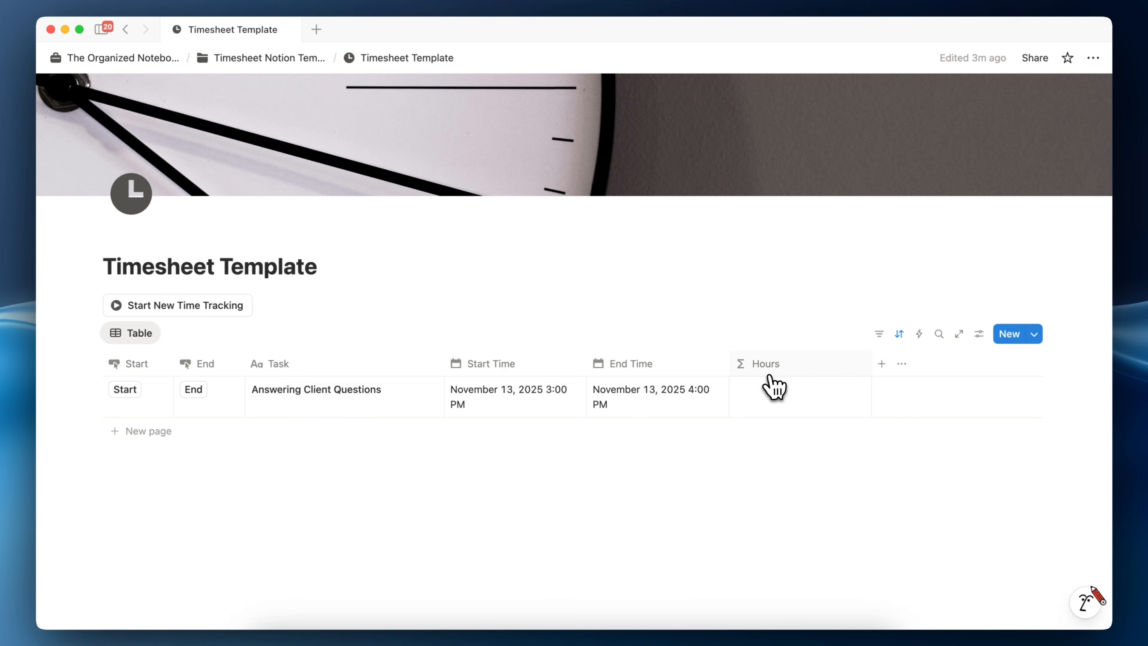
pyautogui.click(775, 406)
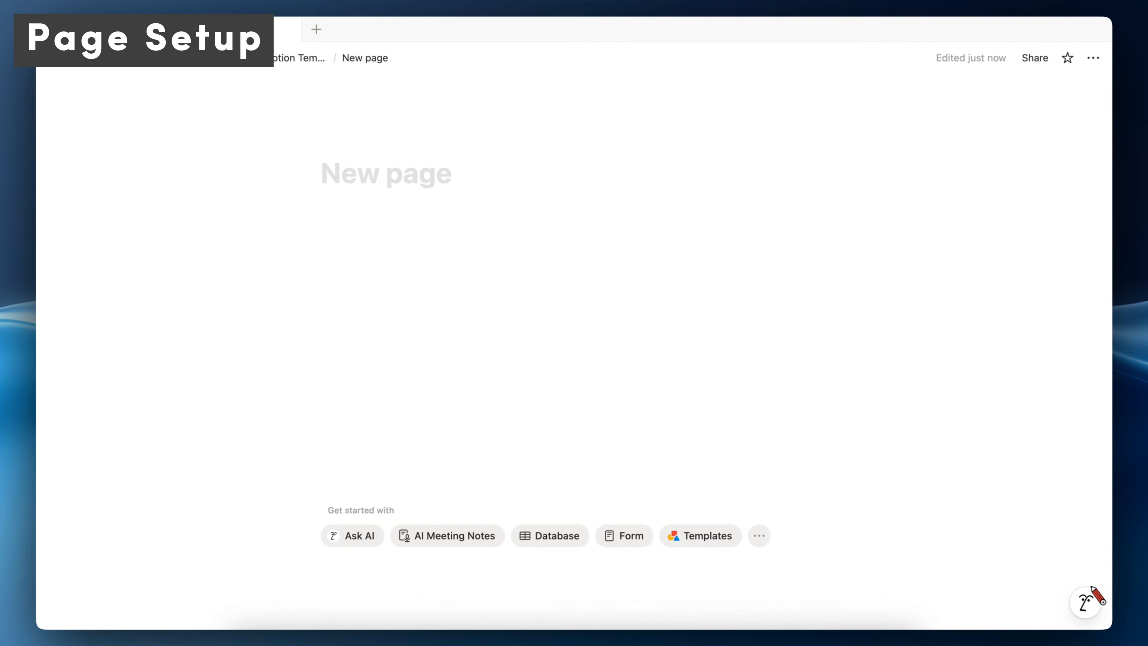
# Title the new page "Timesheet Template"
pyautogui.click(367, 185)
pyautogui.write('Tim')
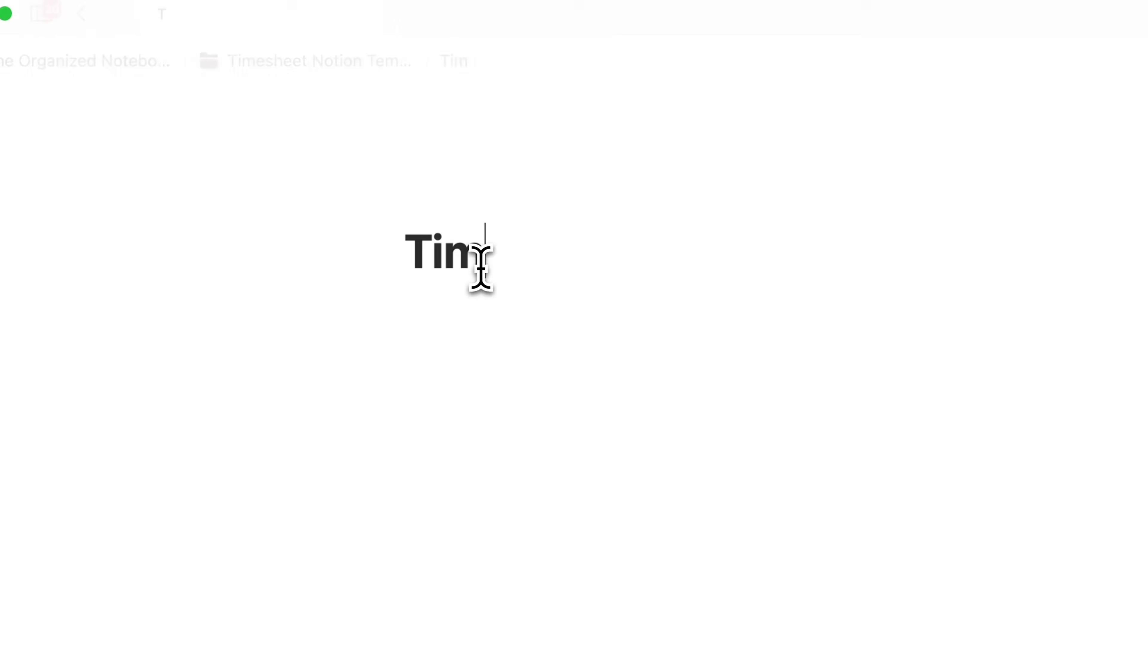
pyautogui.write('esheet Template')
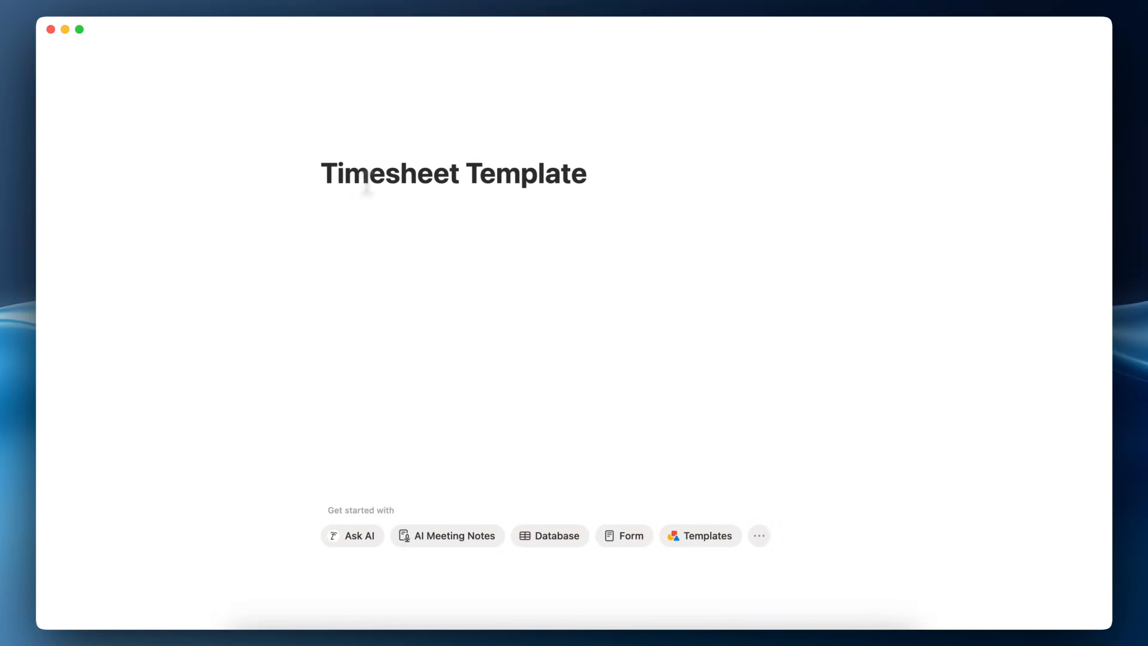
# Add a page icon and change it from an emoji to the solid clock icon, found by searching for "clock"
pyautogui.click(353, 141)
pyautogui.click(352, 153)
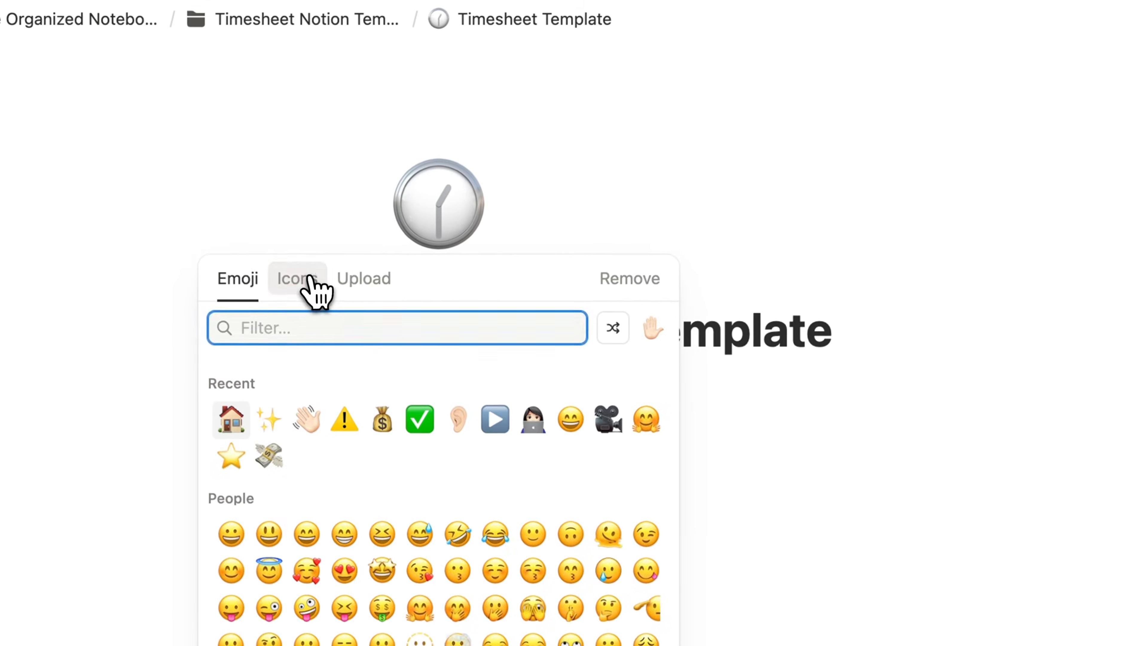
pyautogui.click(311, 278)
pyautogui.write('c')
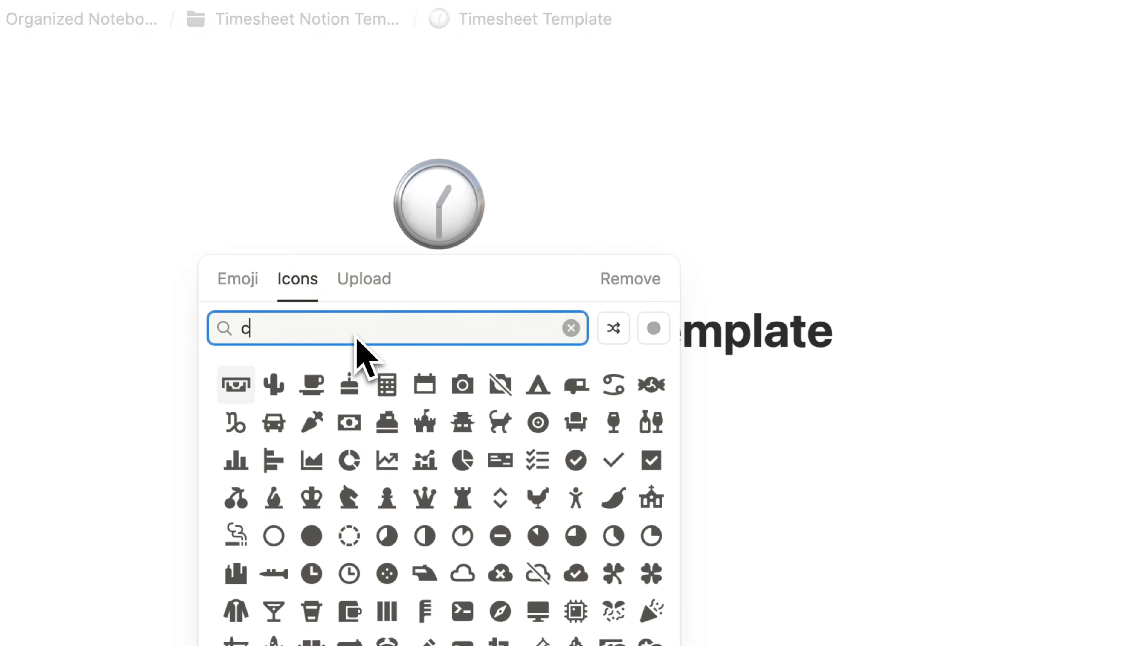
pyautogui.write('lock')
pyautogui.moveTo(235, 385)
pyautogui.click(237, 420)
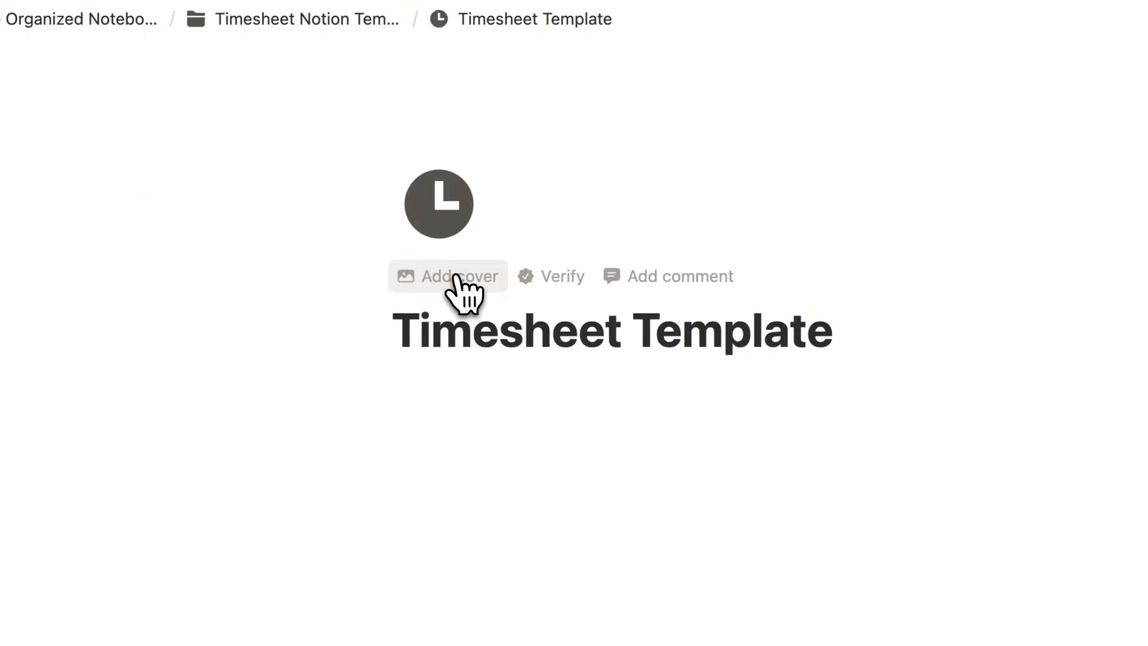
# Add a page cover using the Unsplash clock-face photo found by searching for "time"
pyautogui.click(454, 277)
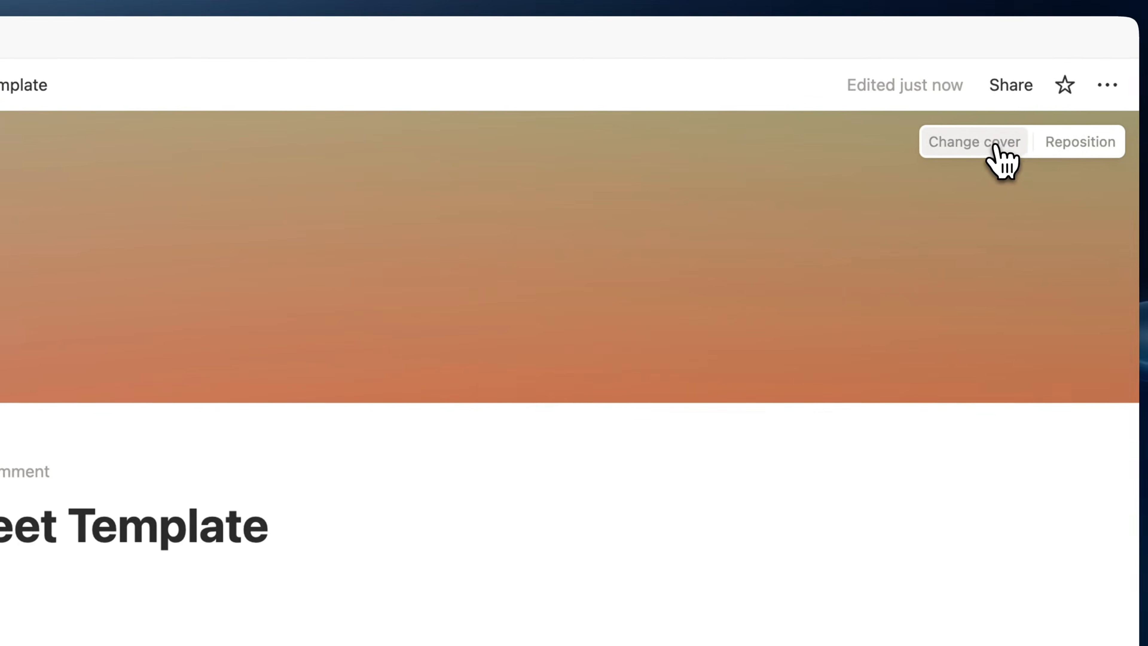
pyautogui.click(996, 147)
pyautogui.click(759, 192)
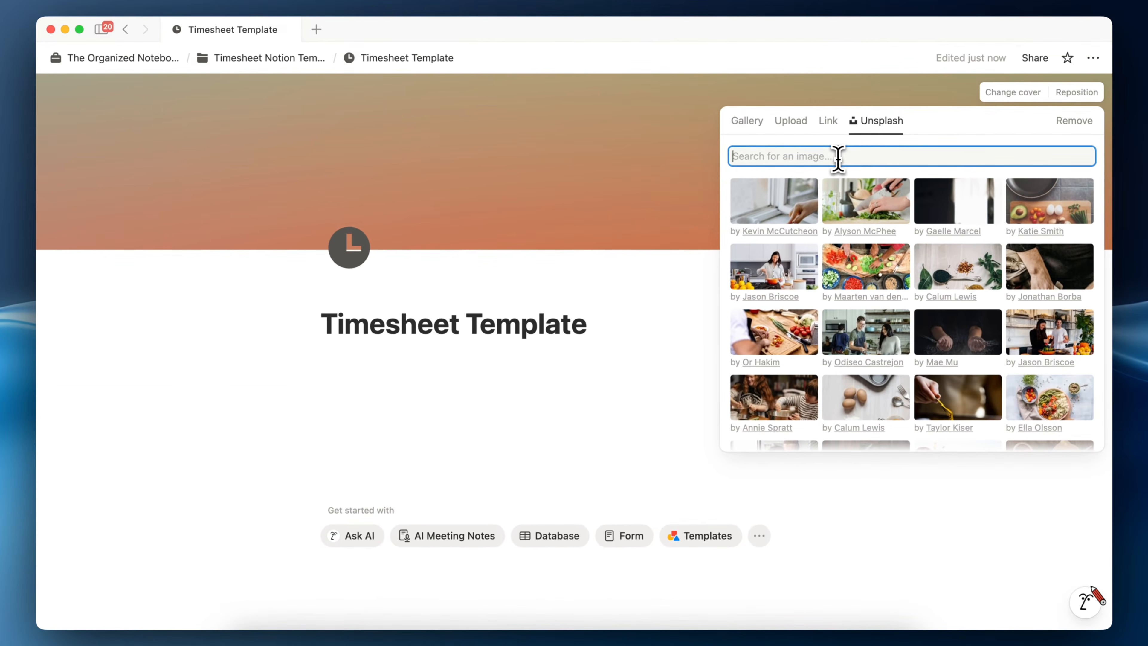
pyautogui.write('time')
pyautogui.click(943, 200)
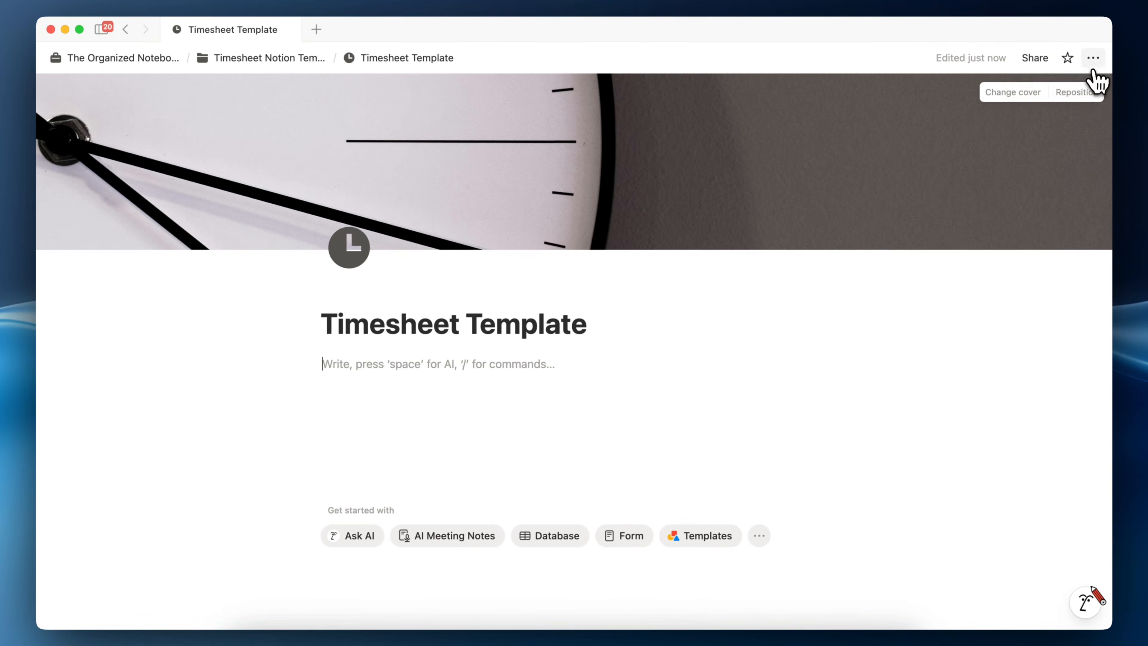
# Turn on small text and full width for the page
pyautogui.click(1094, 60)
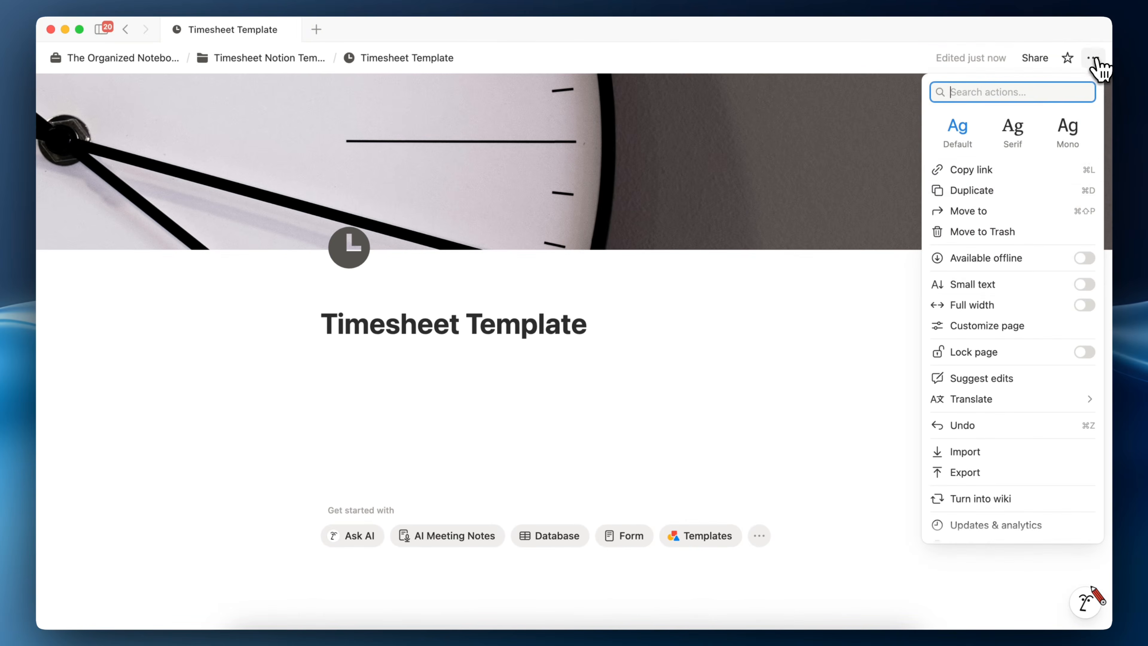
pyautogui.click(1093, 286)
pyautogui.click(1089, 308)
pyautogui.click(310, 357)
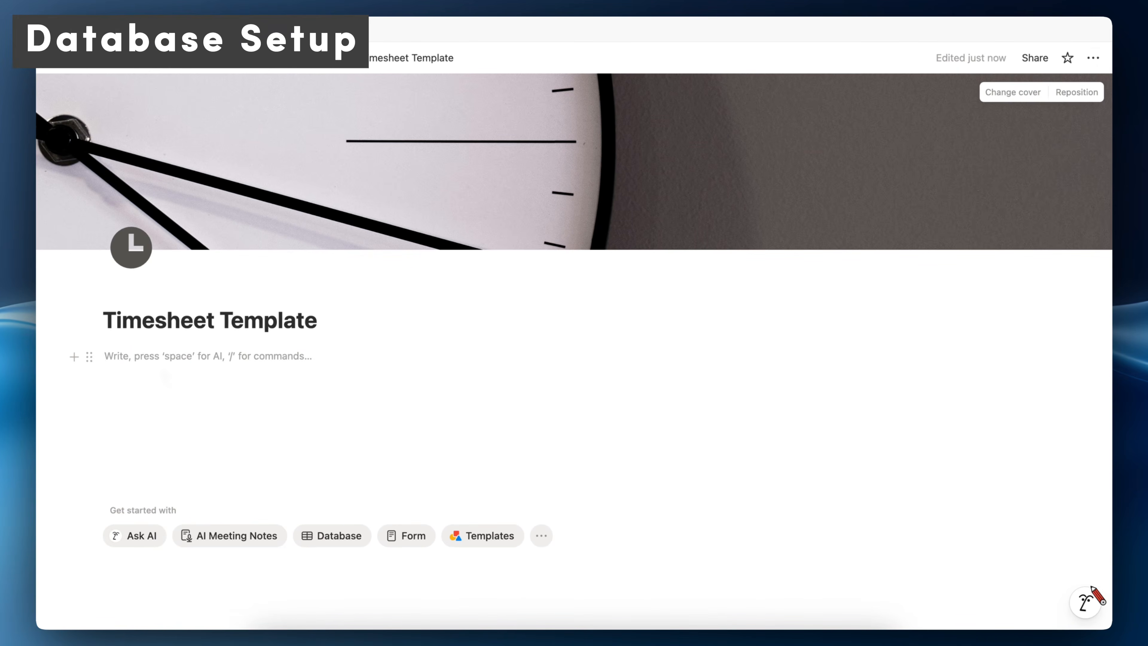
# Insert an inline database named "Timesheet" below the page title and hide its database title
pyautogui.write('/')
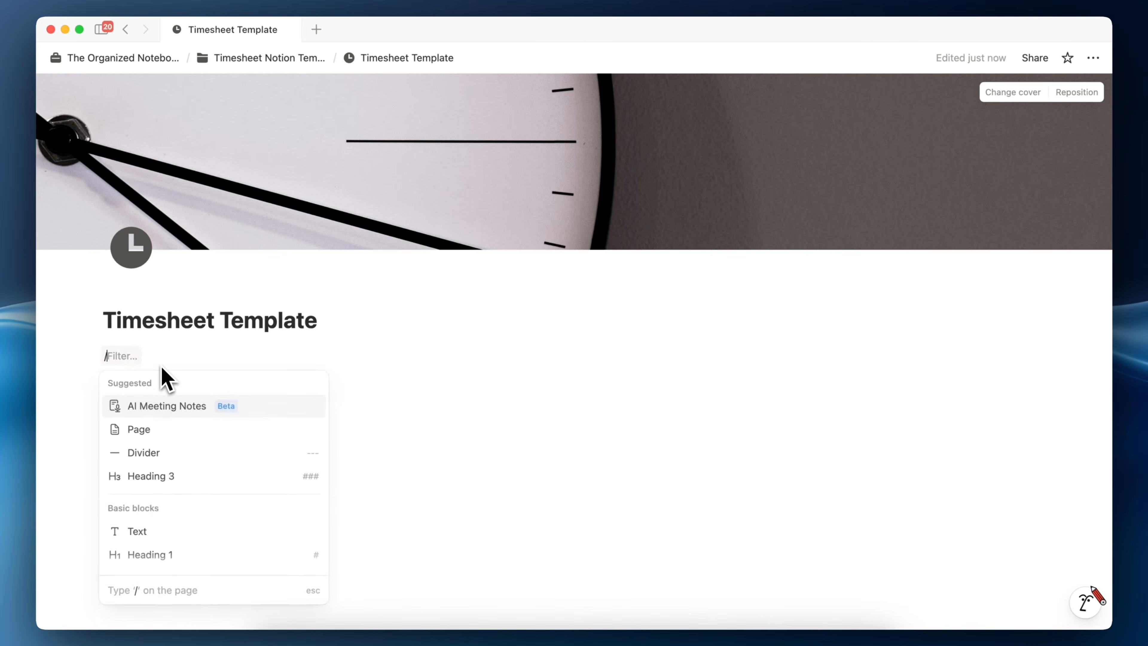
pyautogui.write('inl')
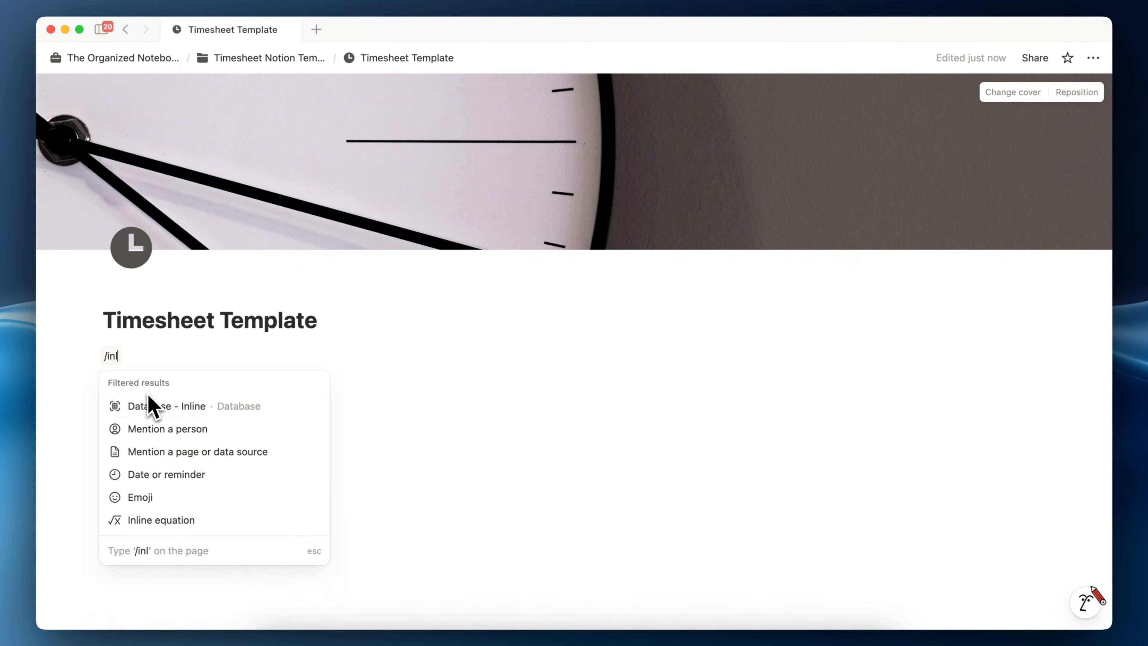
pyautogui.press('Return')
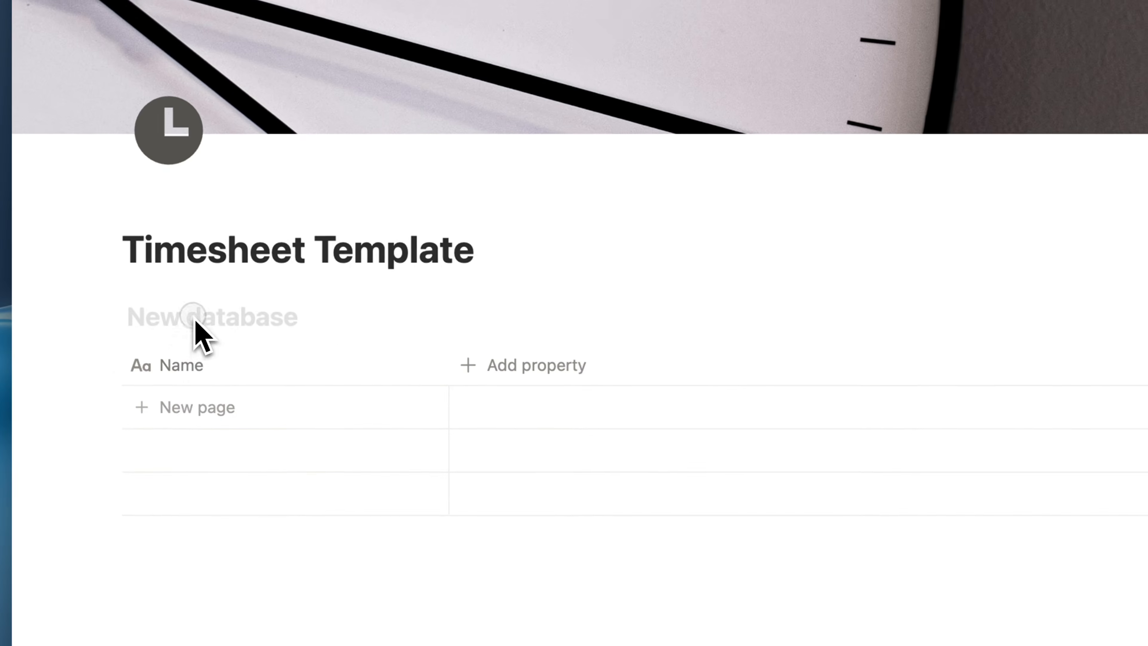
pyautogui.click(193, 315)
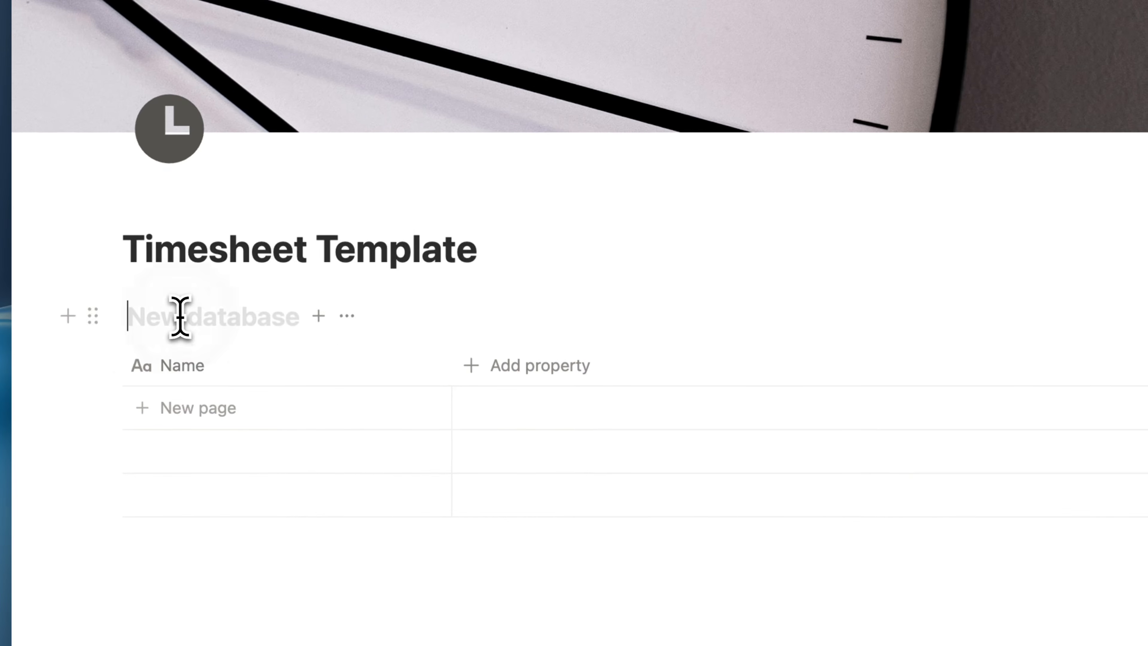
pyautogui.write('Timesheet')
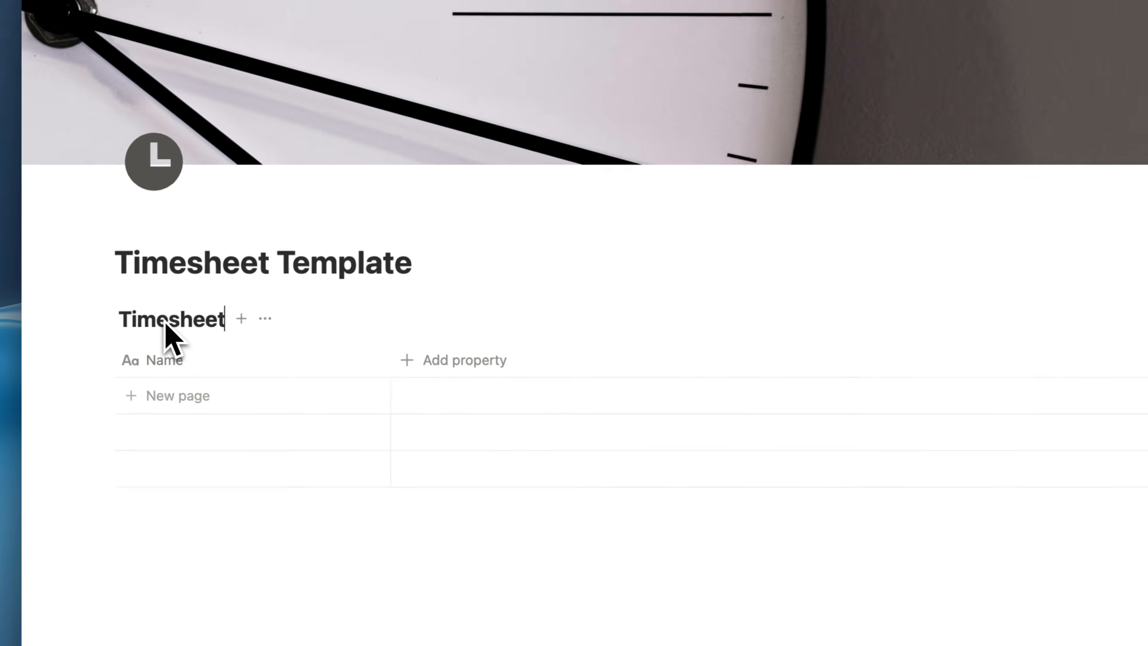
pyautogui.click(302, 315)
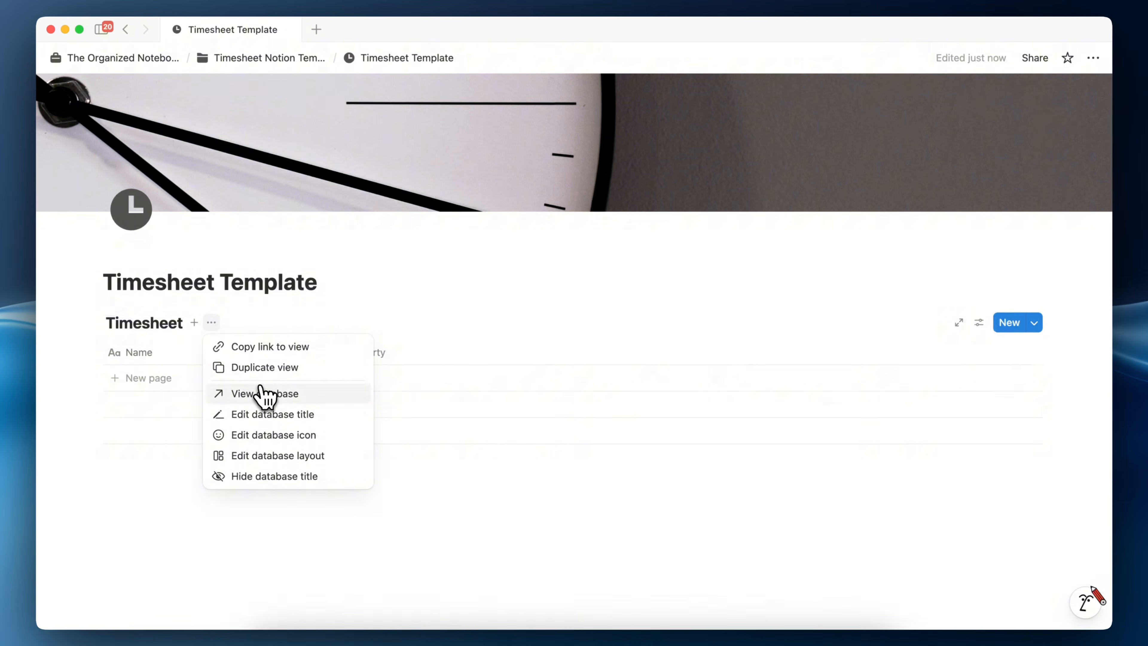
pyautogui.click(280, 474)
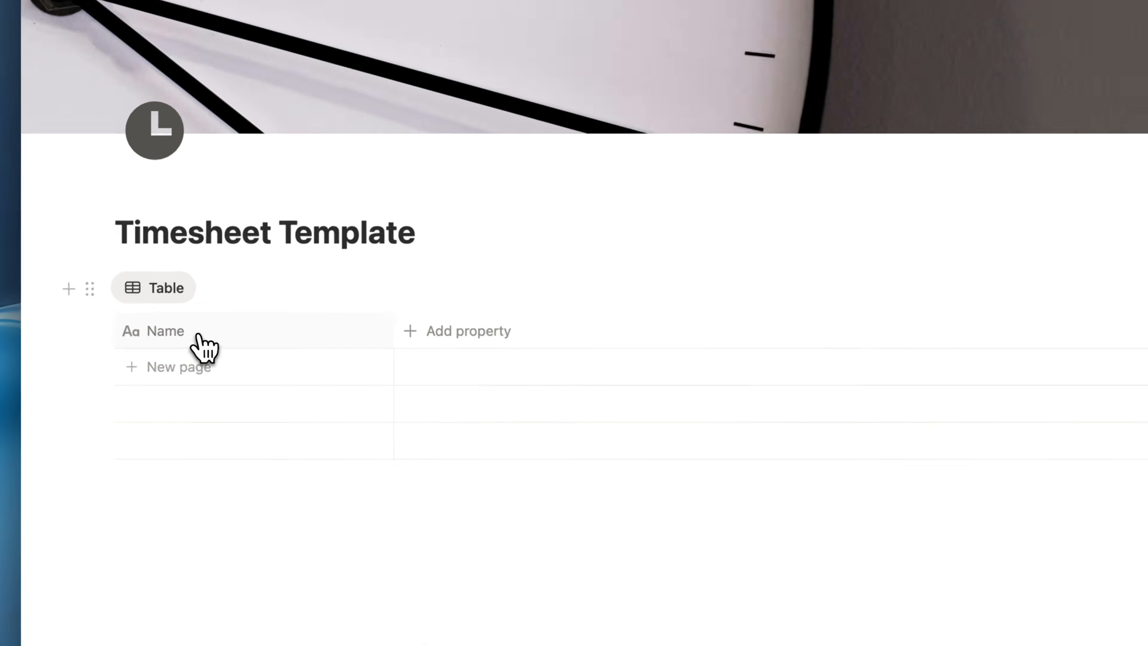
# Rename the database's Name property to "Task"
pyautogui.click(168, 353)
pyautogui.write('T')
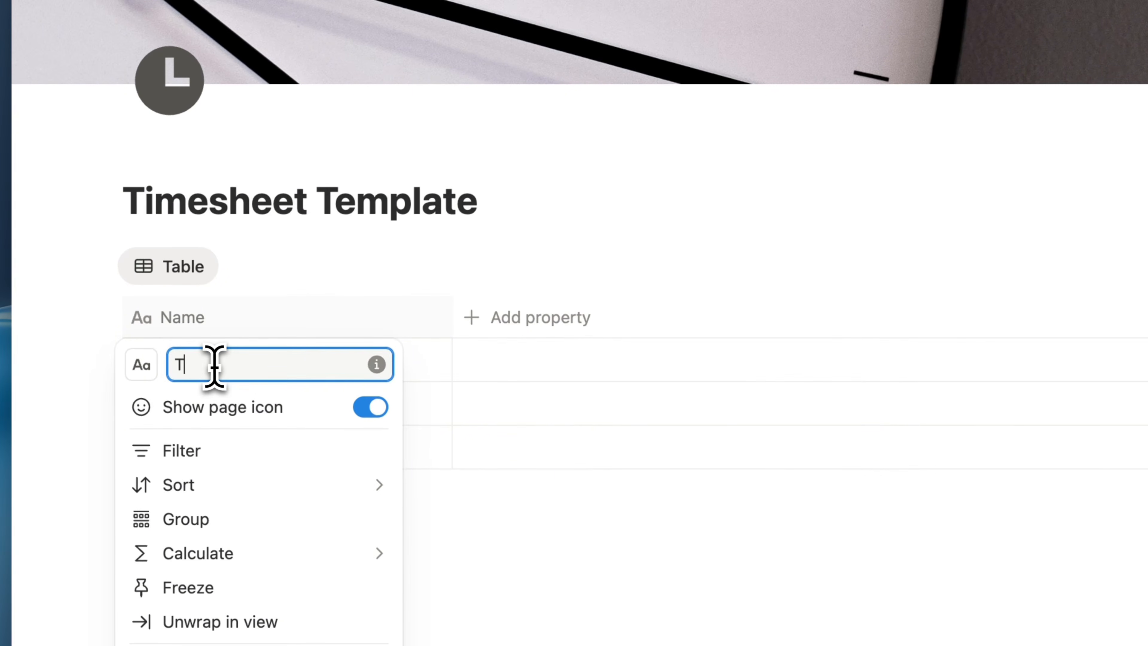
pyautogui.write('ask')
pyautogui.press('Return')
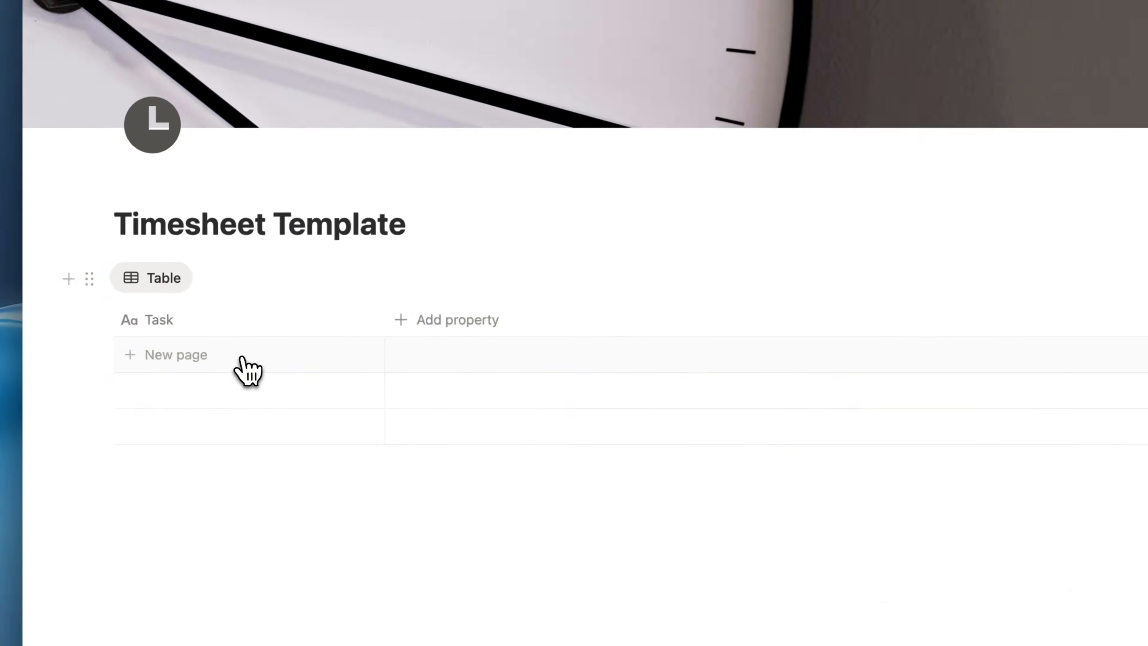
# Add a database entry with the task name "Answering Client Questions"
pyautogui.click(201, 378)
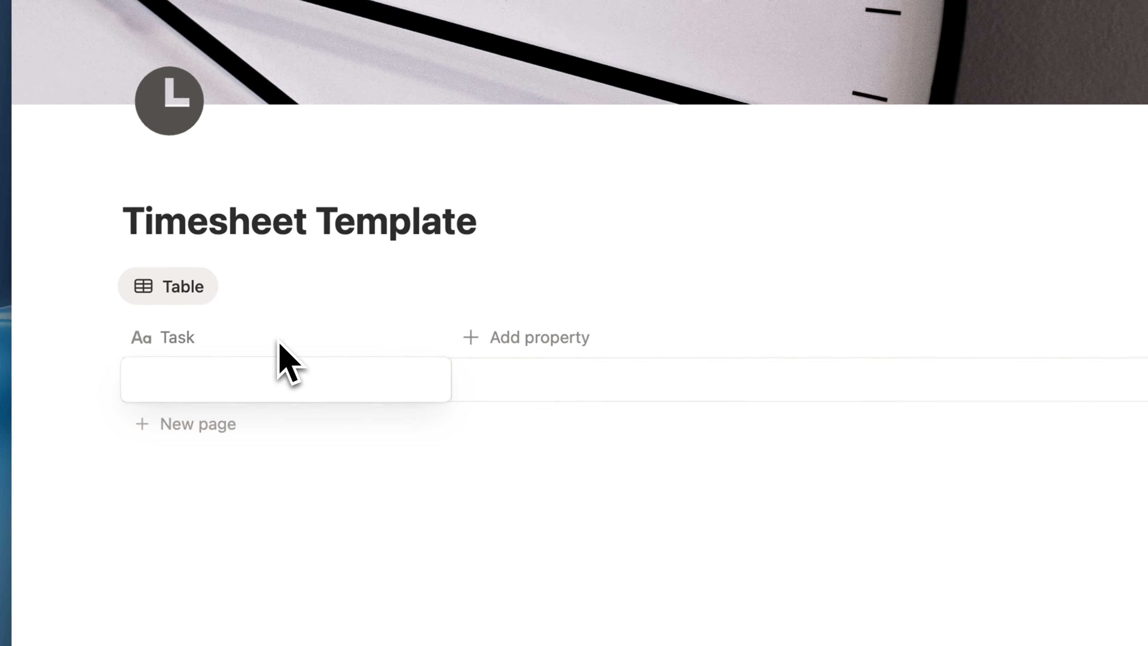
pyautogui.write('Answering Client ')
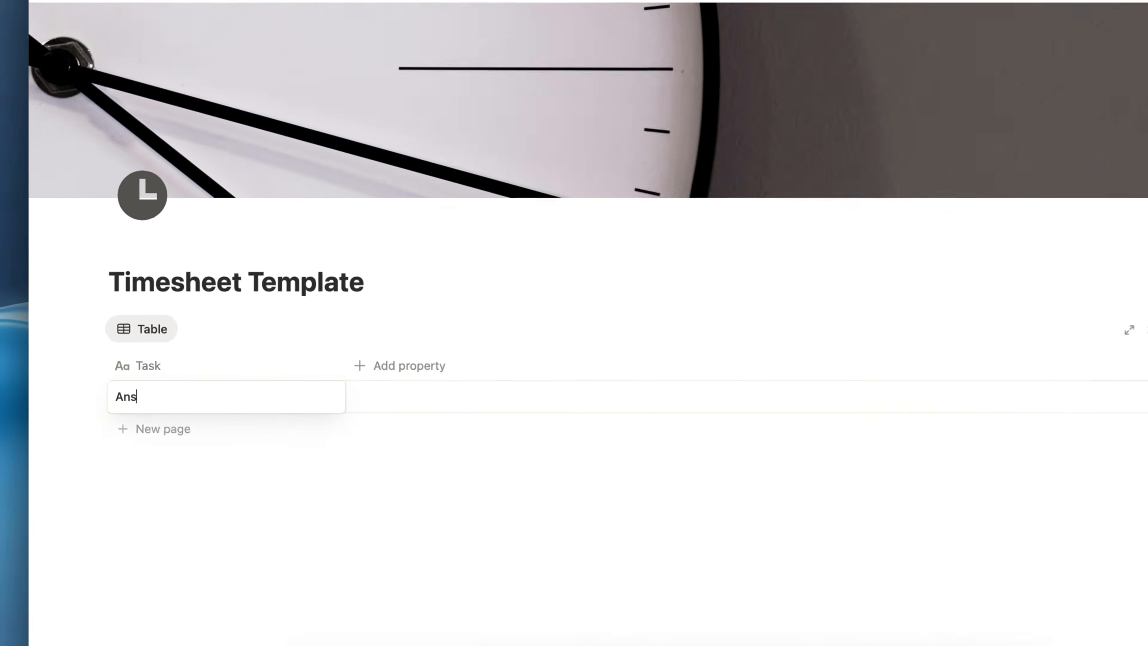
pyautogui.write('Ques')
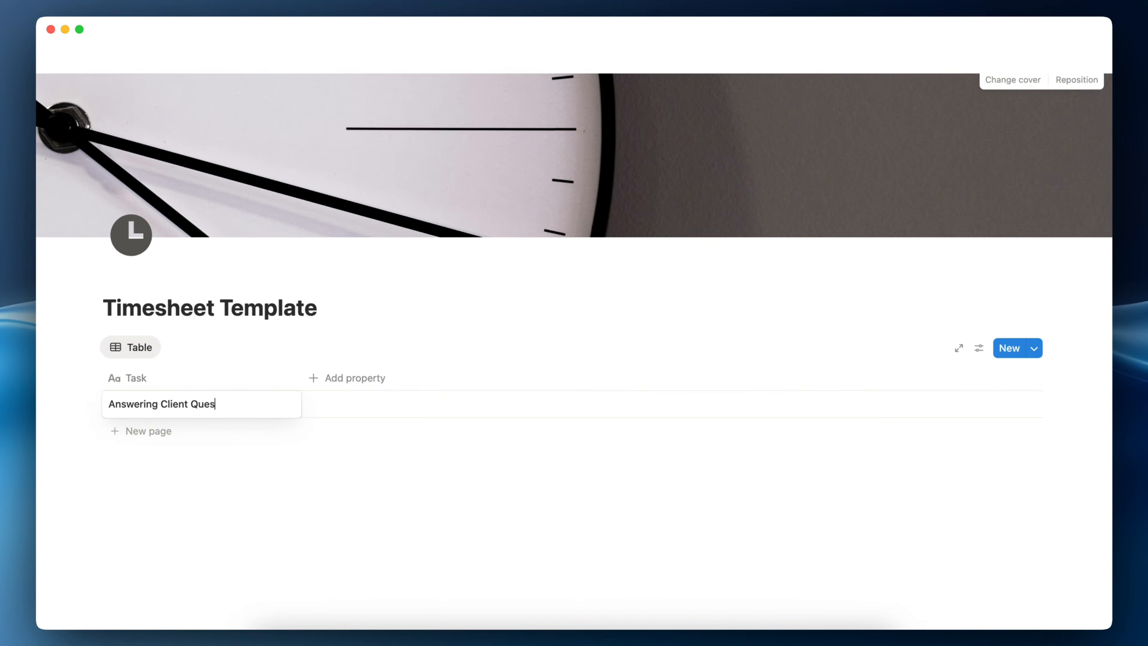
pyautogui.write('tions')
pyautogui.press('Escape')
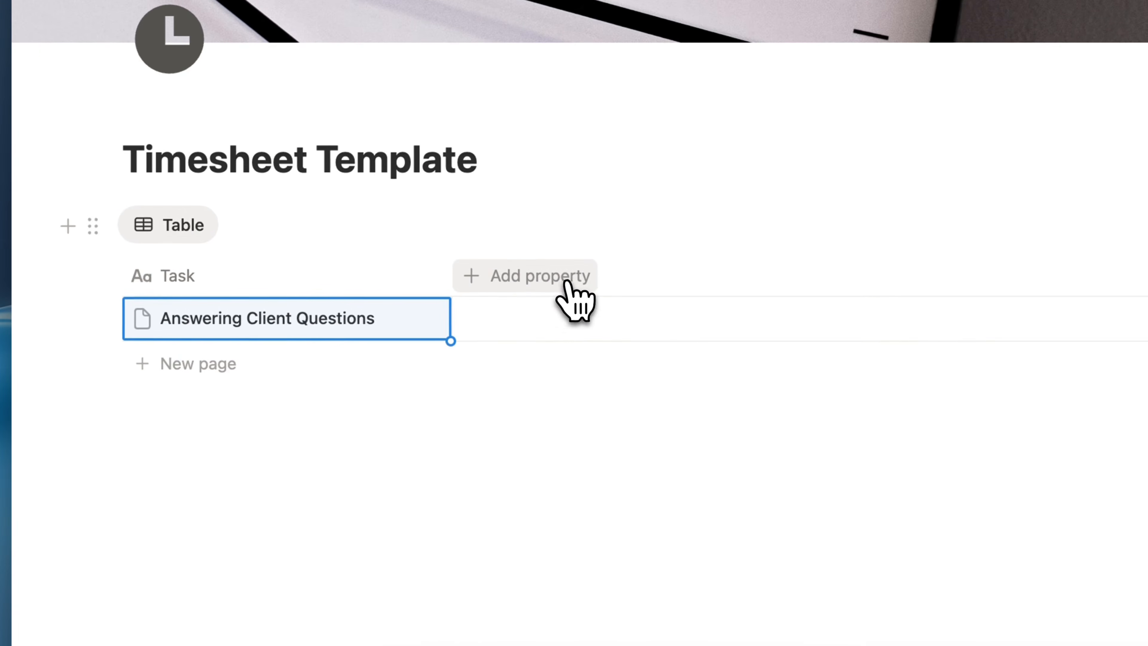
# Add a Date property to the database and name it "Start Time"
pyautogui.click(550, 271)
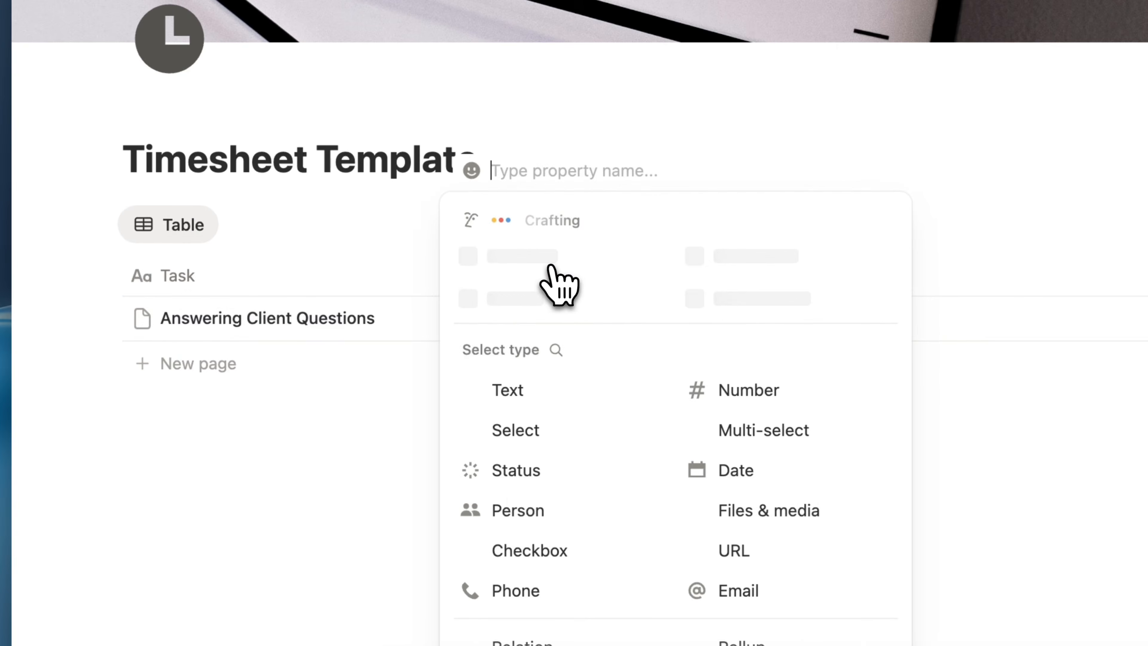
pyautogui.click(555, 352)
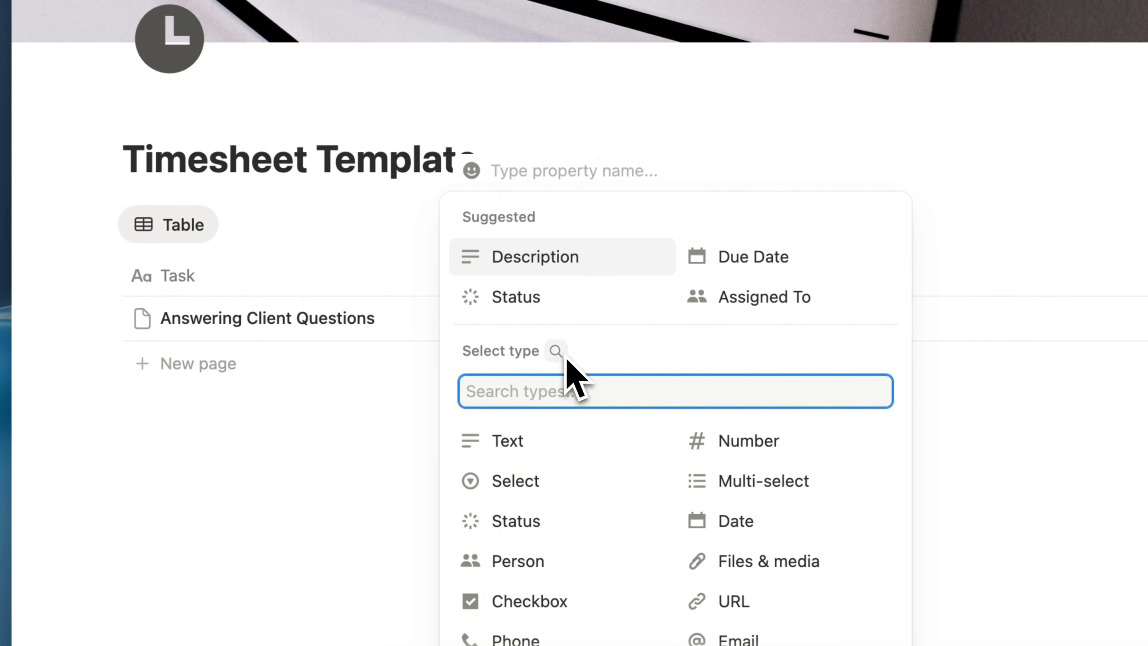
pyautogui.write('date')
pyautogui.click(520, 545)
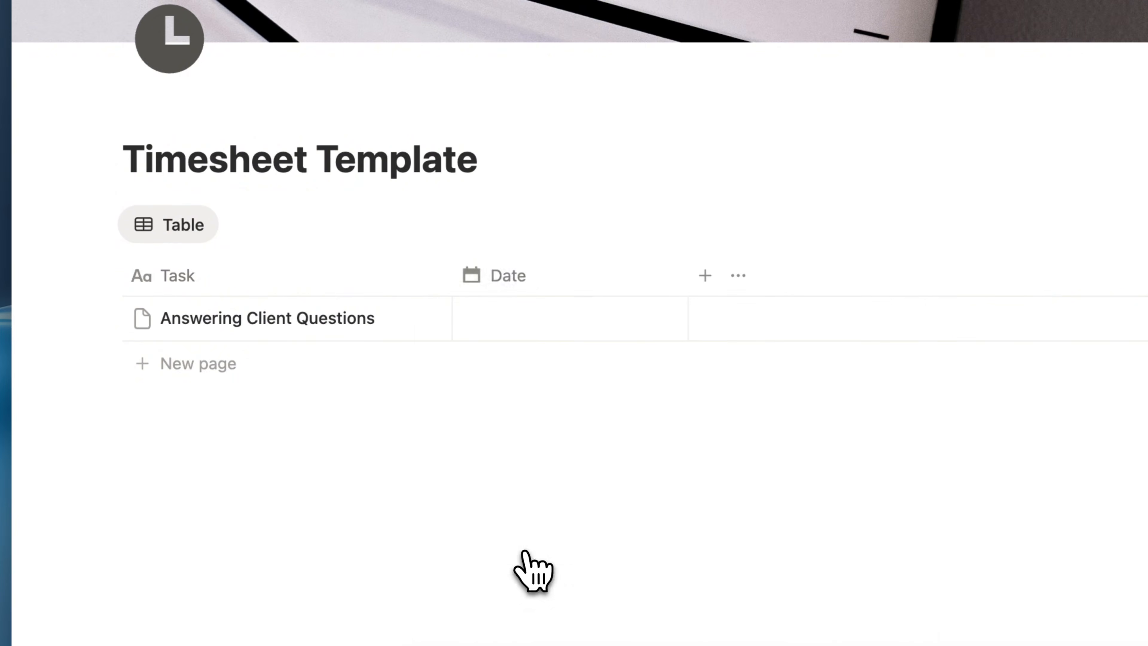
pyautogui.click(540, 289)
pyautogui.doubleClick(554, 0)
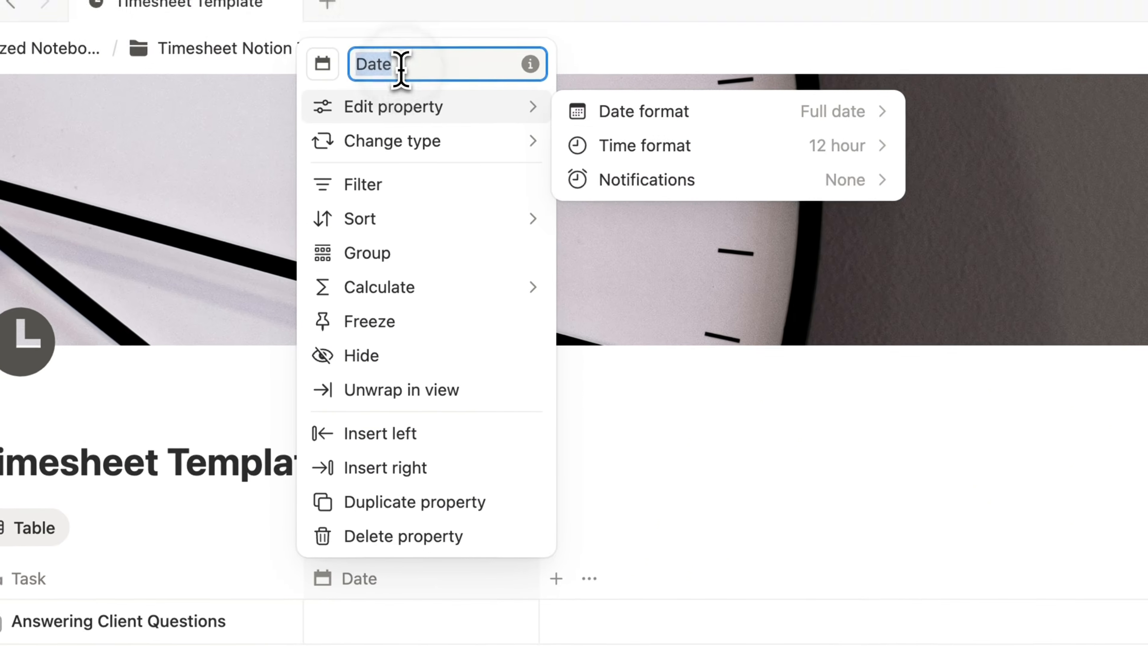
pyautogui.press('BackSpace')
pyautogui.write('STar')
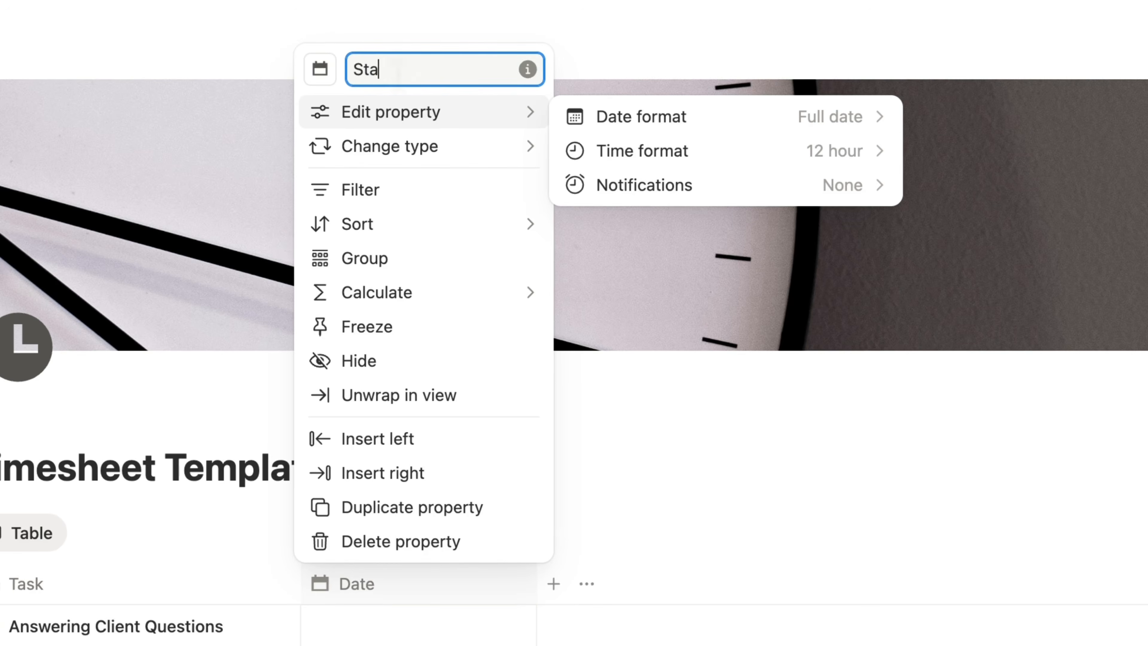
pyautogui.write('t Time')
pyautogui.click(638, 470)
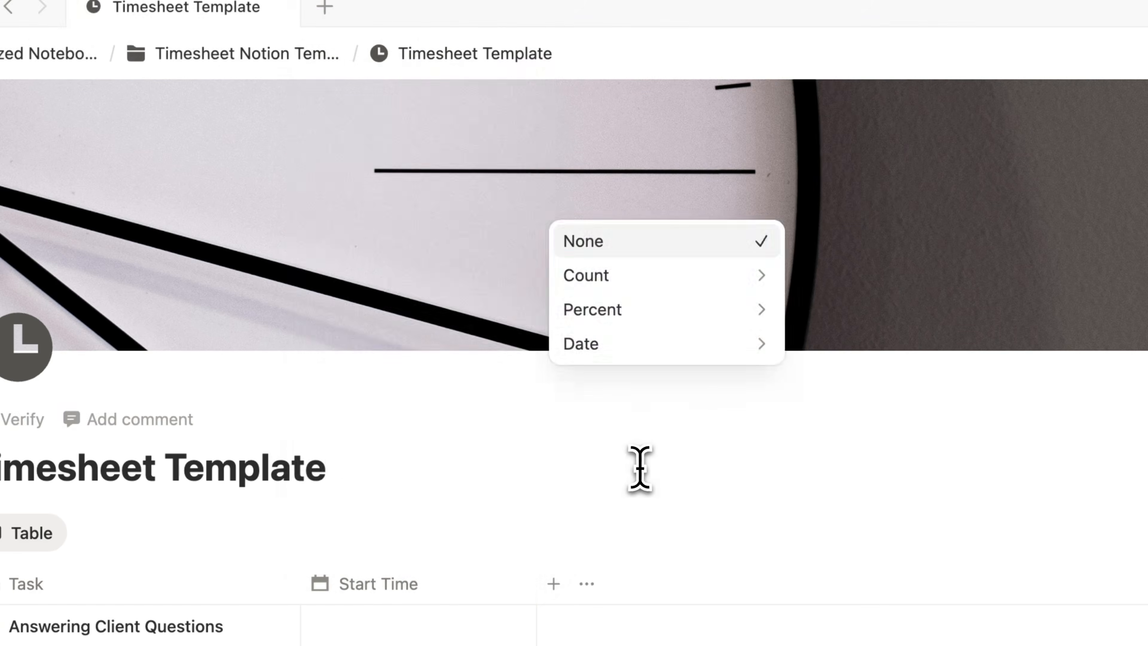
# Duplicate the Start Time property and rename the copy "End Time"
pyautogui.click(410, 583)
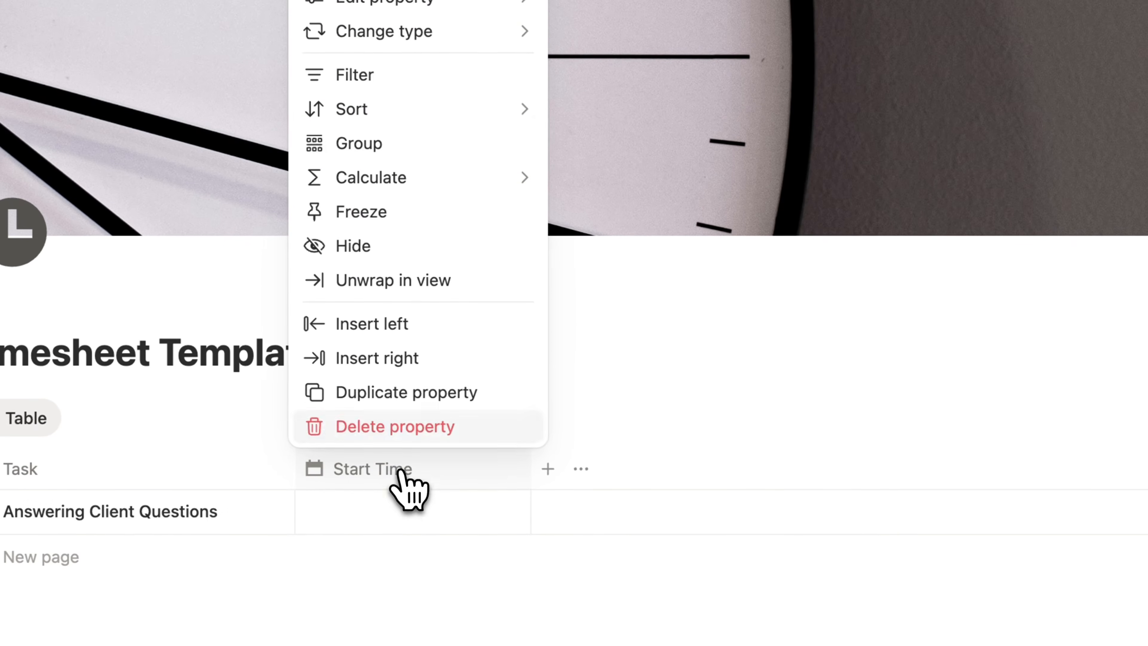
pyautogui.click(412, 403)
pyautogui.click(559, 468)
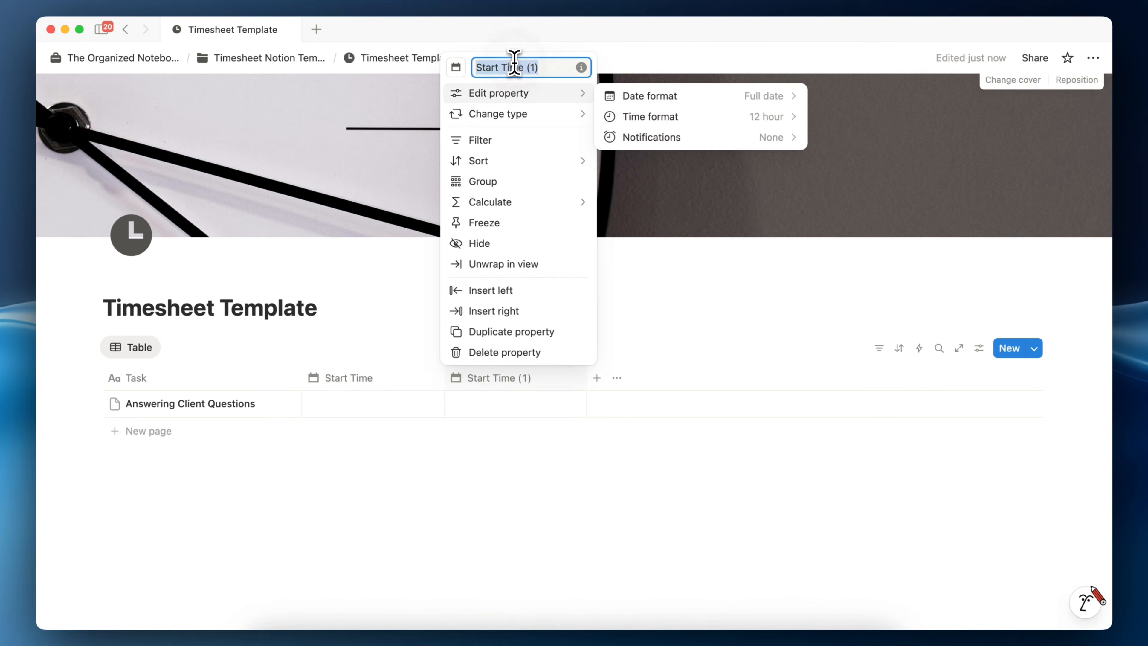
pyautogui.press('BackSpace')
pyautogui.write('End Time')
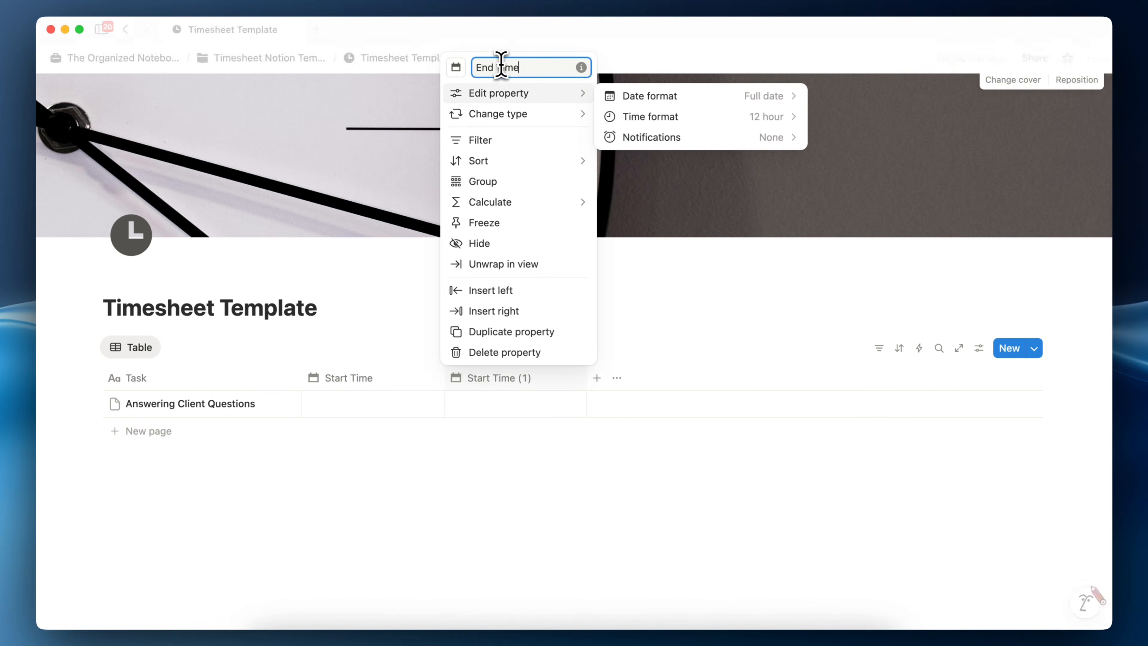
pyautogui.press('Return')
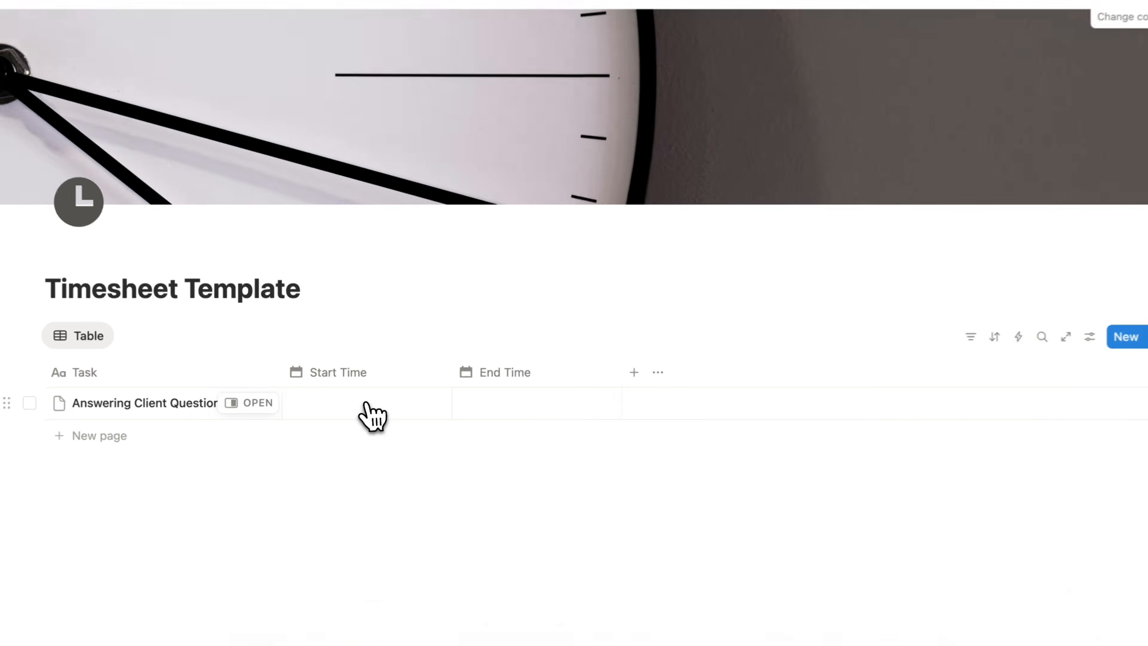
# Open the task entry's Start Time date options to view the time setting, and close them without picking a date
pyautogui.click(375, 403)
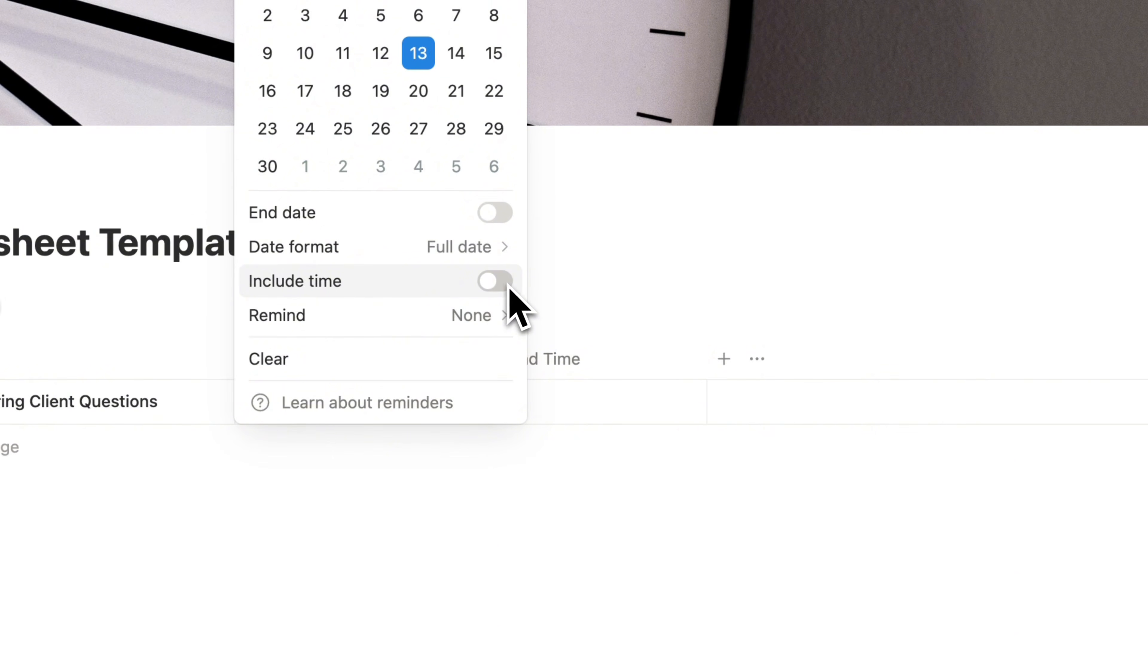
pyautogui.click(587, 287)
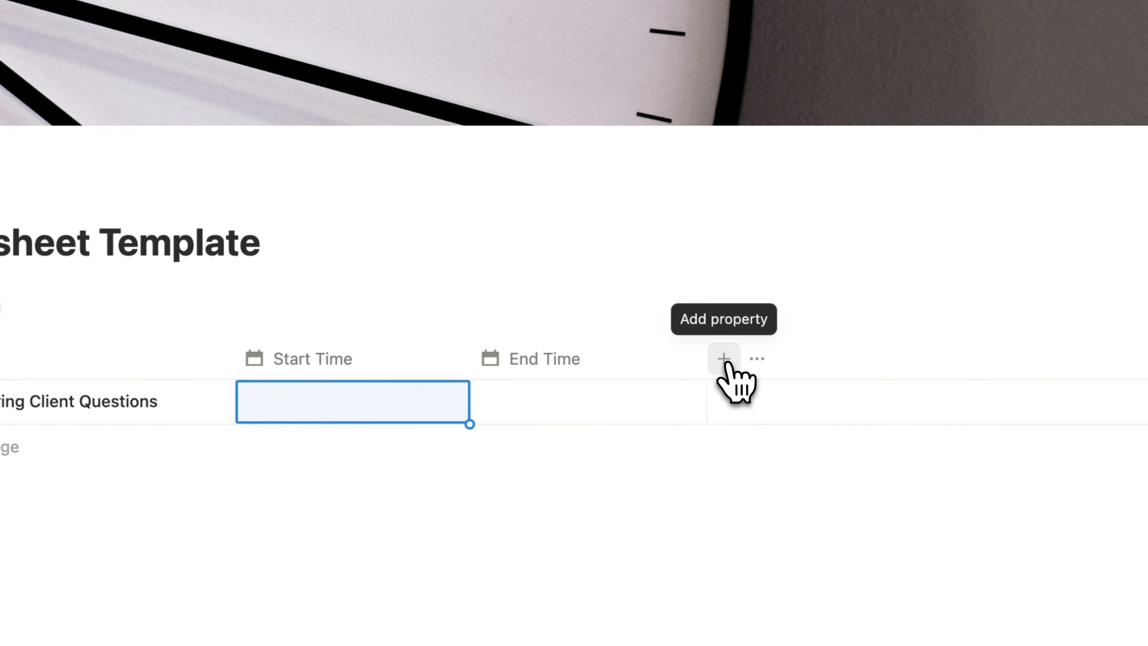
# Add a Button property to the database and move it in front of the Task column
pyautogui.click(723, 358)
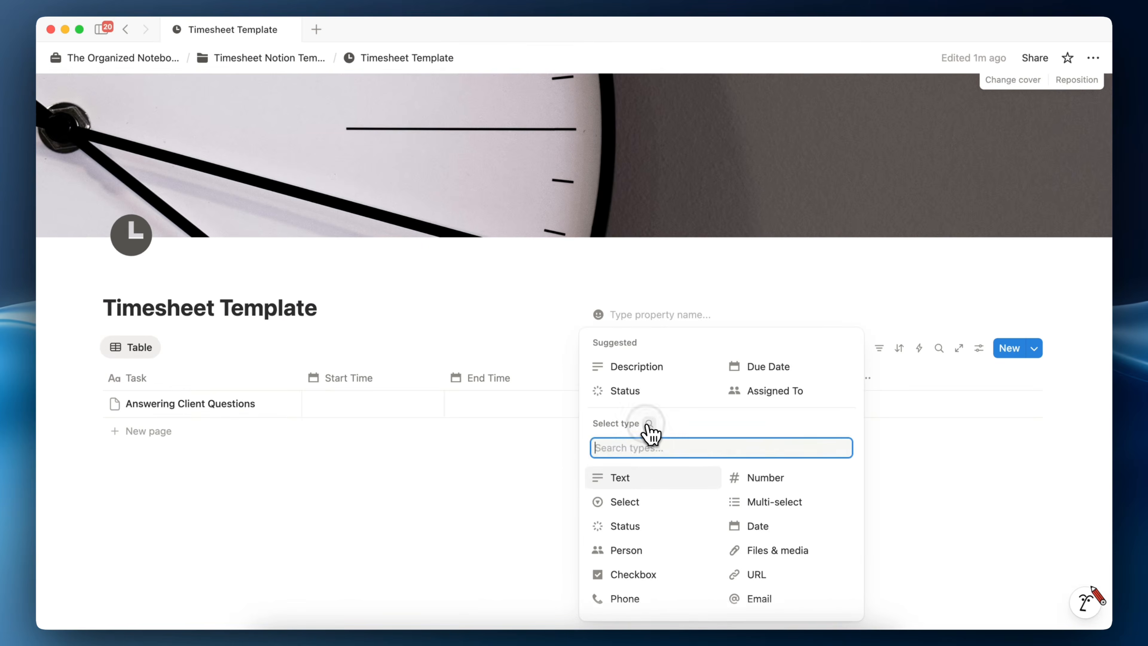
pyautogui.write('butt')
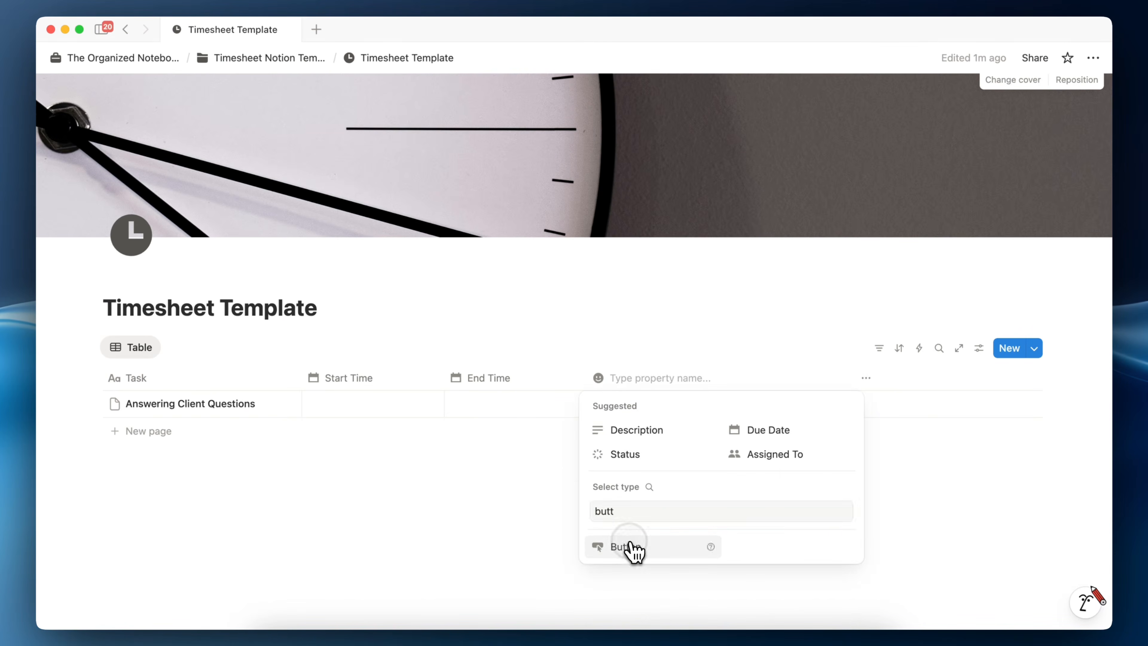
pyautogui.click(631, 548)
pyautogui.moveTo(654, 379); pyautogui.dragTo(141, 389)
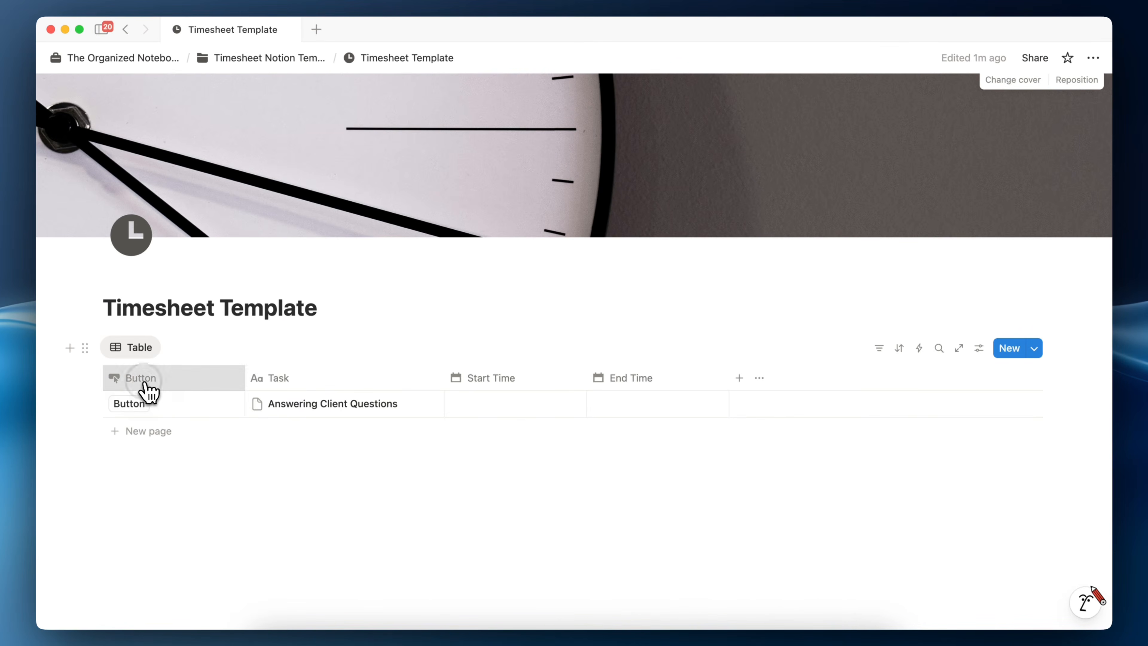
# Rename the Button property to "Start"
pyautogui.click(143, 382)
pyautogui.press('BackSpace')
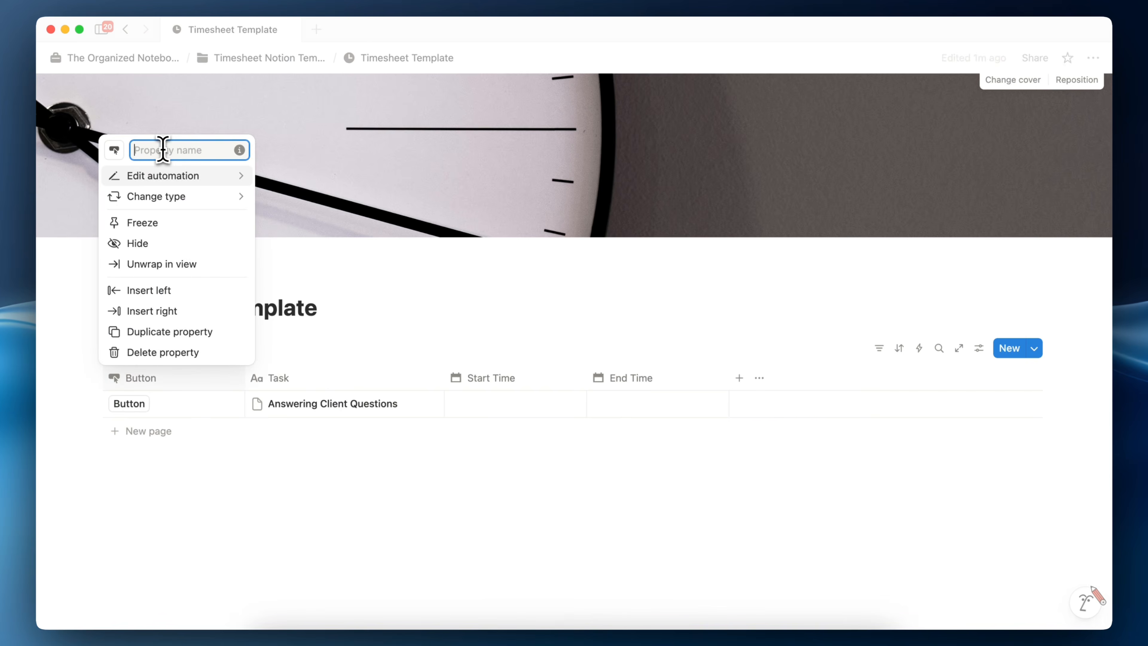
pyautogui.write('Start')
pyautogui.press('Return')
# Duplicate the Start button property and rename the copy "End"
pyautogui.click(182, 384)
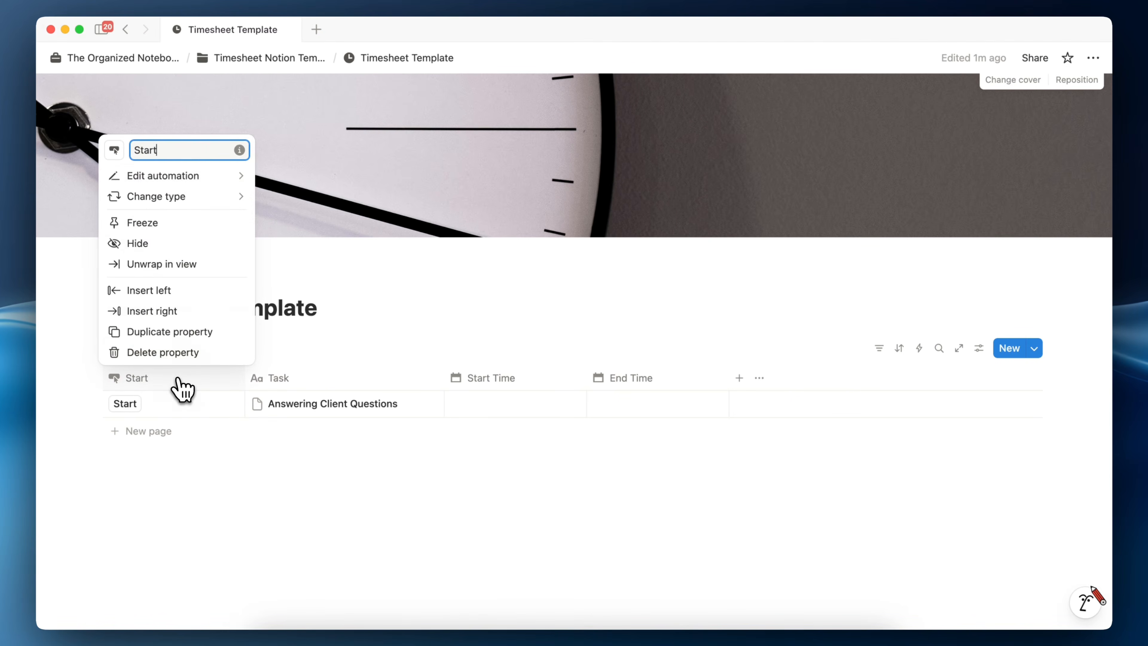
pyautogui.click(172, 332)
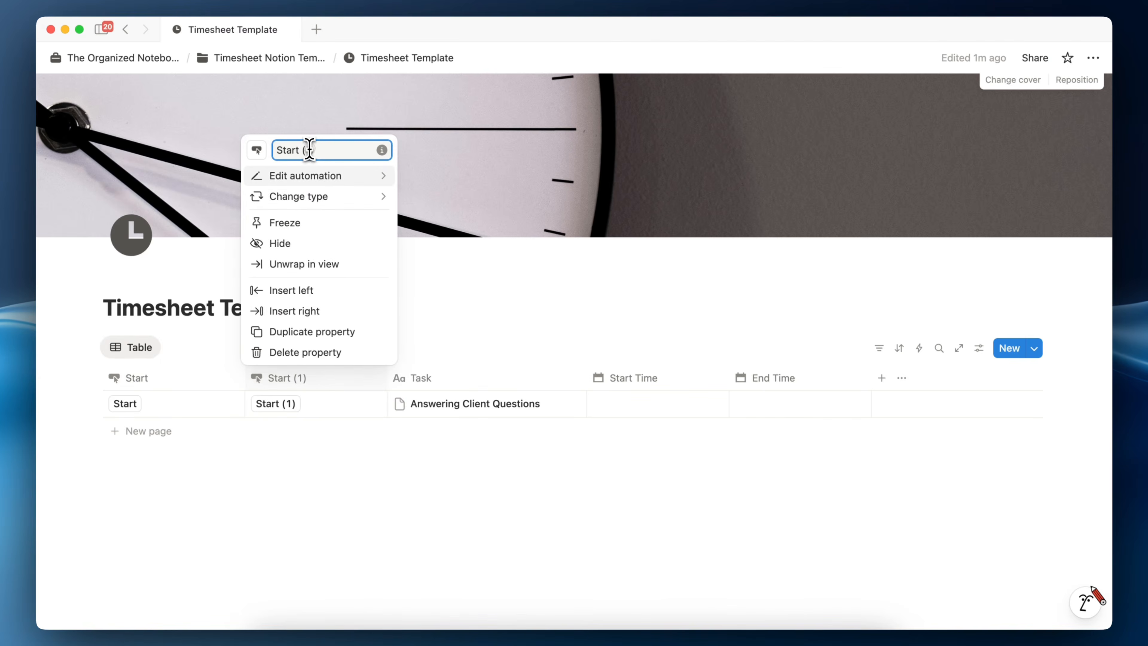
pyautogui.write('End')
pyautogui.press('Return')
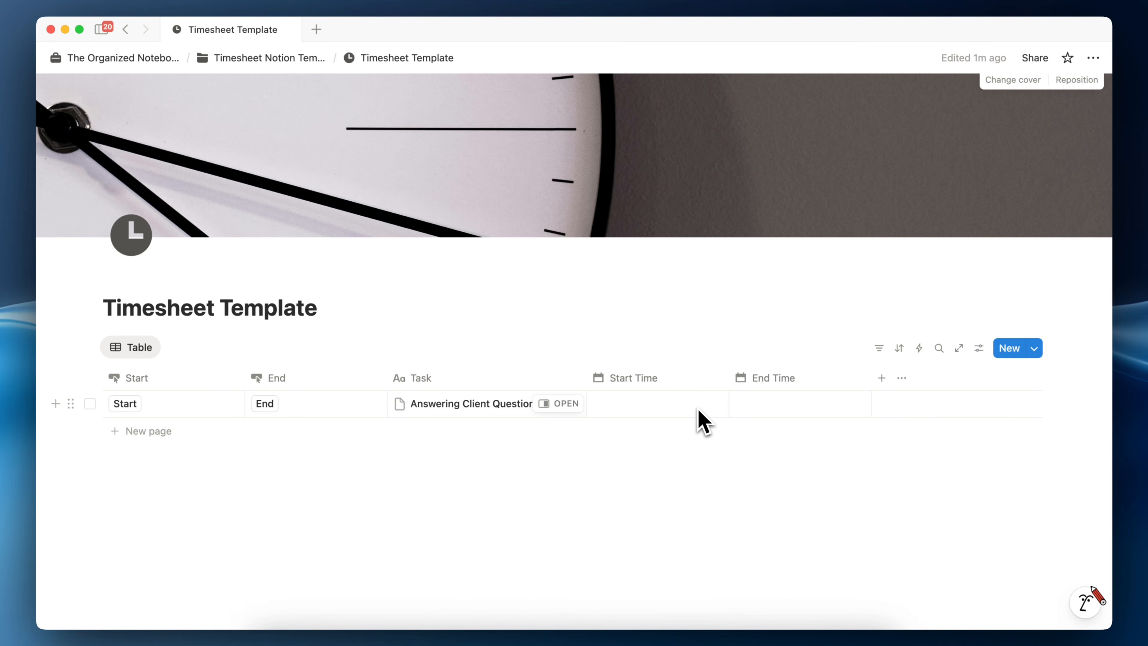
# Set the Start button's automation to edit Start Time to "Time triggered", save it, and run the button on the task entry
pyautogui.click(141, 381)
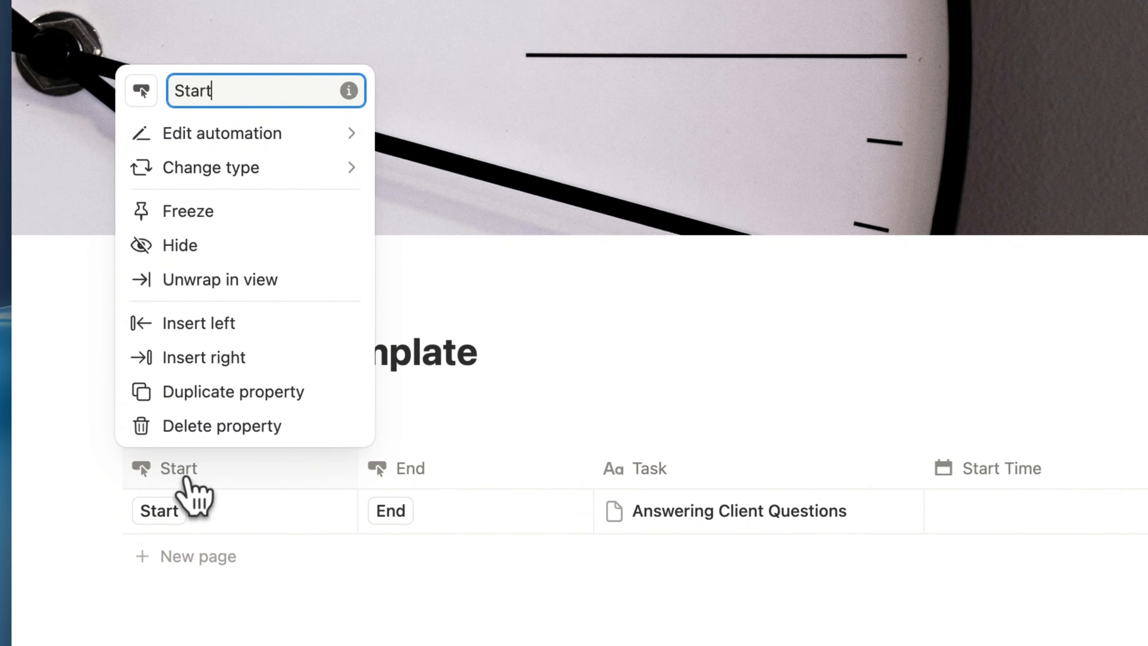
pyautogui.click(324, 136)
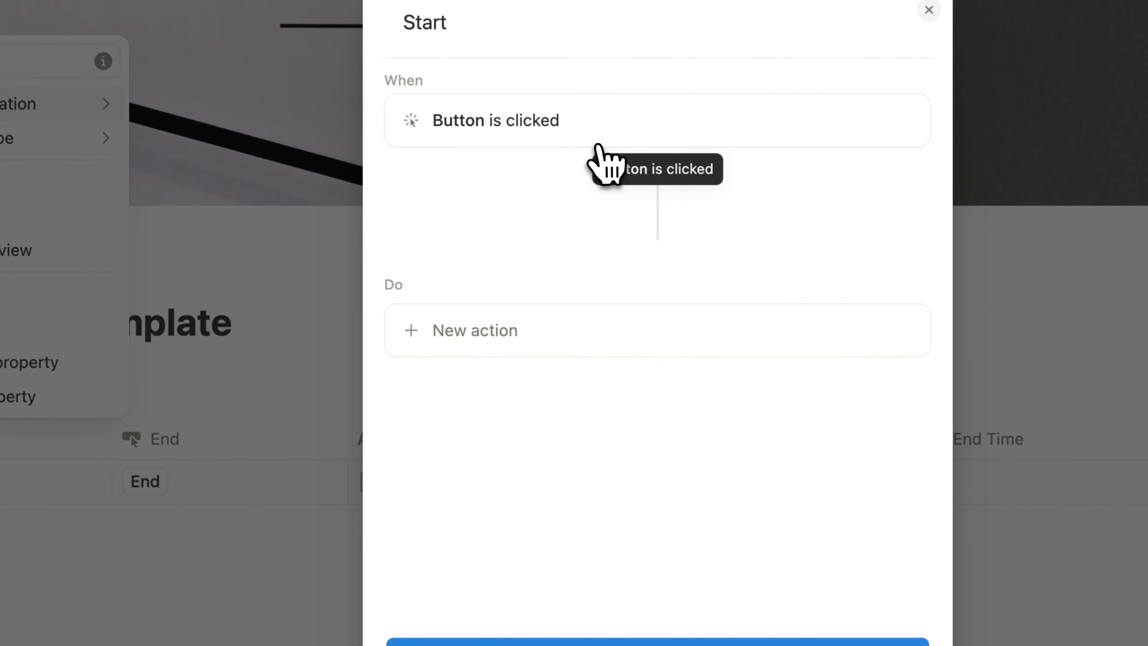
pyautogui.click(500, 332)
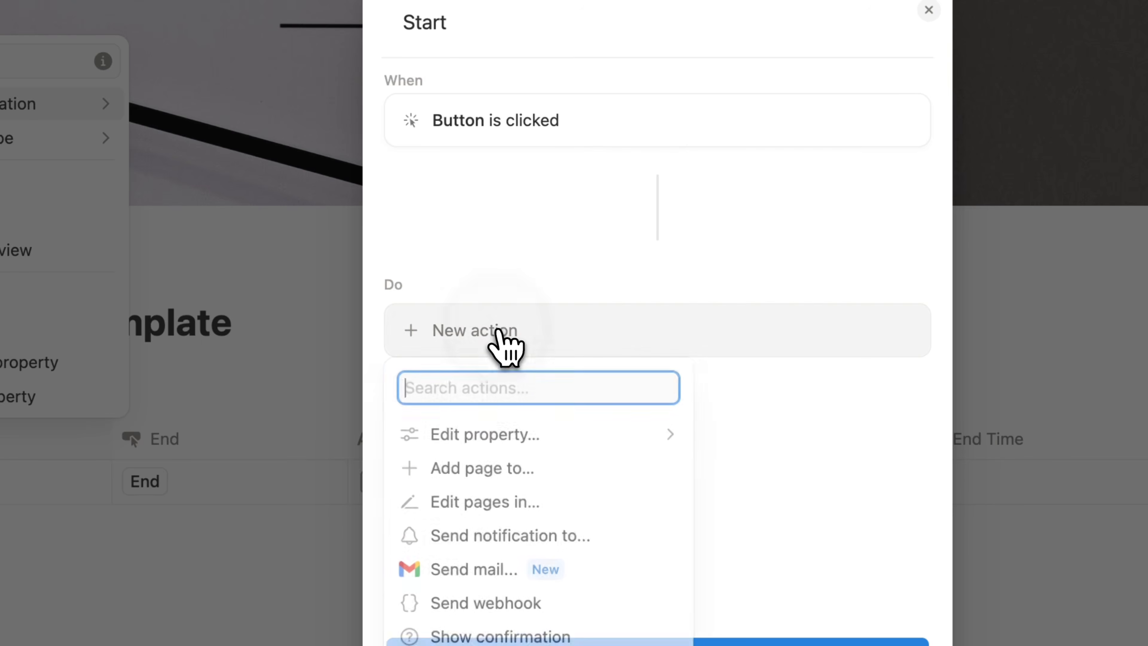
pyautogui.click(534, 438)
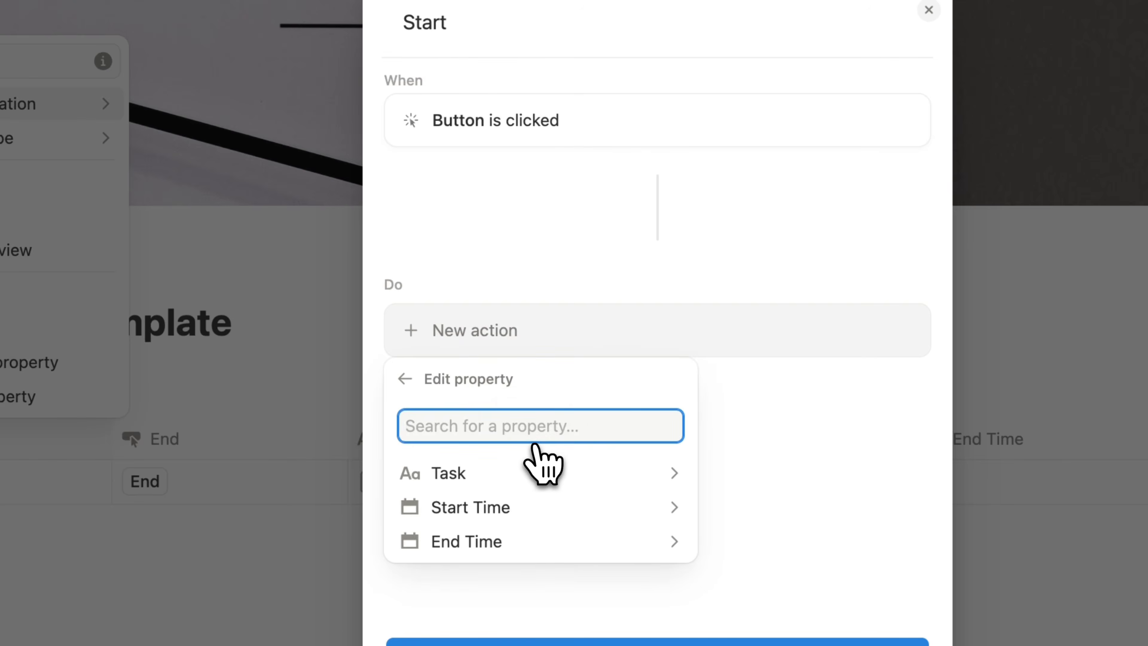
pyautogui.click(531, 509)
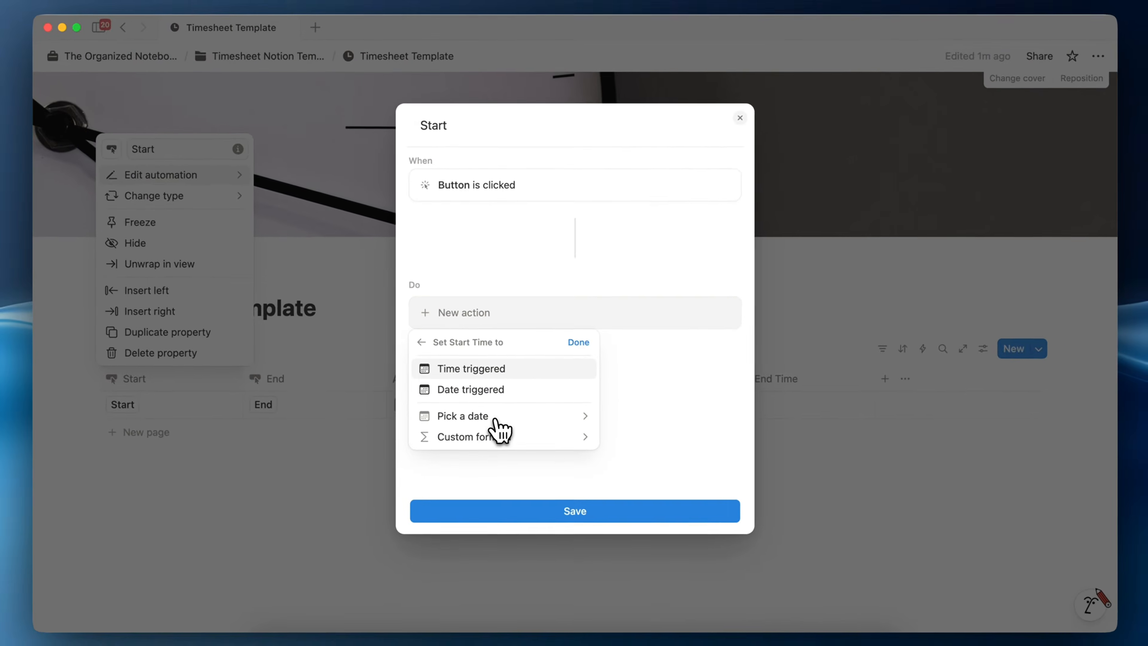
pyautogui.click(482, 370)
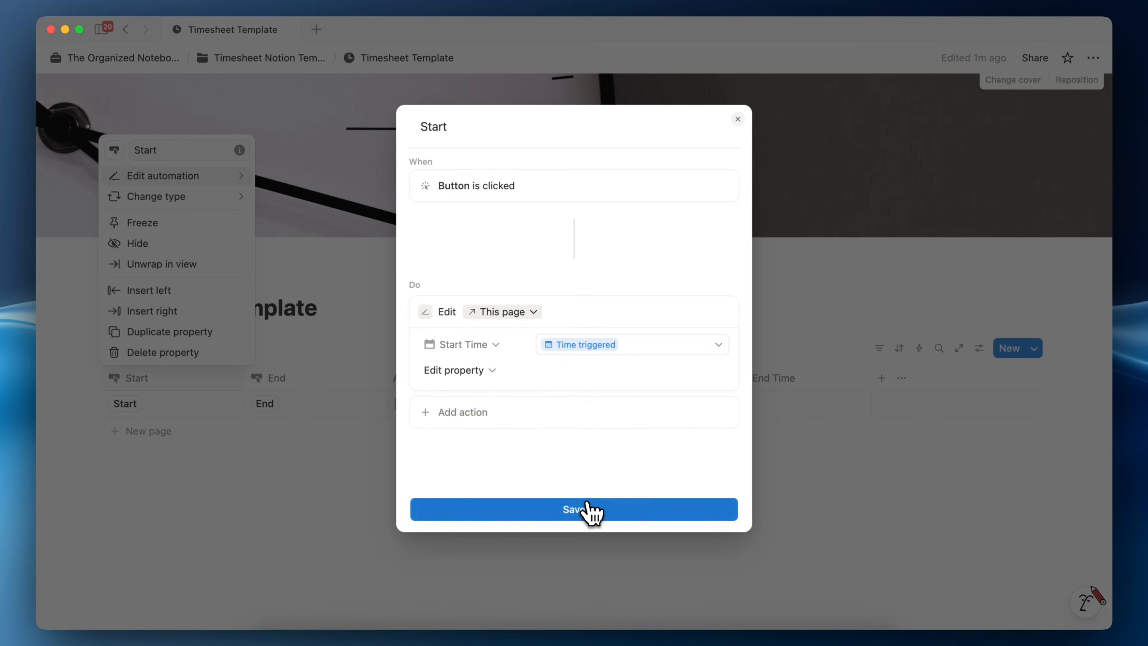
pyautogui.click(590, 510)
pyautogui.click(587, 506)
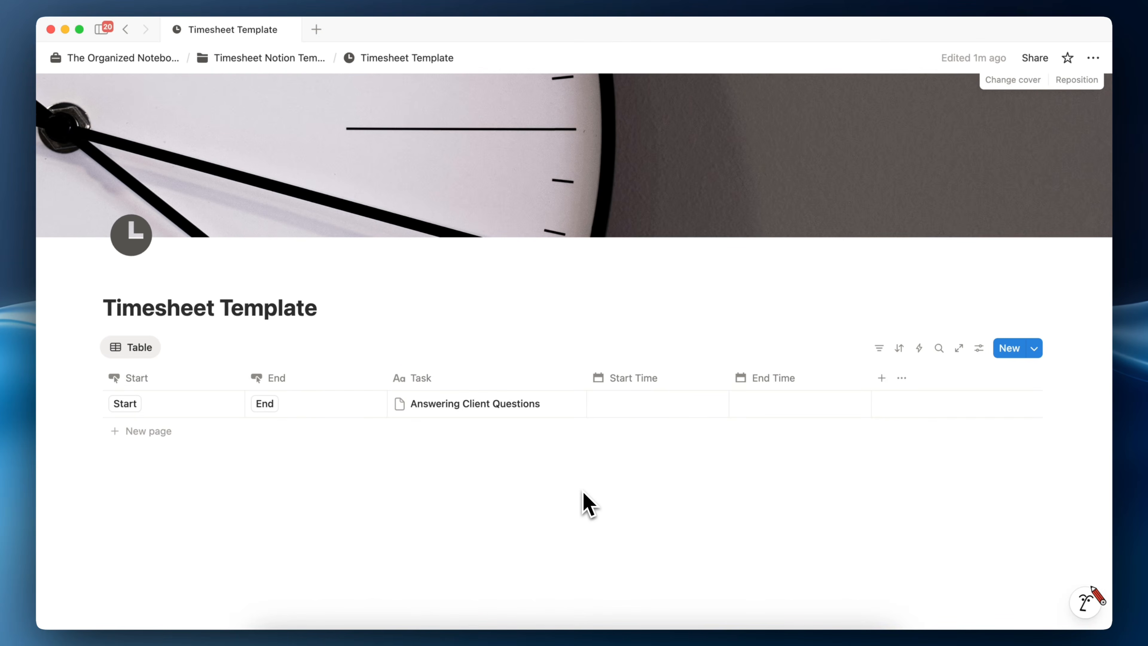
pyautogui.click(126, 403)
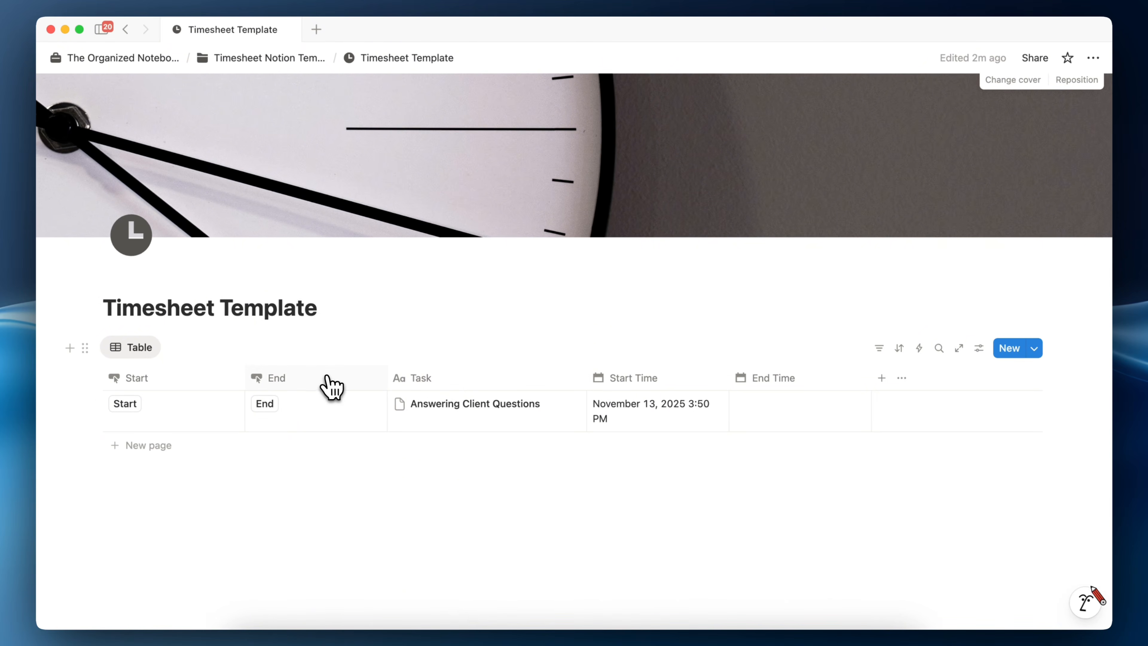
# Set the End button's automation to edit End Time to "Time triggered", save it, and run the button on the task entry
pyautogui.click(319, 378)
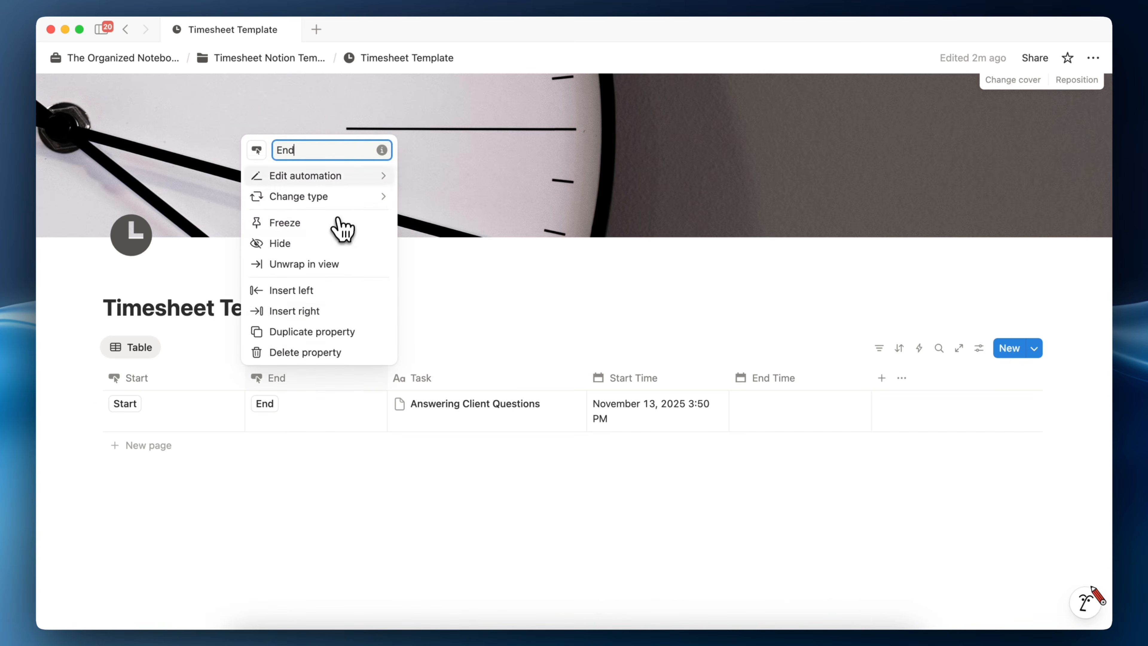
pyautogui.click(344, 181)
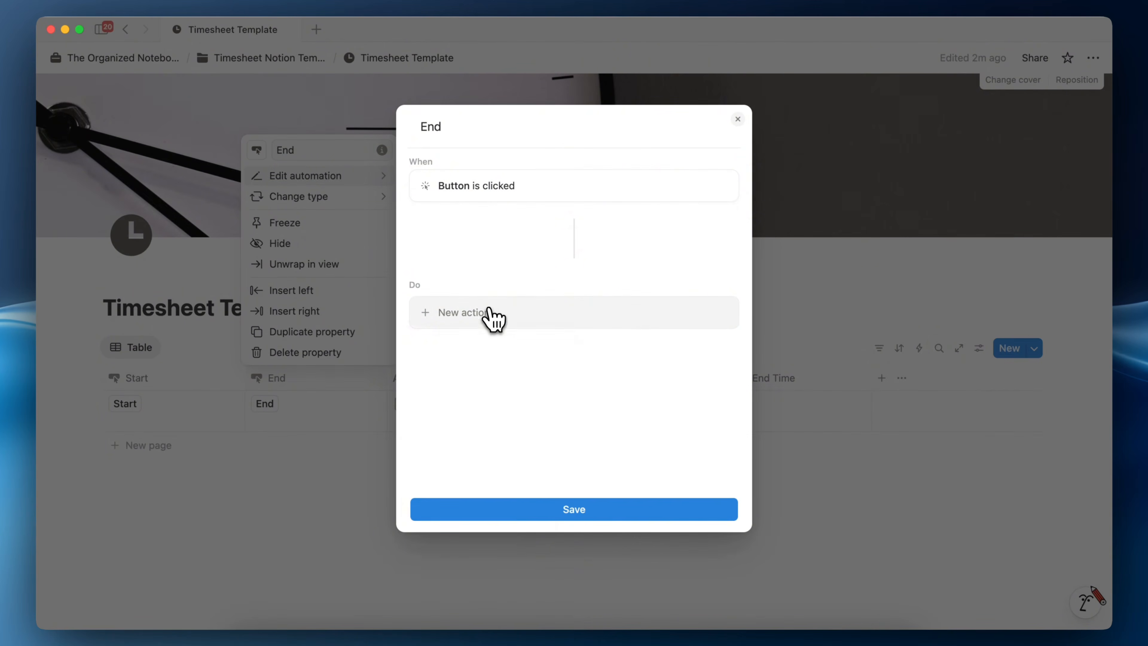
pyautogui.click(492, 322)
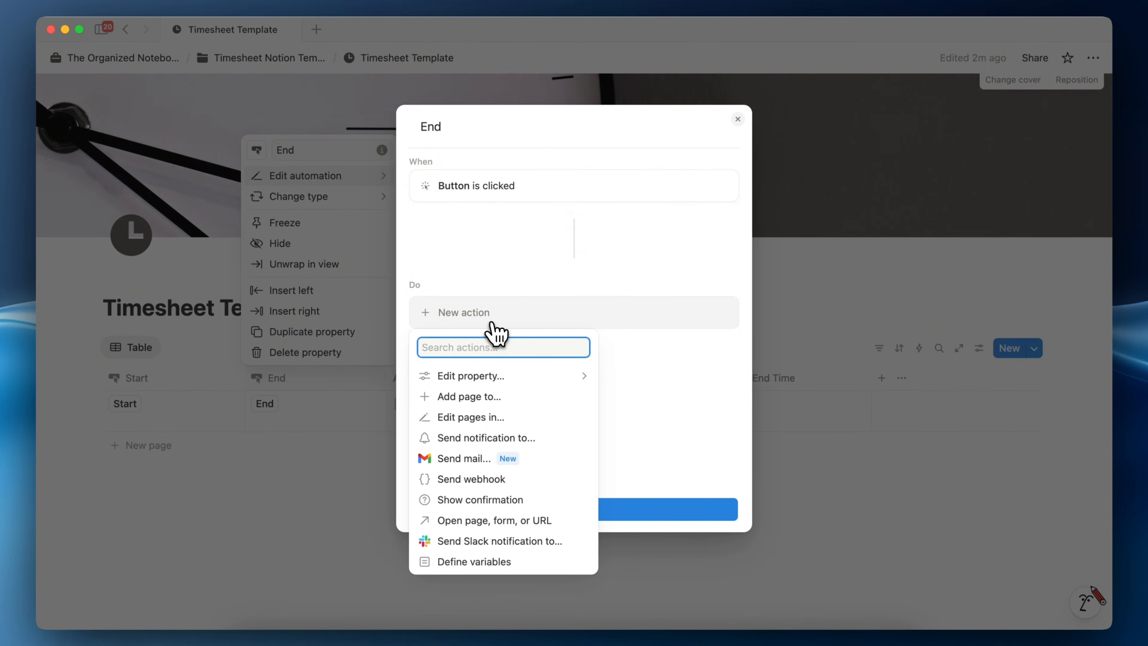
pyautogui.click(502, 375)
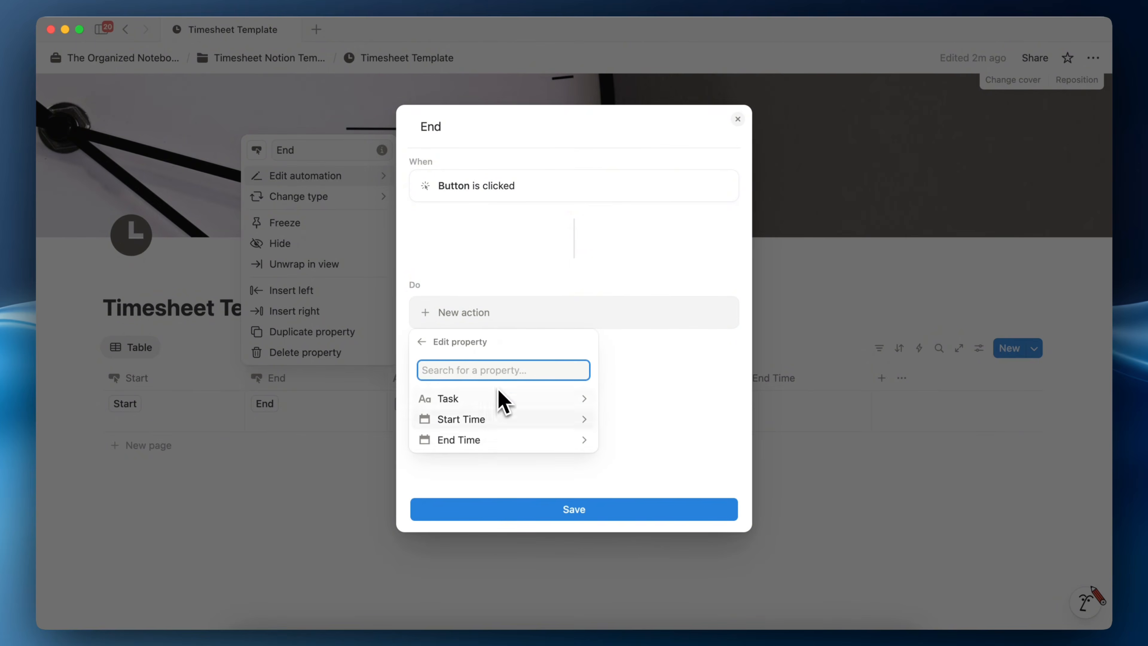
pyautogui.click(511, 438)
pyautogui.click(488, 369)
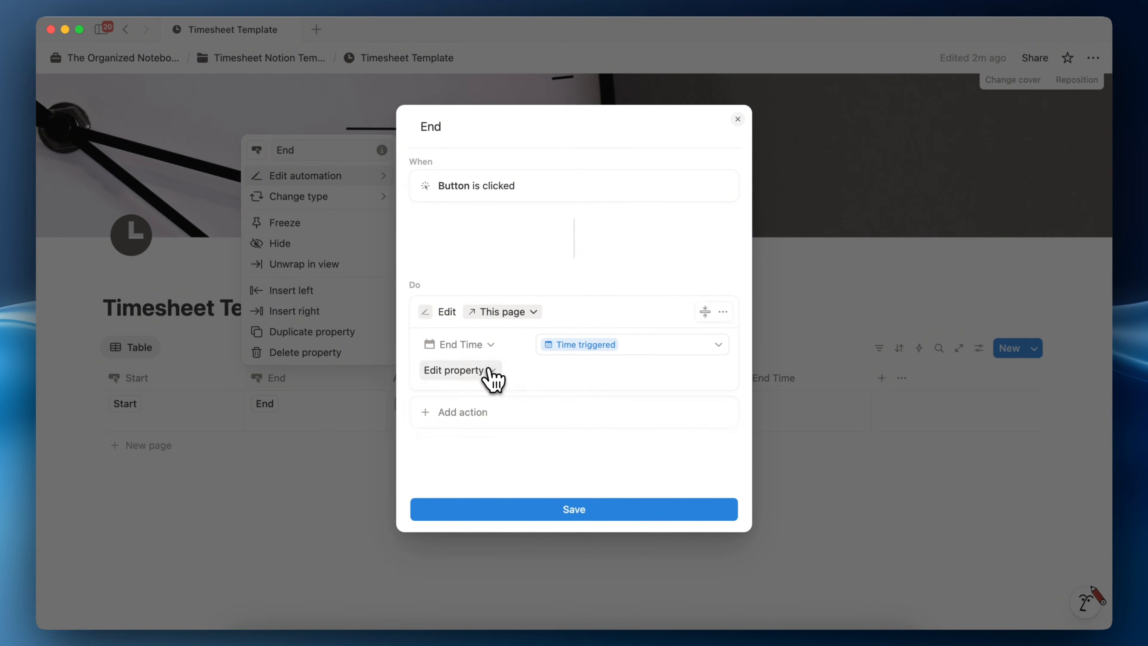
pyautogui.click(530, 509)
pyautogui.click(533, 524)
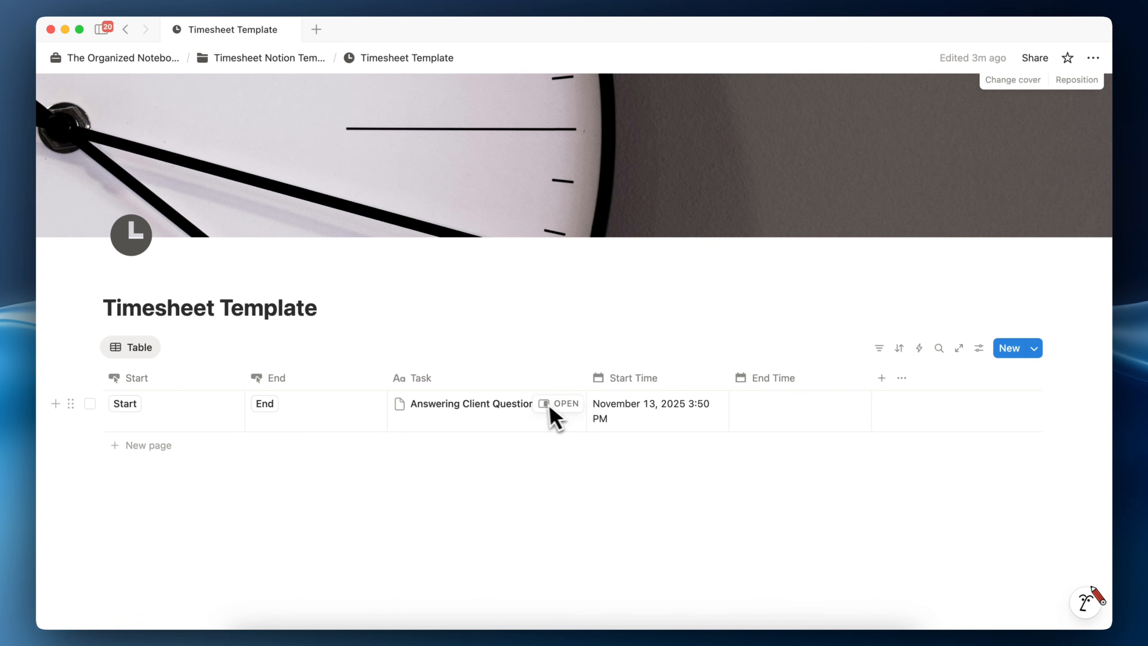
pyautogui.click(269, 408)
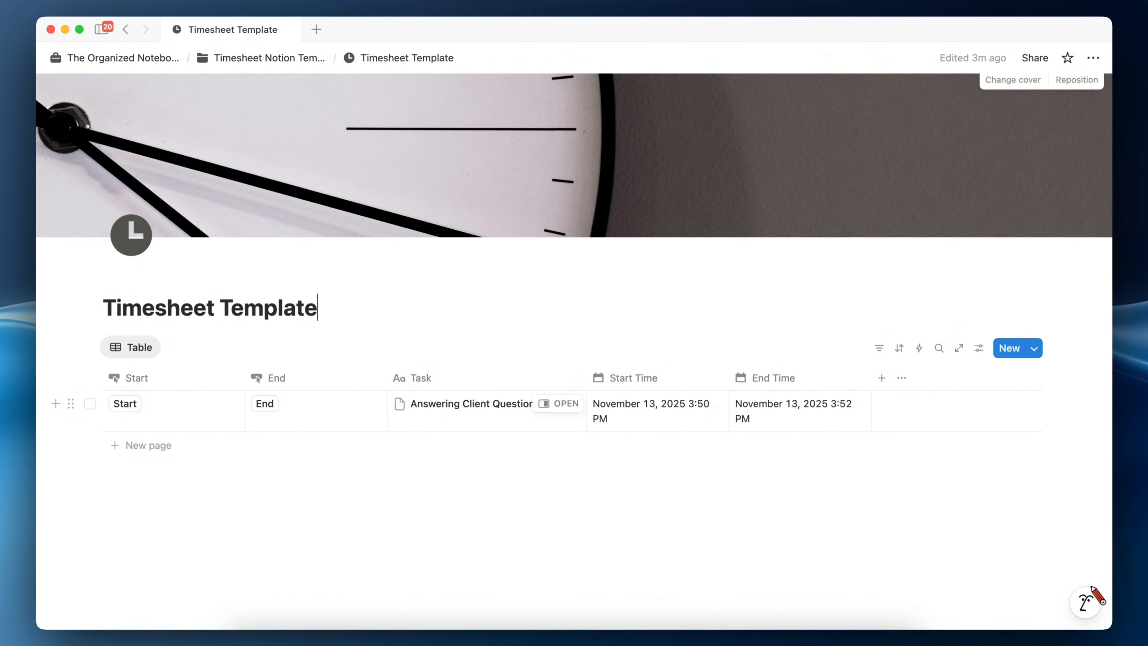
# Insert a button block between the page title and the database and name it "Start New Time Tracking"
pyautogui.press('Return')
pyautogui.write('/button')
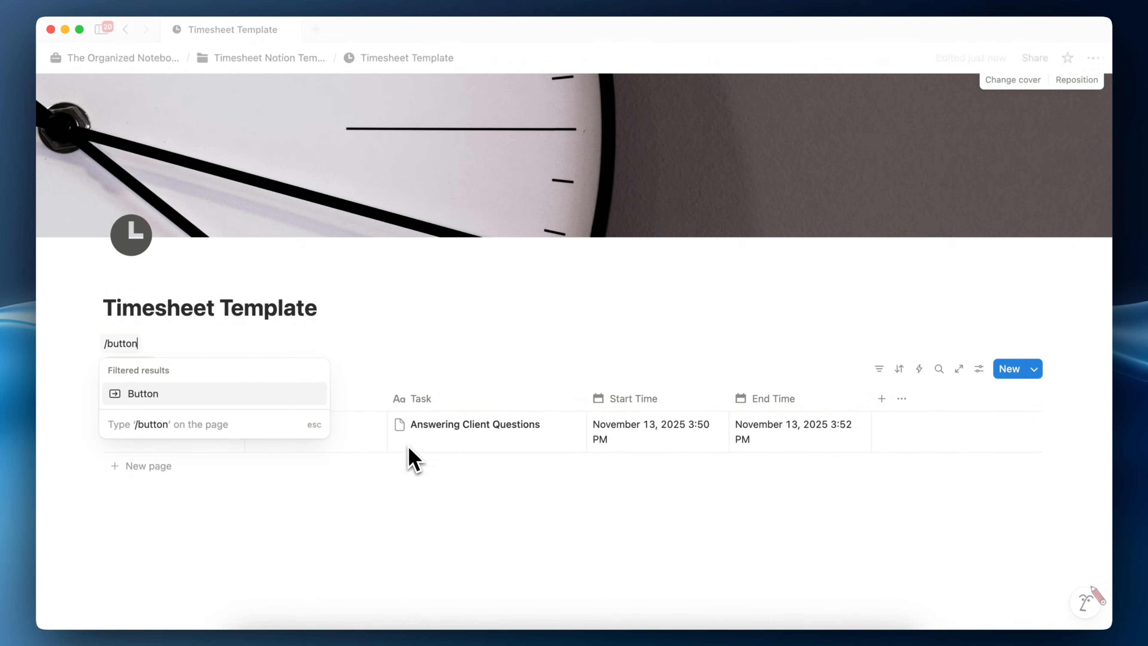
pyautogui.click(283, 394)
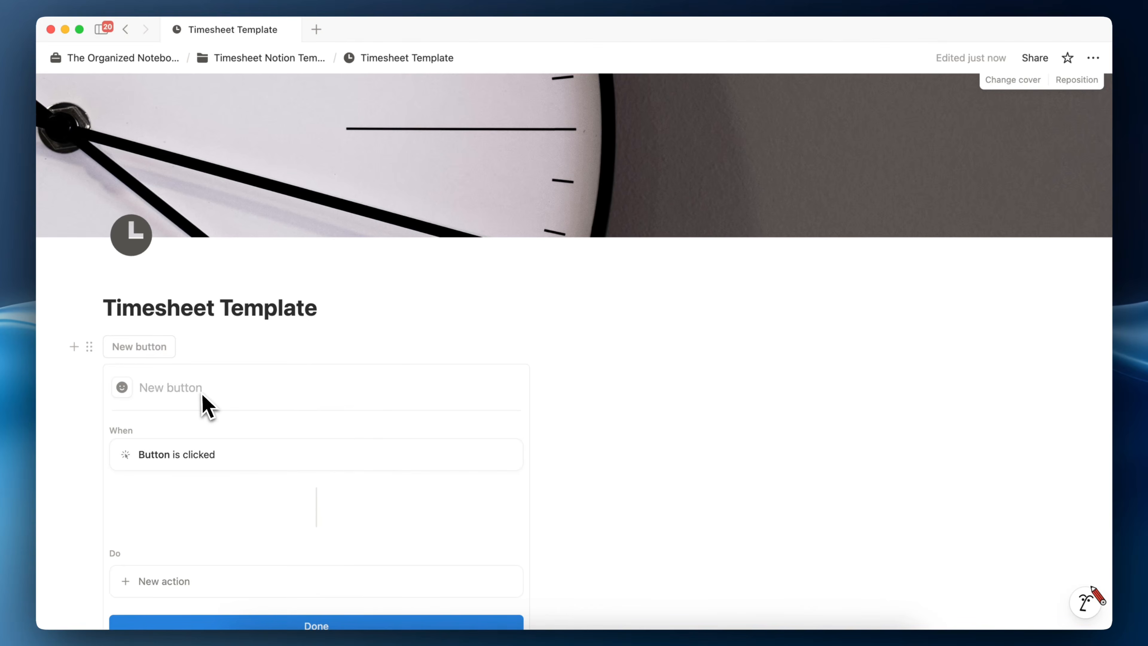
pyautogui.write('STar')
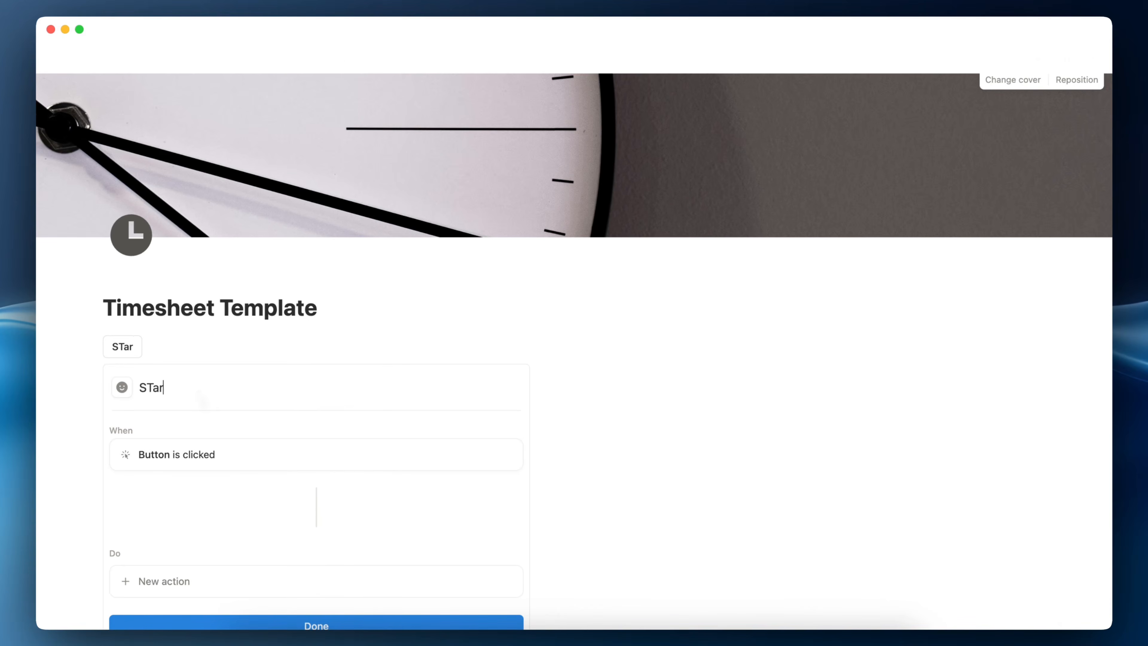
pyautogui.write('t New Time Tracking')
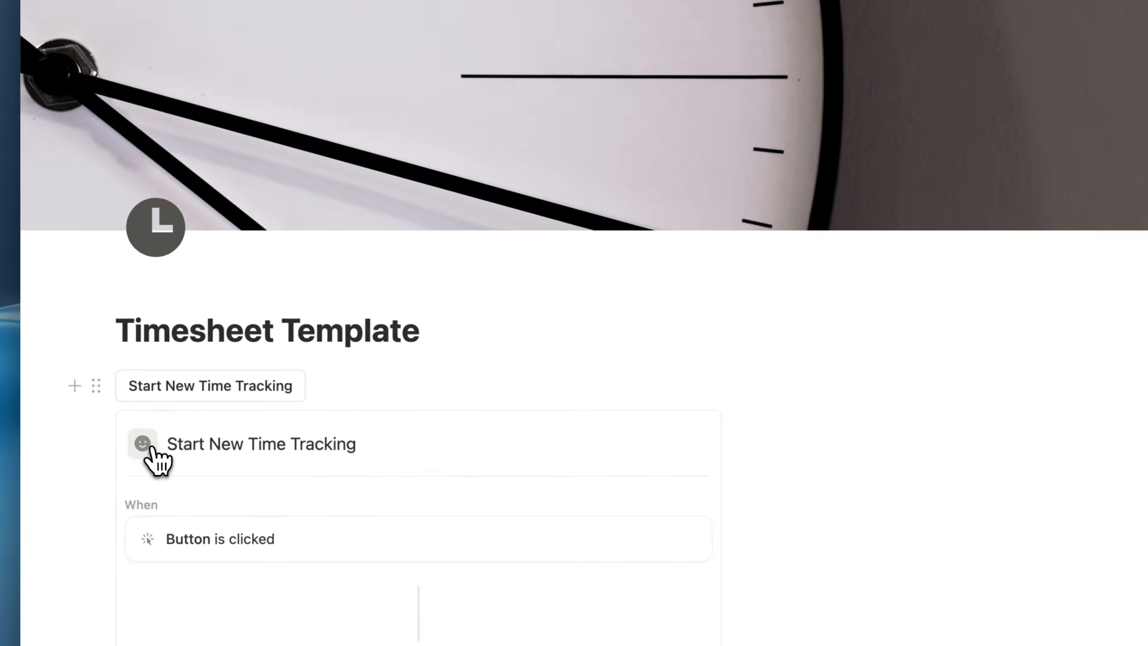
# Search the icons for "start" and give the Start New Time Tracking button the circled play icon
pyautogui.click(123, 388)
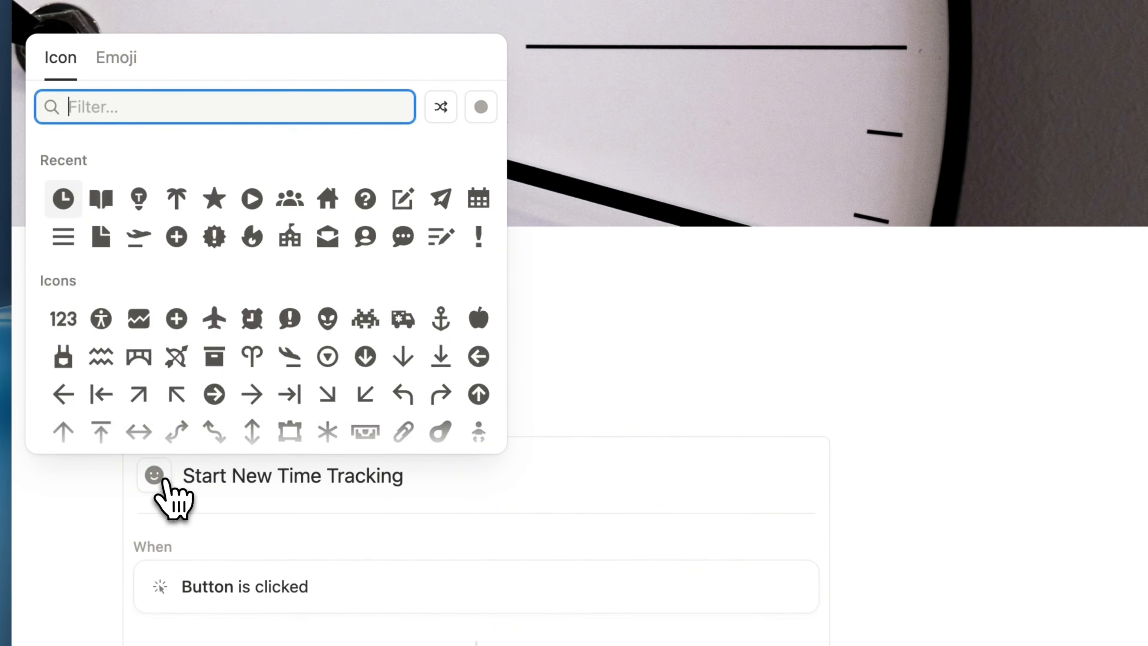
pyautogui.write('start')
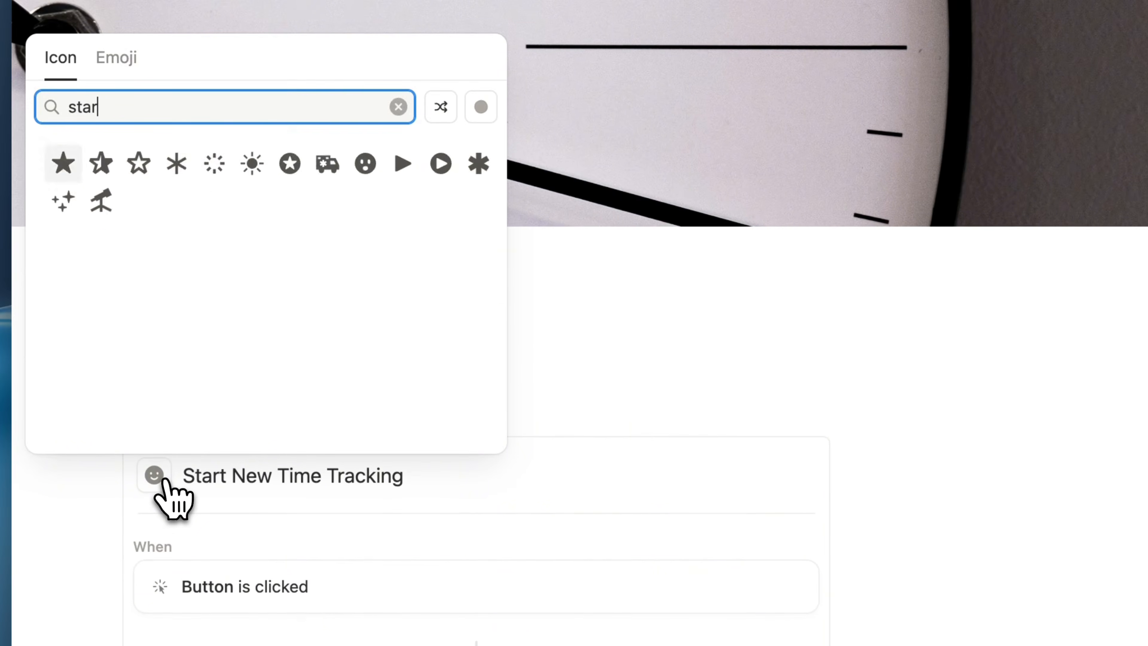
pyautogui.click(101, 163)
# Give the Start New Time Tracking button an "Add page to" action with the Timesheet database as its data source
pyautogui.scroll(-4, 288, 469)
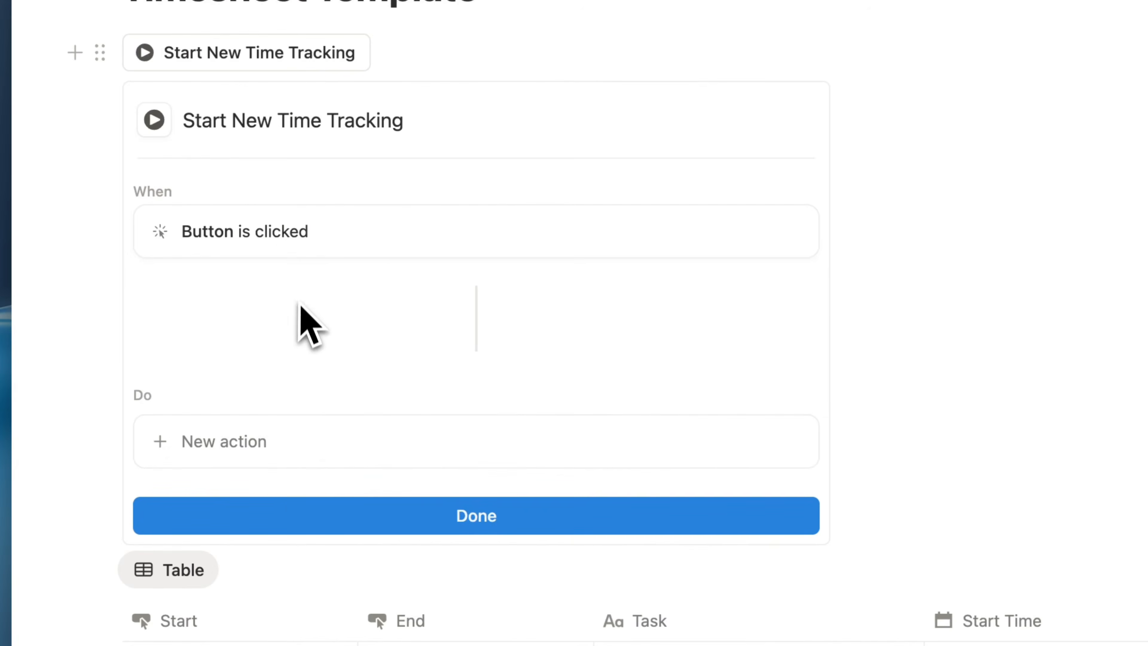
pyautogui.click(332, 465)
pyautogui.click(281, 122)
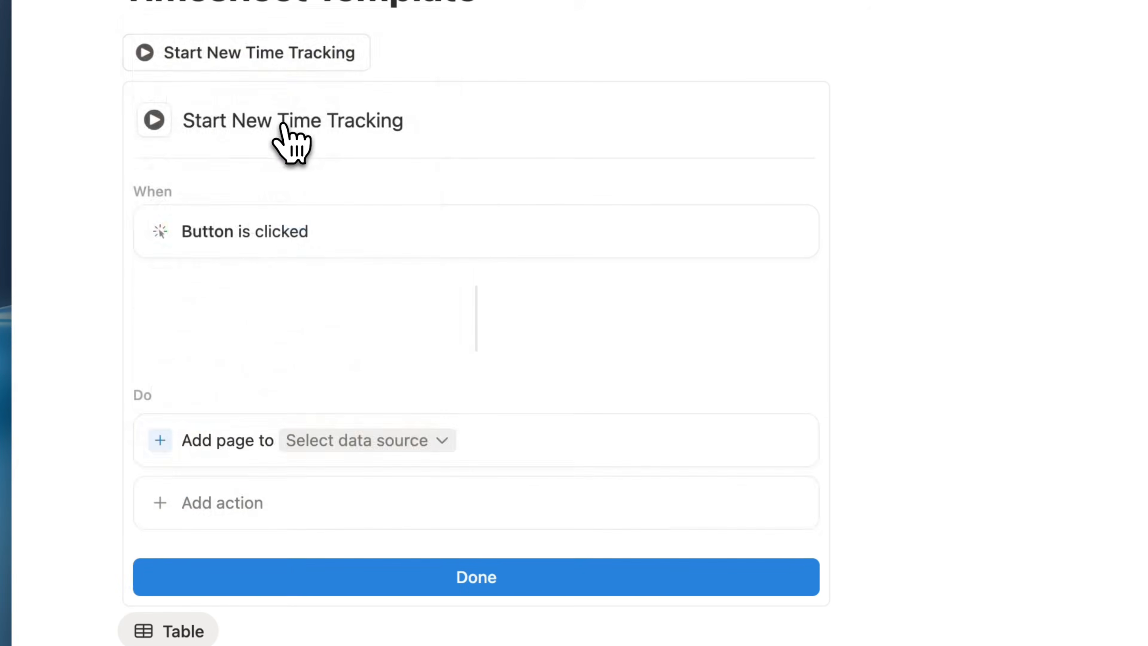
pyautogui.scroll(-4, 353, 534)
pyautogui.click(364, 256)
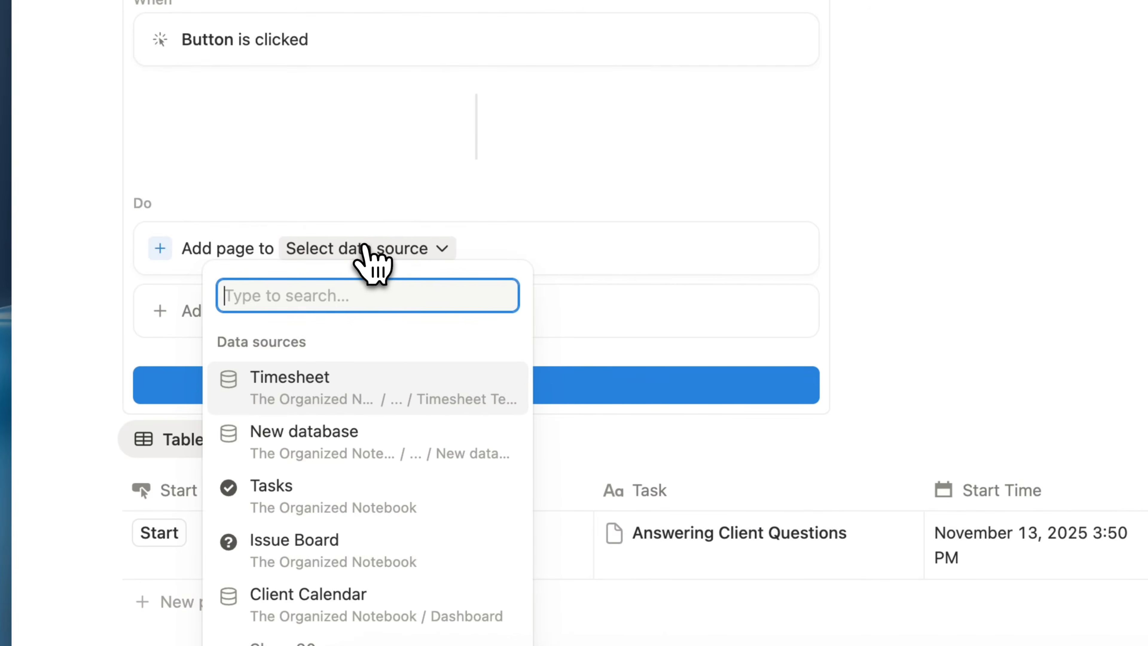
pyautogui.click(407, 391)
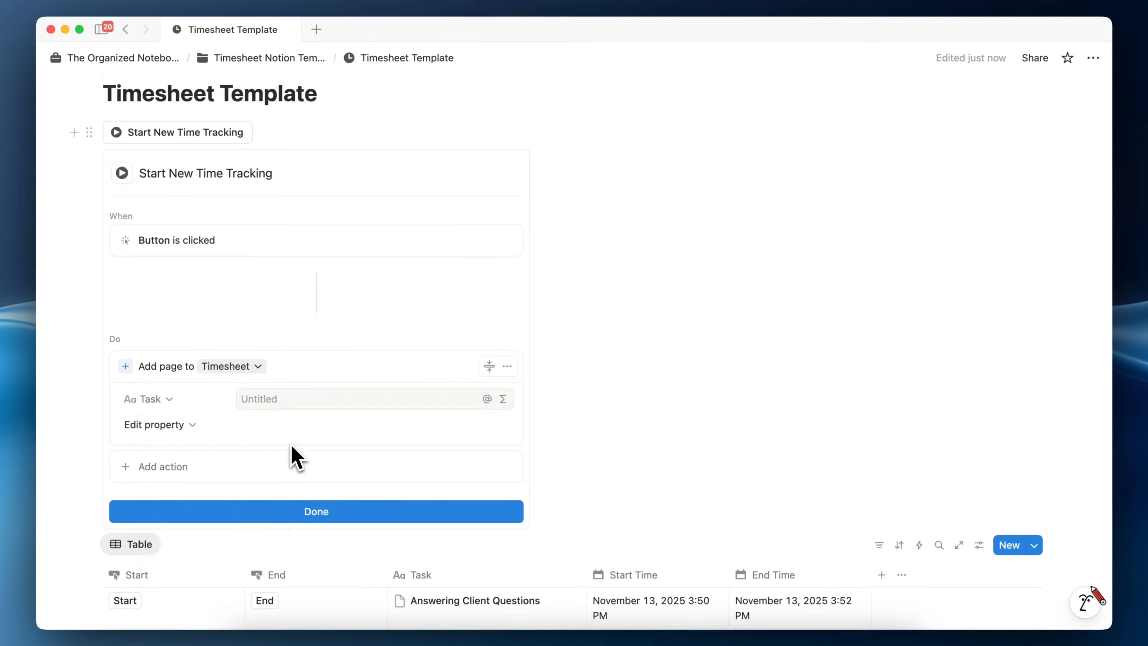
pyautogui.scroll(-3, 296, 456)
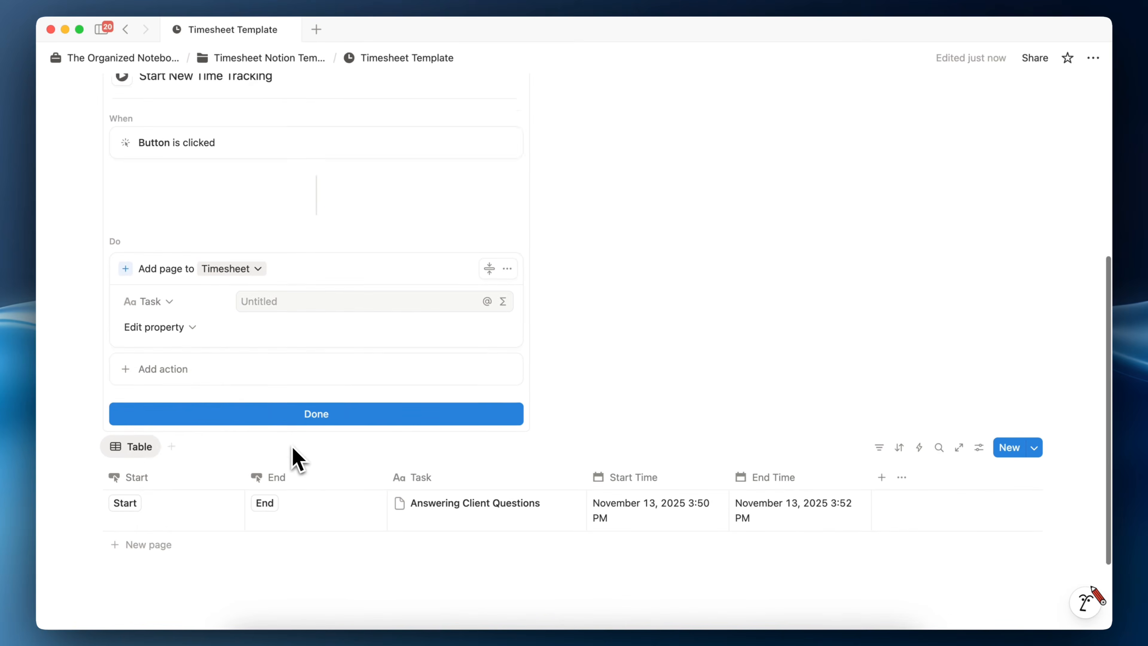
# Add Start Time set to "Time triggered" to the button's Timesheet page action, save the button, and run it once
pyautogui.scroll(3, 228, 244)
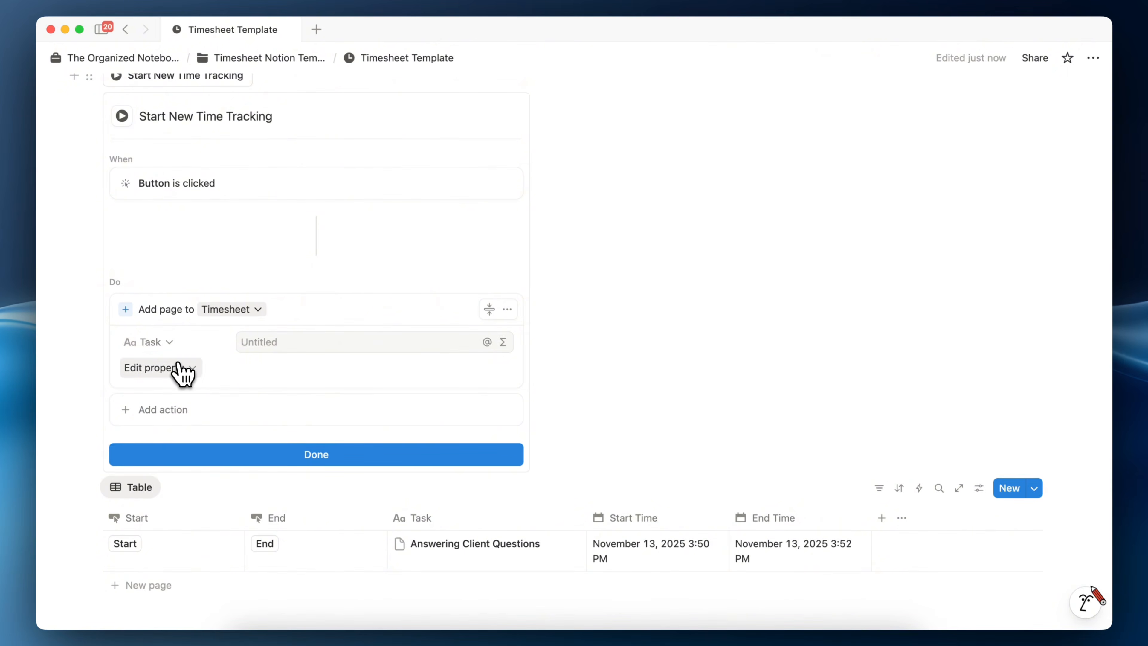
pyautogui.click(180, 367)
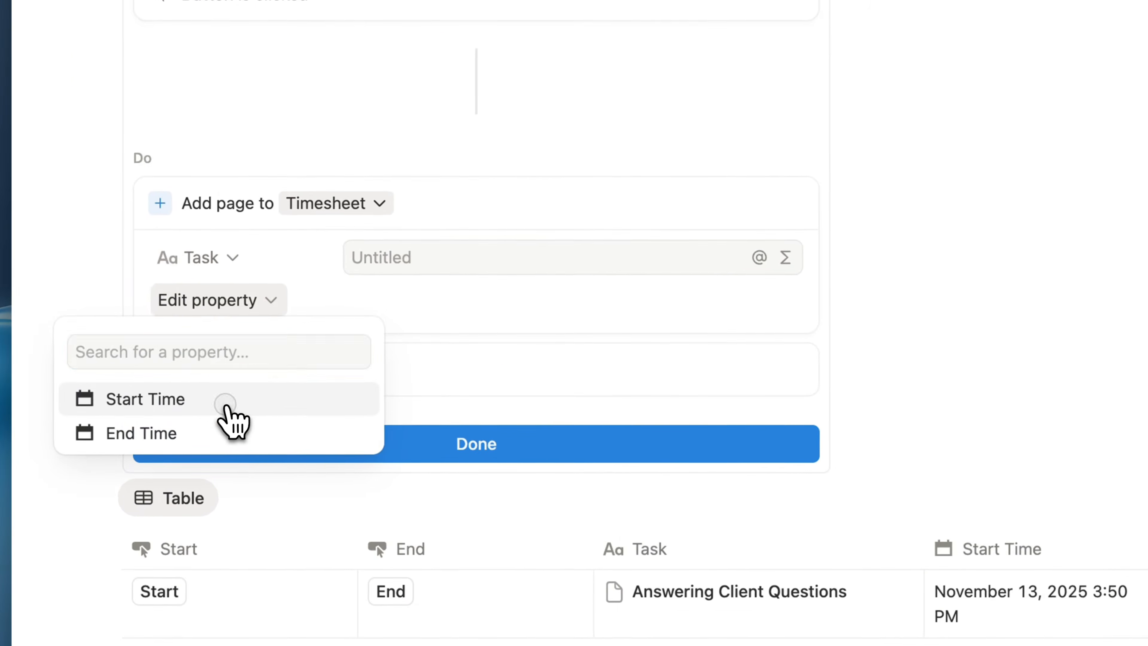
pyautogui.click(225, 398)
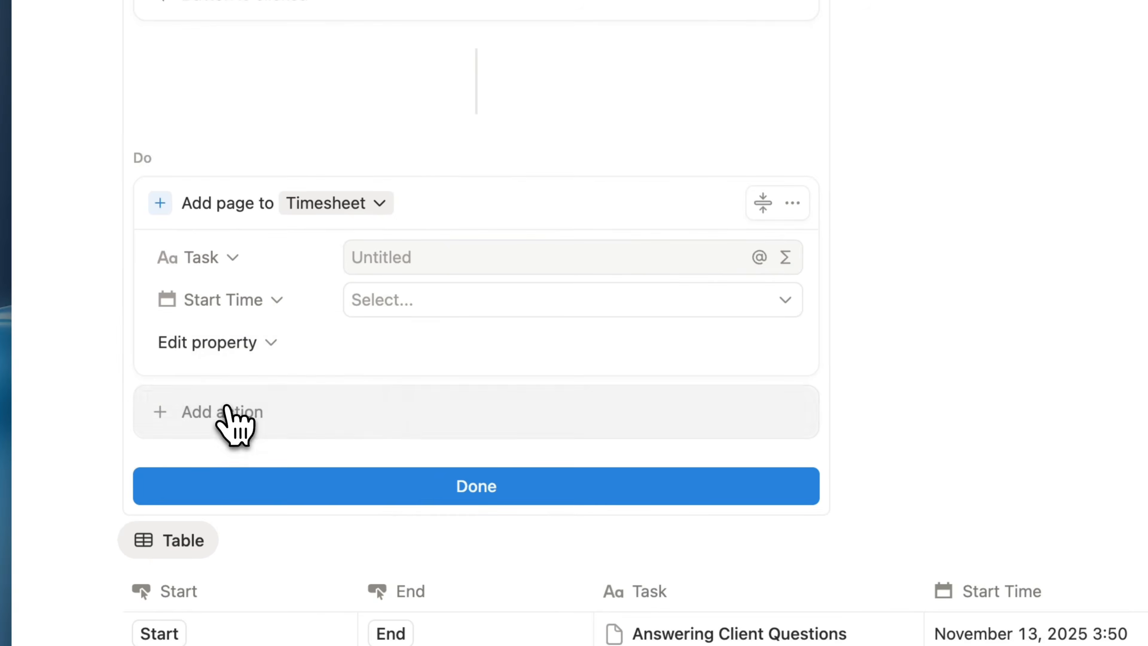
pyautogui.click(409, 302)
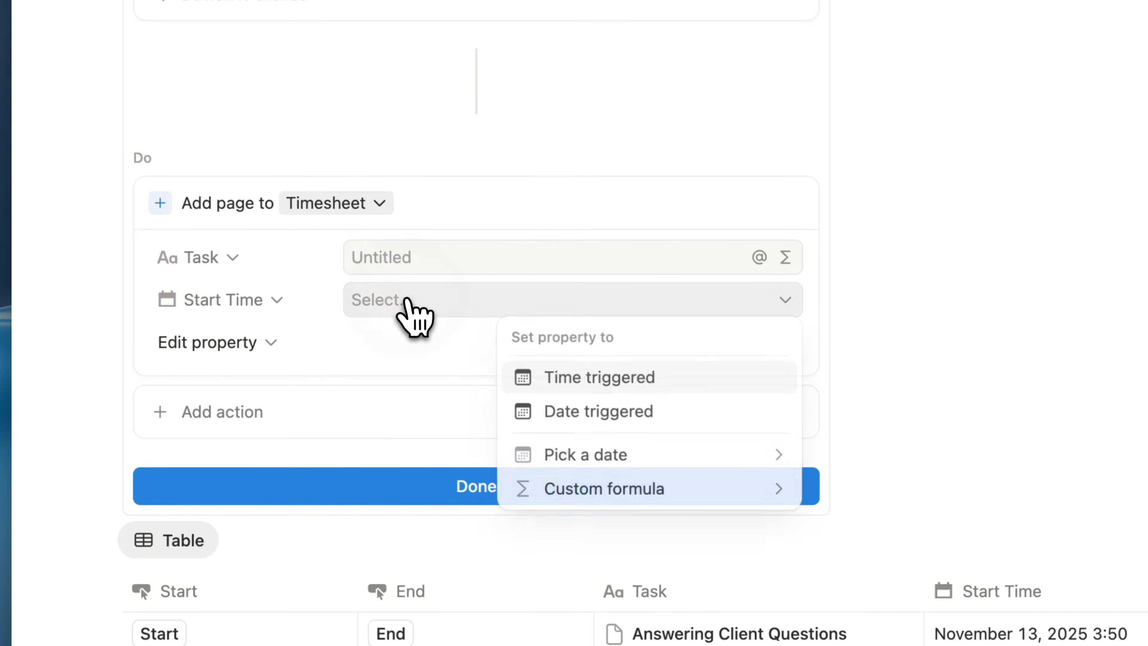
pyautogui.click(611, 379)
pyautogui.click(563, 486)
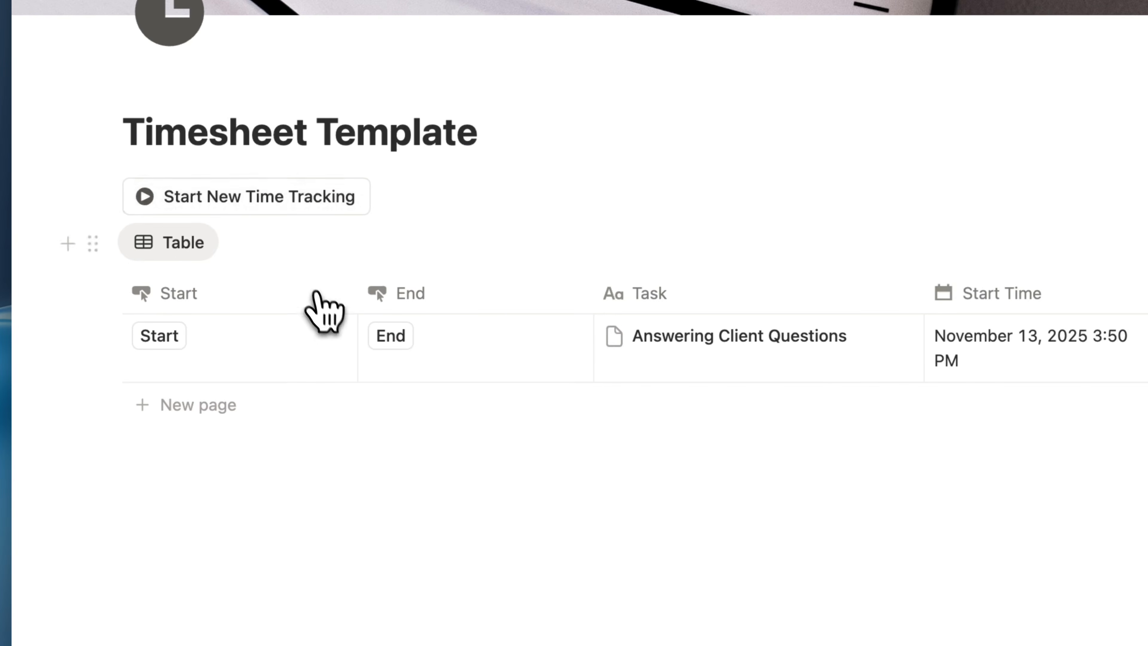
pyautogui.click(258, 196)
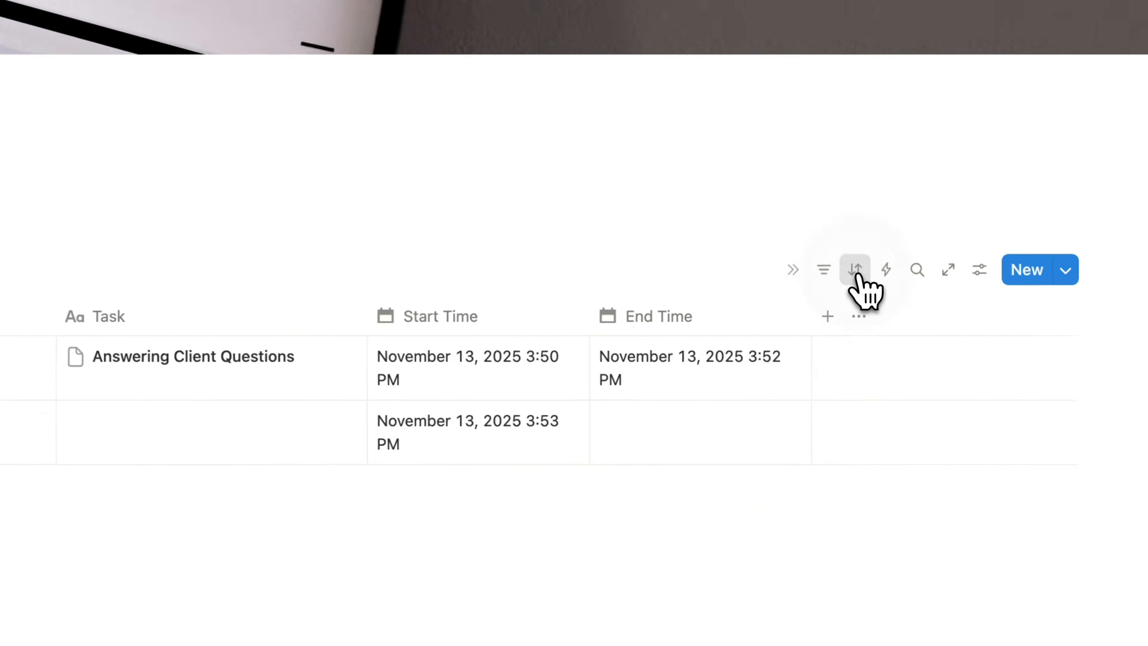
# Sort the timesheet table by Start Time in descending order and save the sort for everyone
pyautogui.click(898, 334)
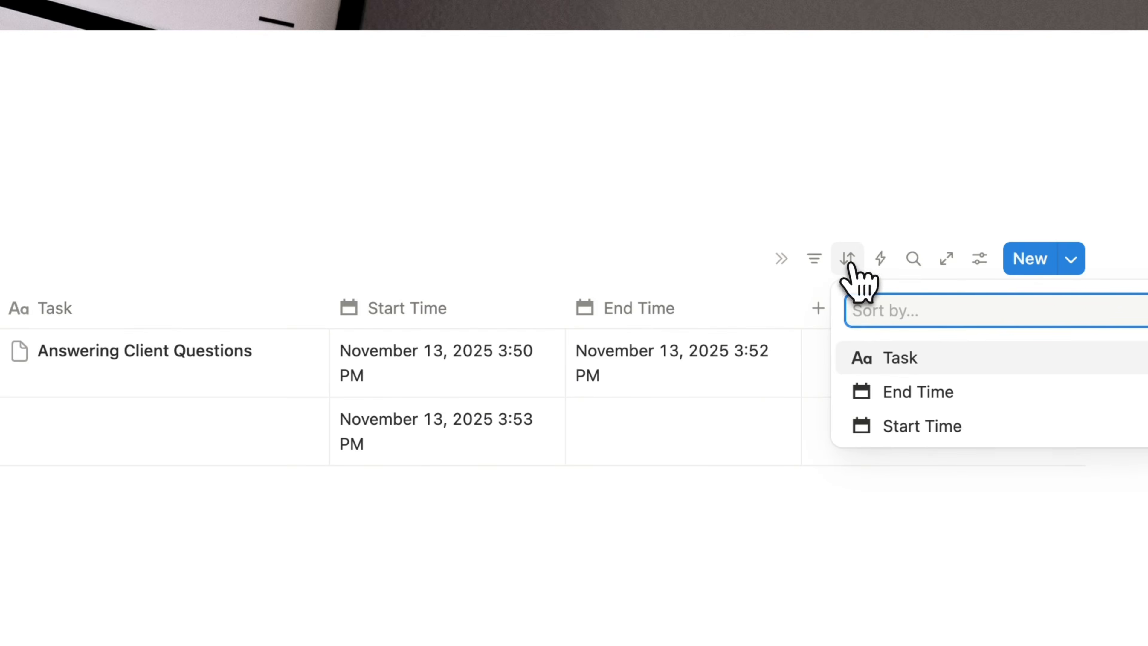
pyautogui.click(922, 426)
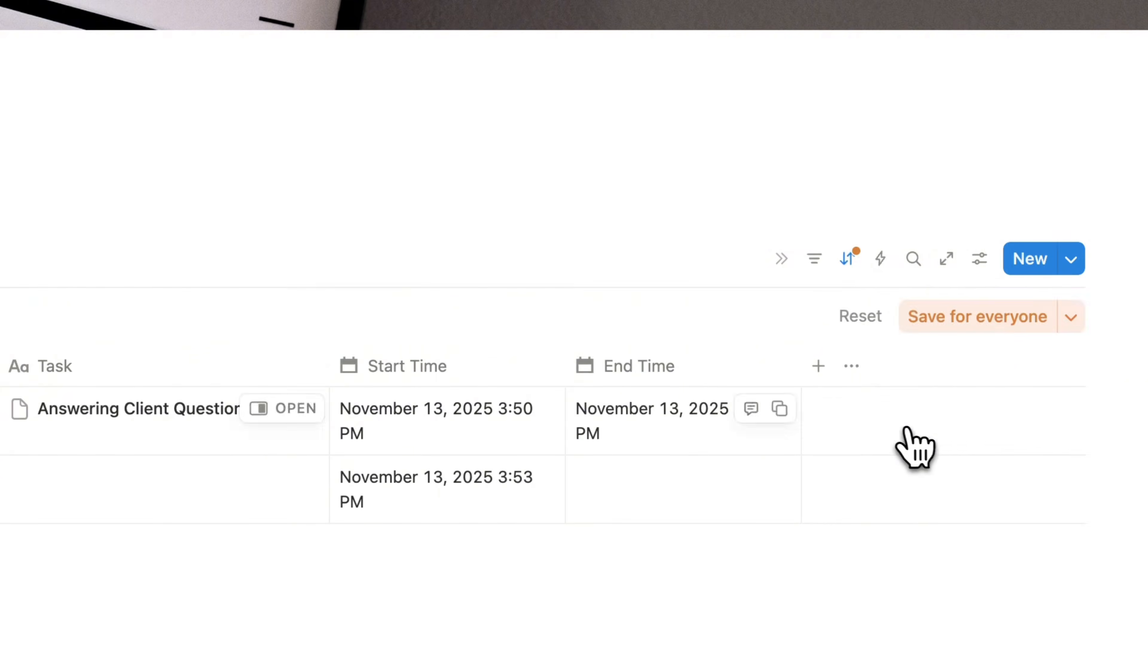
pyautogui.click(279, 332)
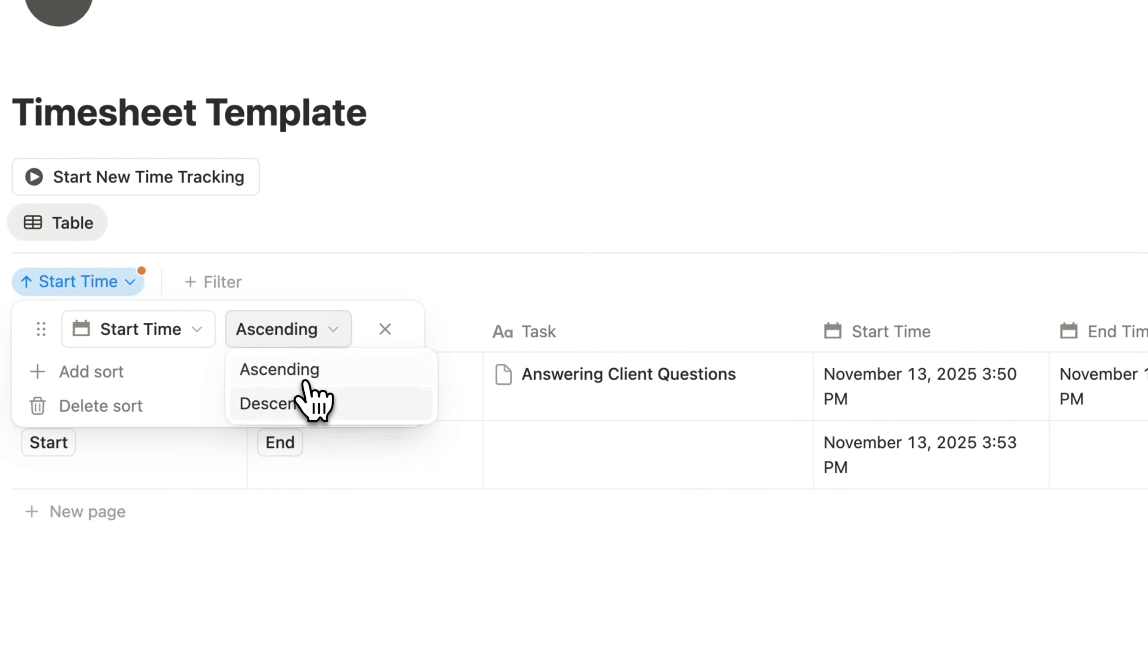
pyautogui.click(312, 400)
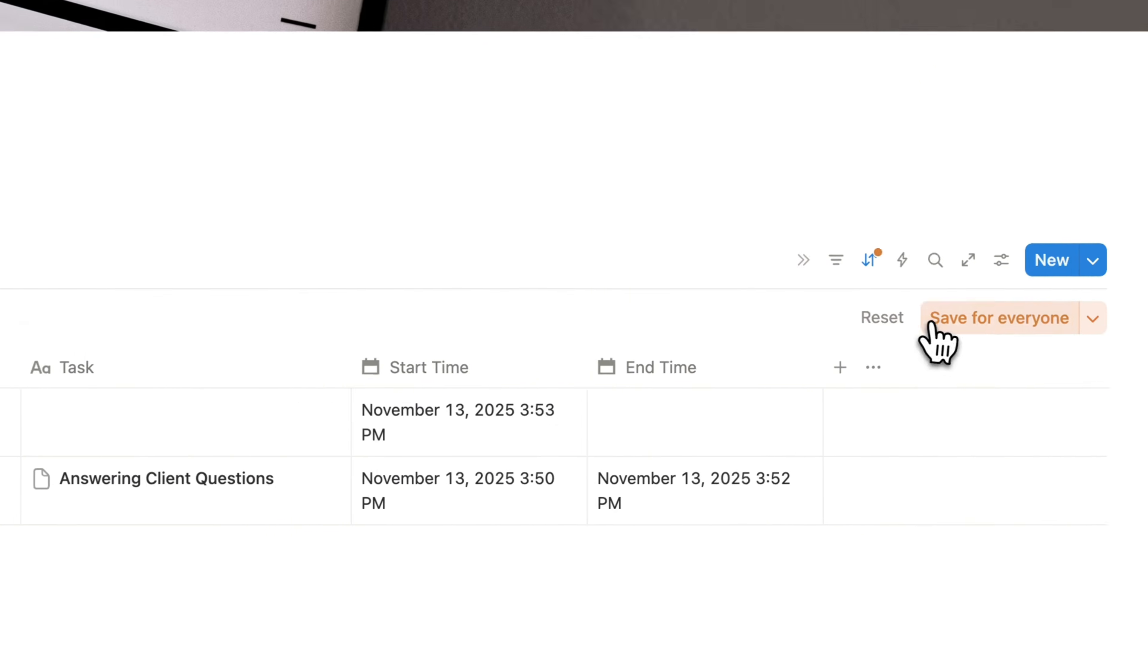
pyautogui.click(931, 323)
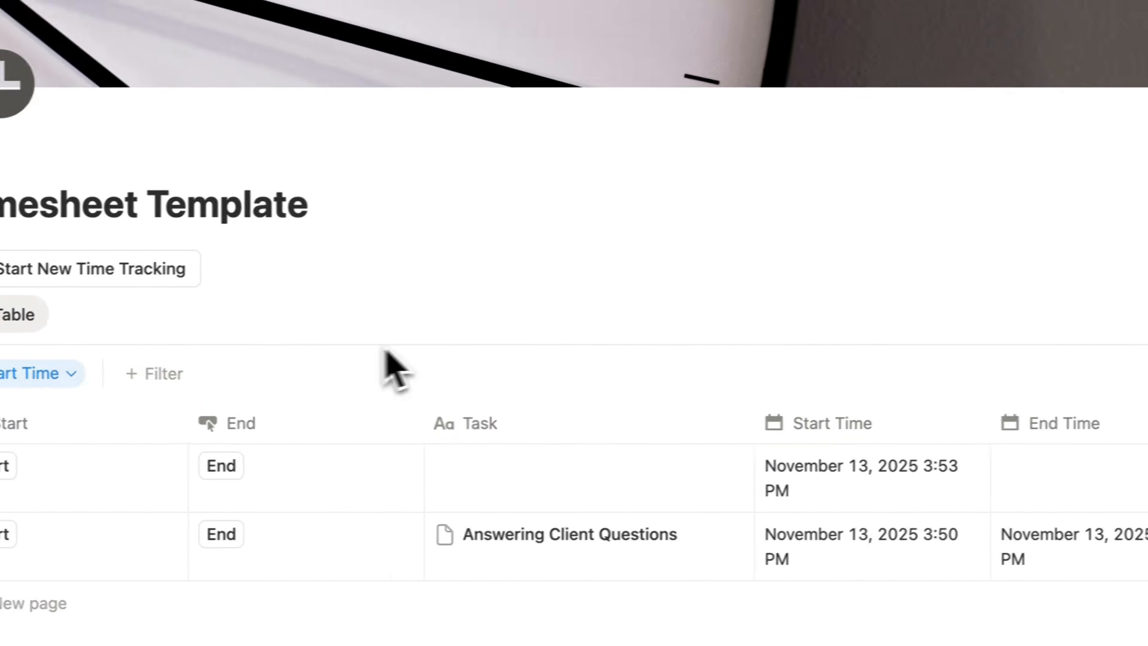
# Add another test entry with the Start New Time Tracking button and select its empty Task cell
pyautogui.click(155, 272)
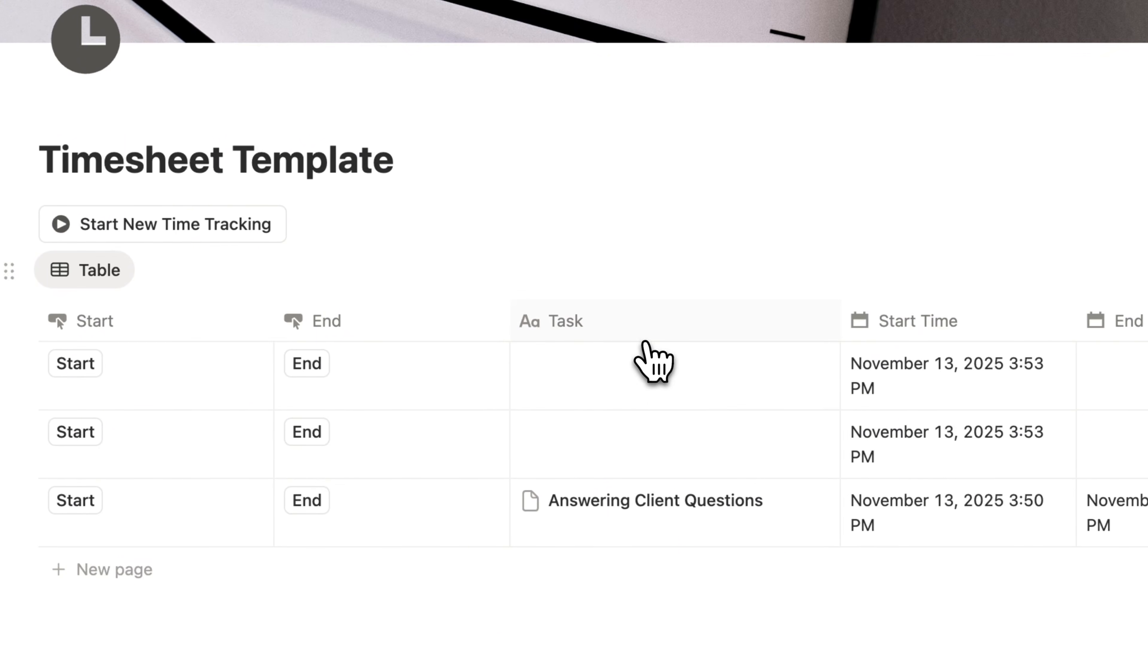
pyautogui.click(604, 390)
pyautogui.press('Escape')
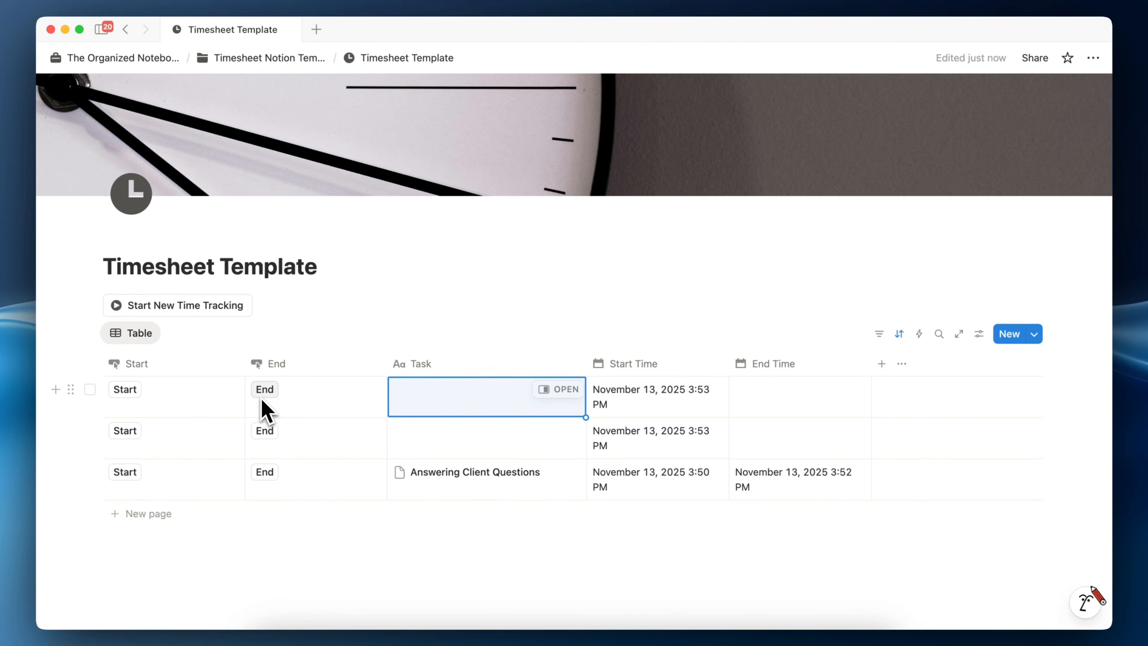
# Delete the two untitled test entries from the timesheet table
pyautogui.click(89, 389)
pyautogui.press('BackSpace')
pyautogui.click(90, 389)
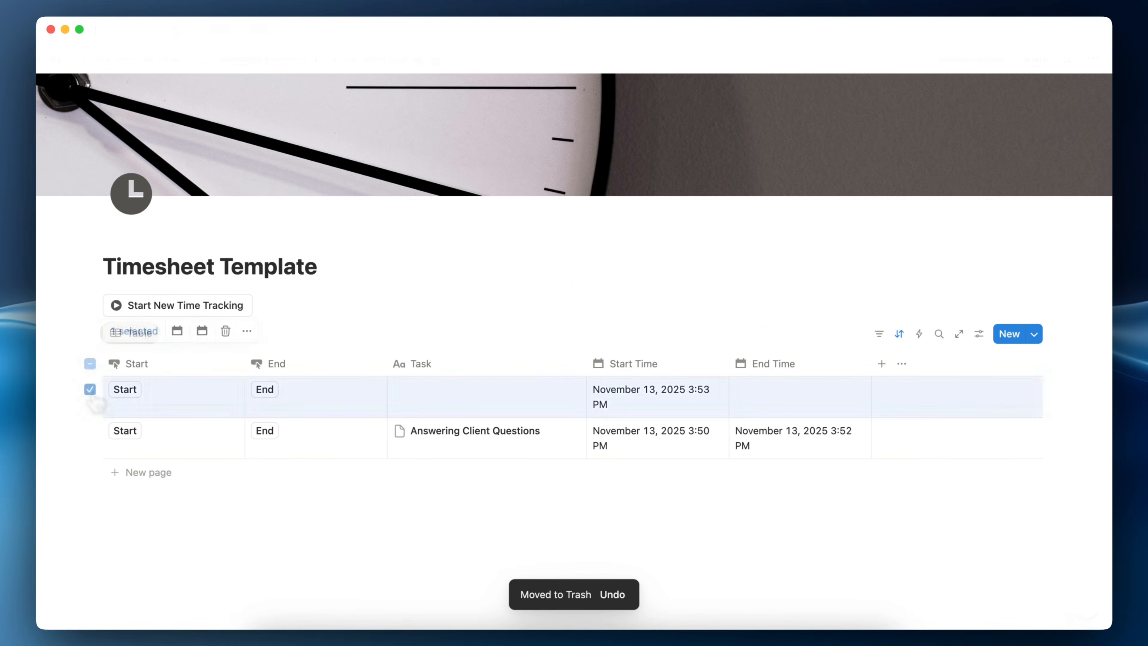
pyautogui.press('BackSpace')
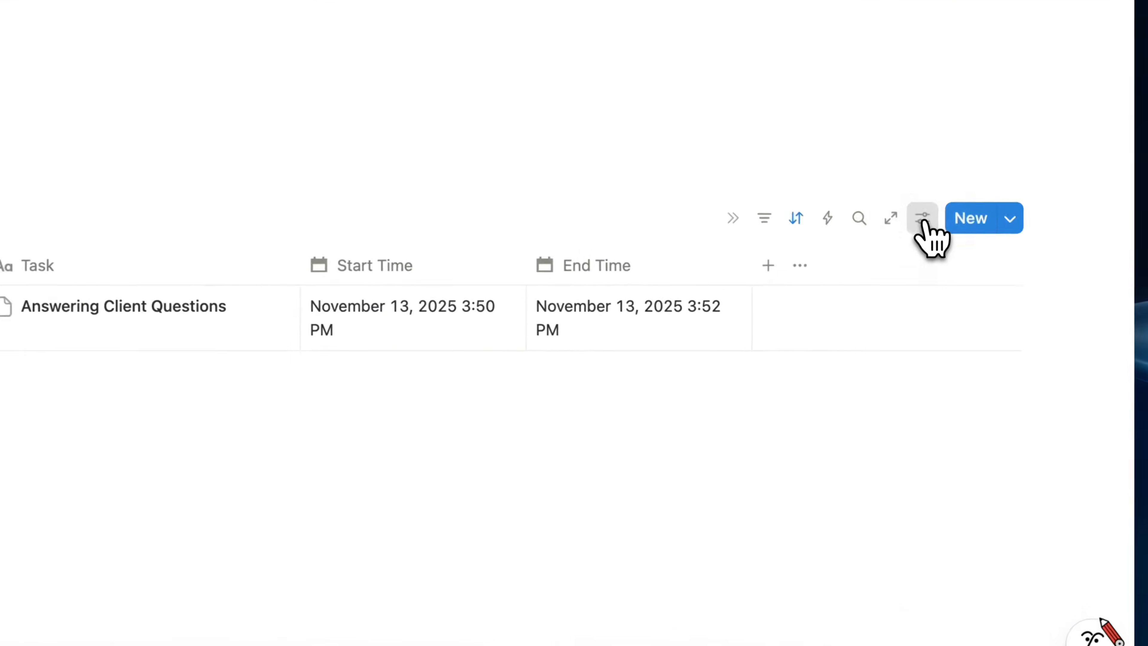
# Turn off the page icons in the table's layout and narrow the Start and End button columns
pyautogui.click(923, 219)
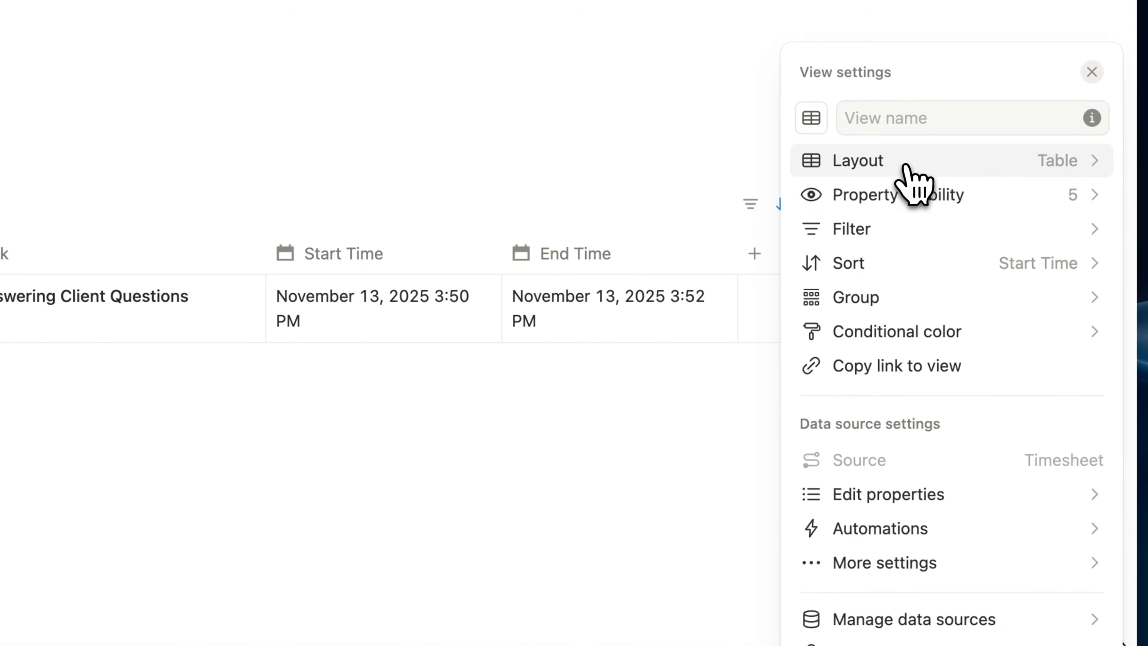
pyautogui.click(913, 176)
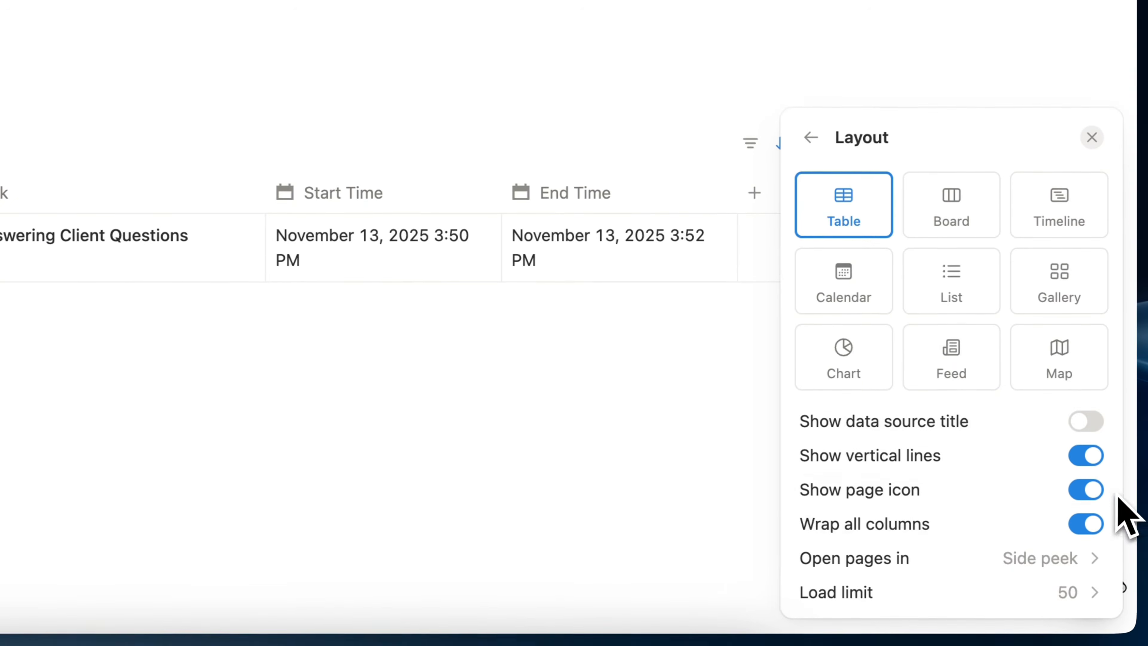
pyautogui.click(1088, 550)
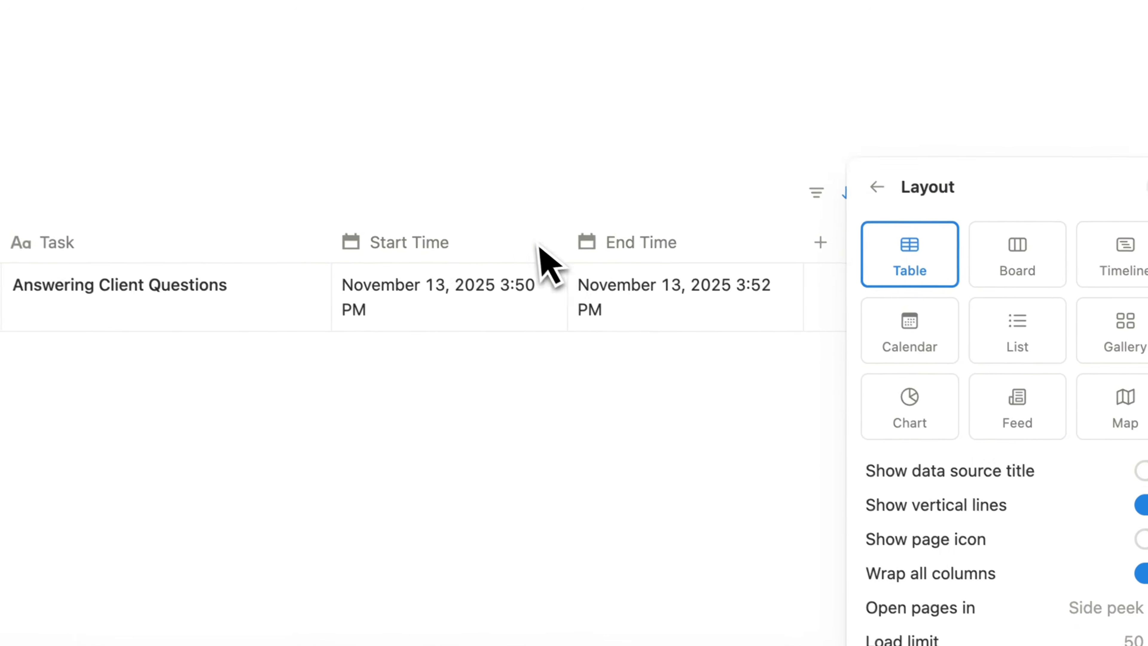
pyautogui.click(461, 181)
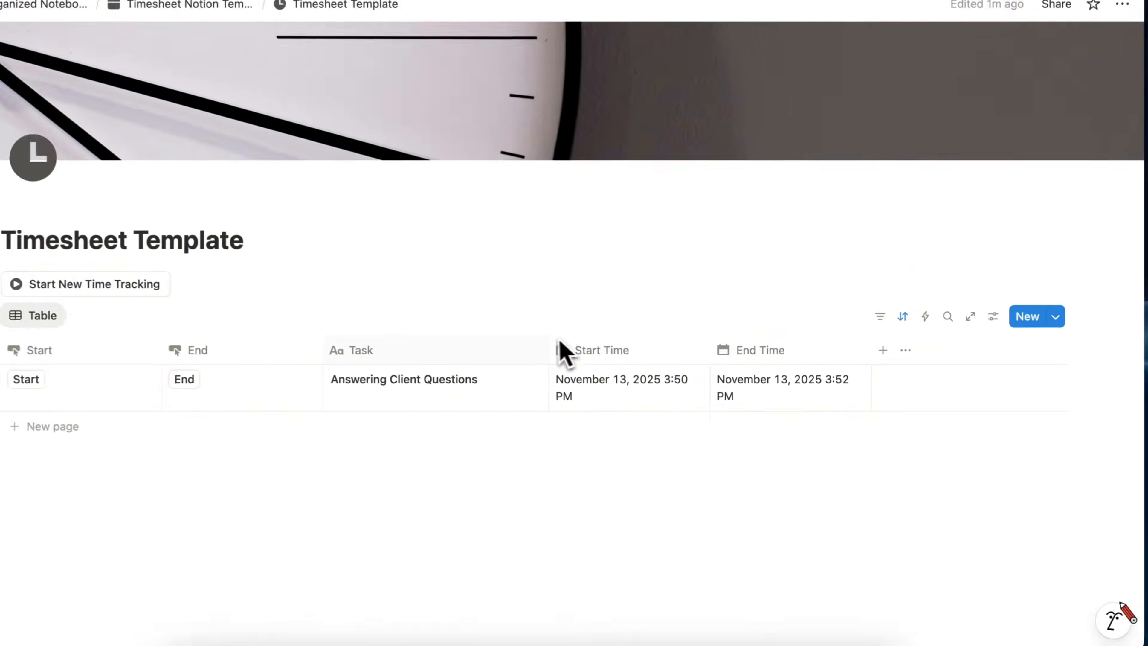
pyautogui.moveTo(323, 350); pyautogui.dragTo(172, 370)
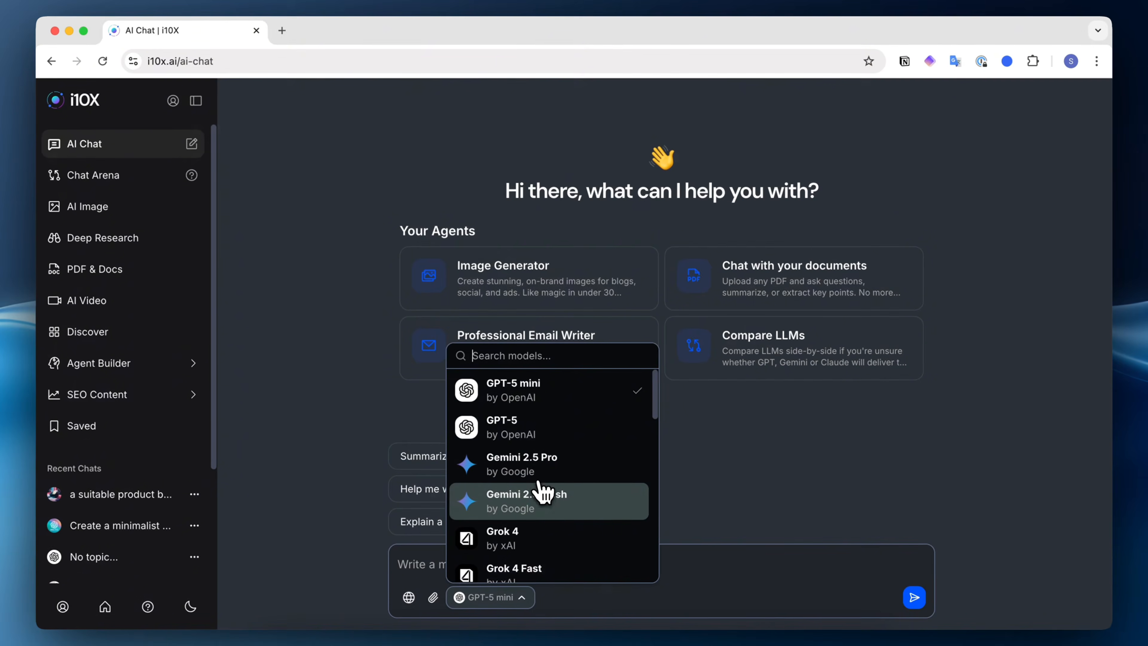
# Switch to i10X in the browser, browse its chat models, and read the GPT-5 and Claude 4.5 Sonnet answers in Chat Arena
pyautogui.scroll(-1, 536, 517)
pyautogui.scroll(-5, 537, 525)
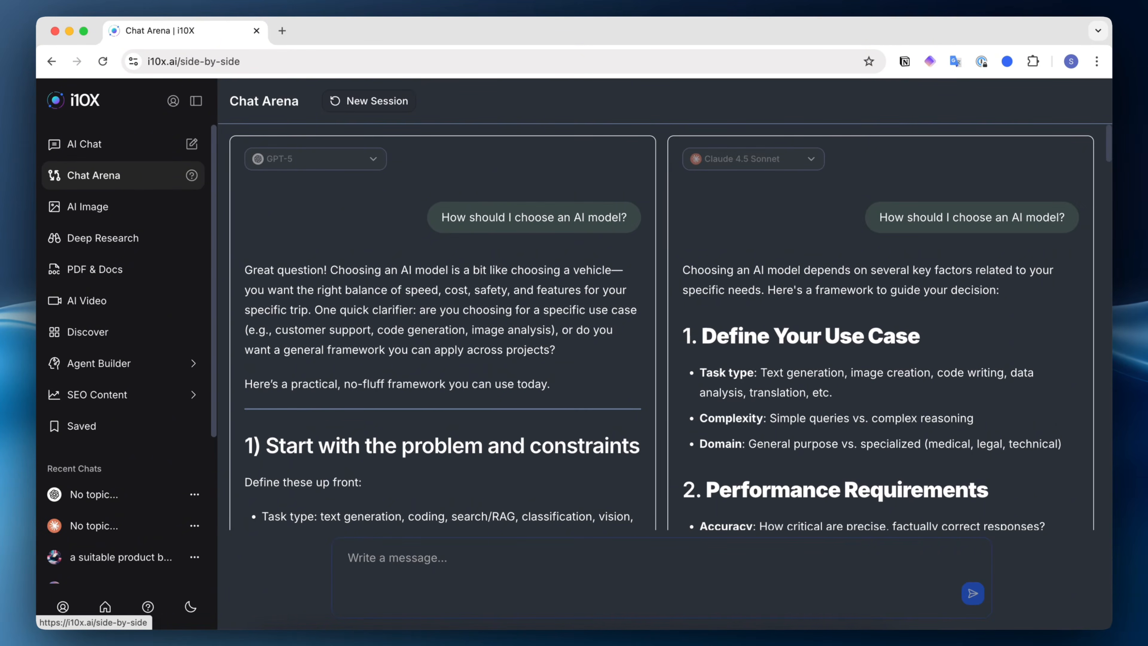
pyautogui.scroll(-6, 335, 316)
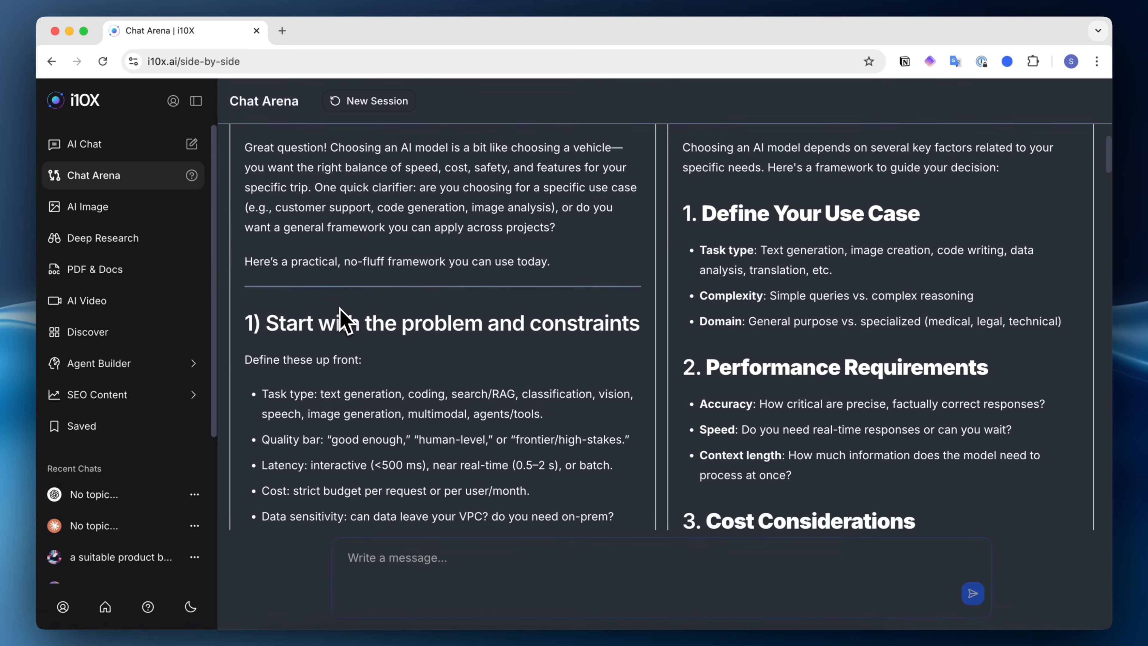
pyautogui.scroll(-3, 336, 317)
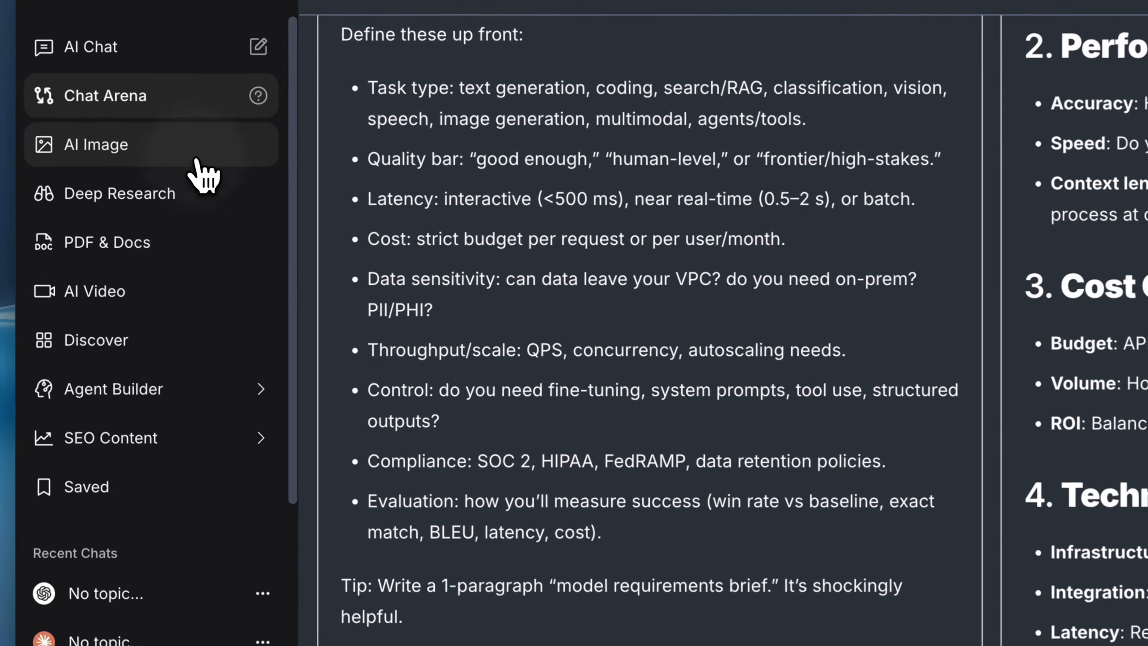
# Look through i10X's AI Image tool, the SEO content creation form and the Discover catalogue of agents
pyautogui.click(197, 159)
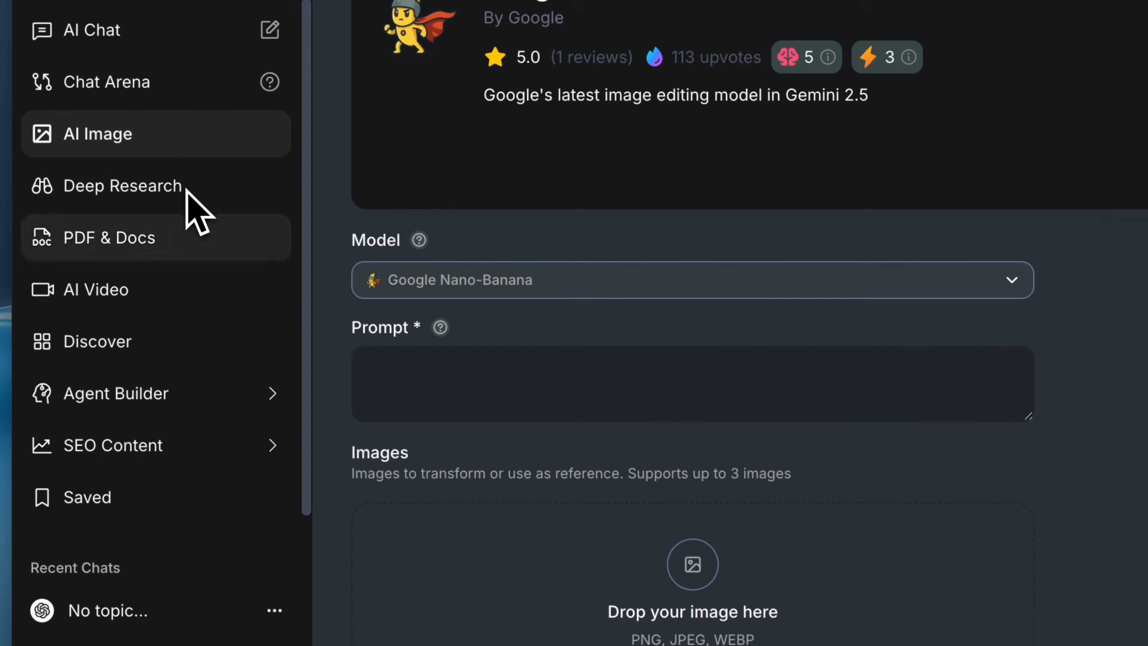
pyautogui.click(132, 441)
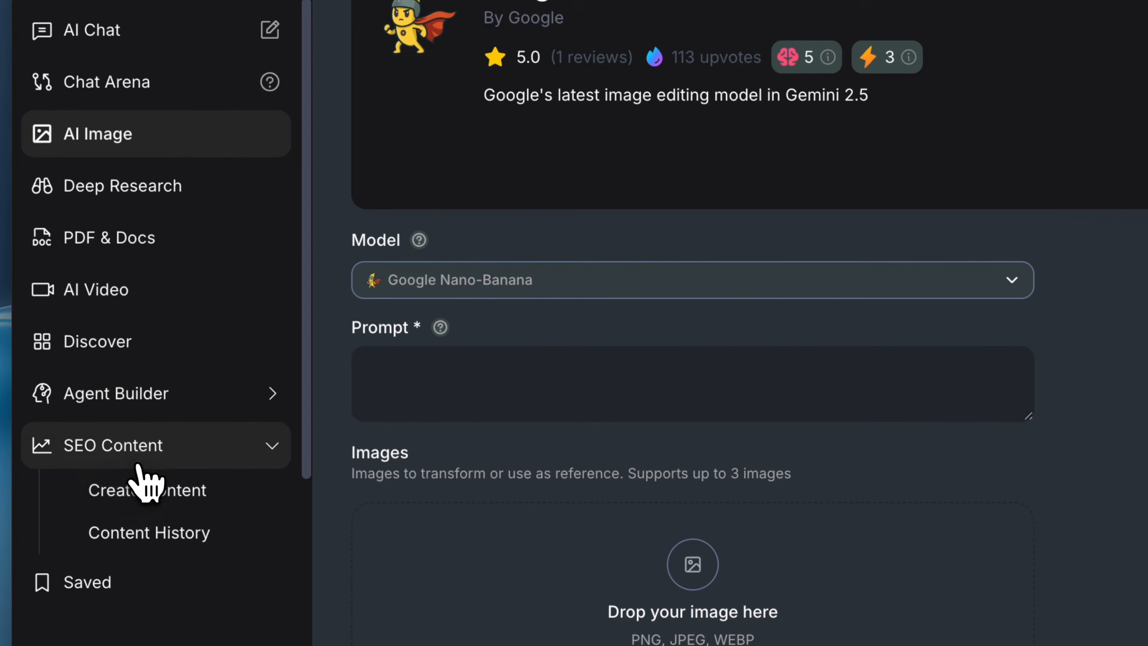
pyautogui.click(144, 490)
pyautogui.scroll(-2, 144, 489)
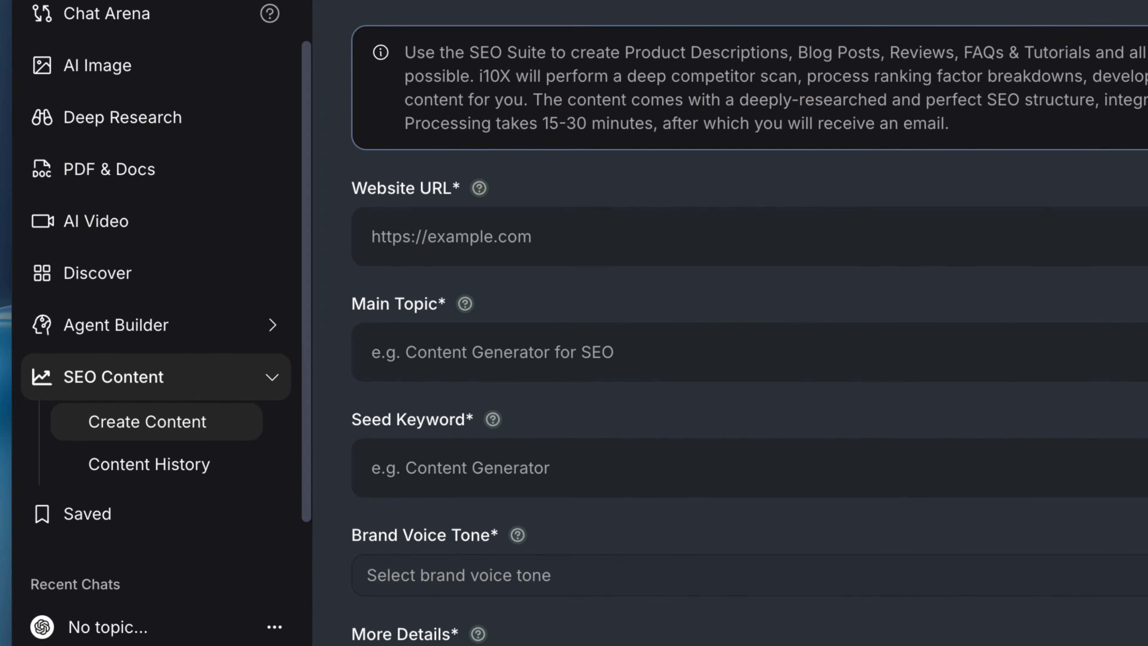
pyautogui.click(107, 278)
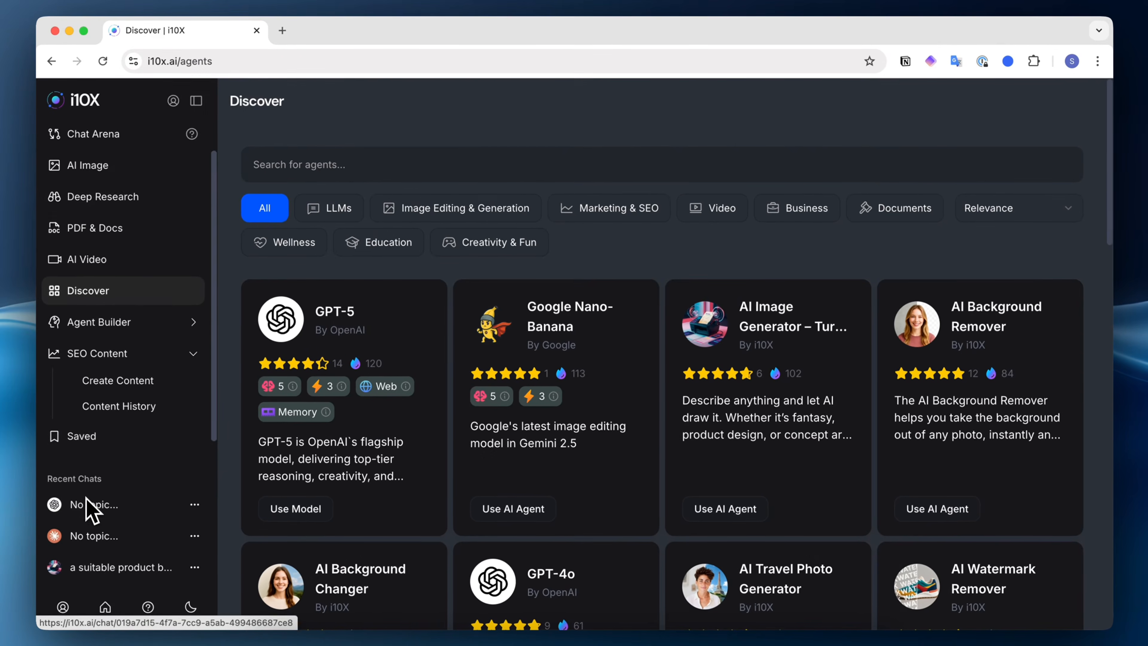
pyautogui.scroll(-3, 96, 502)
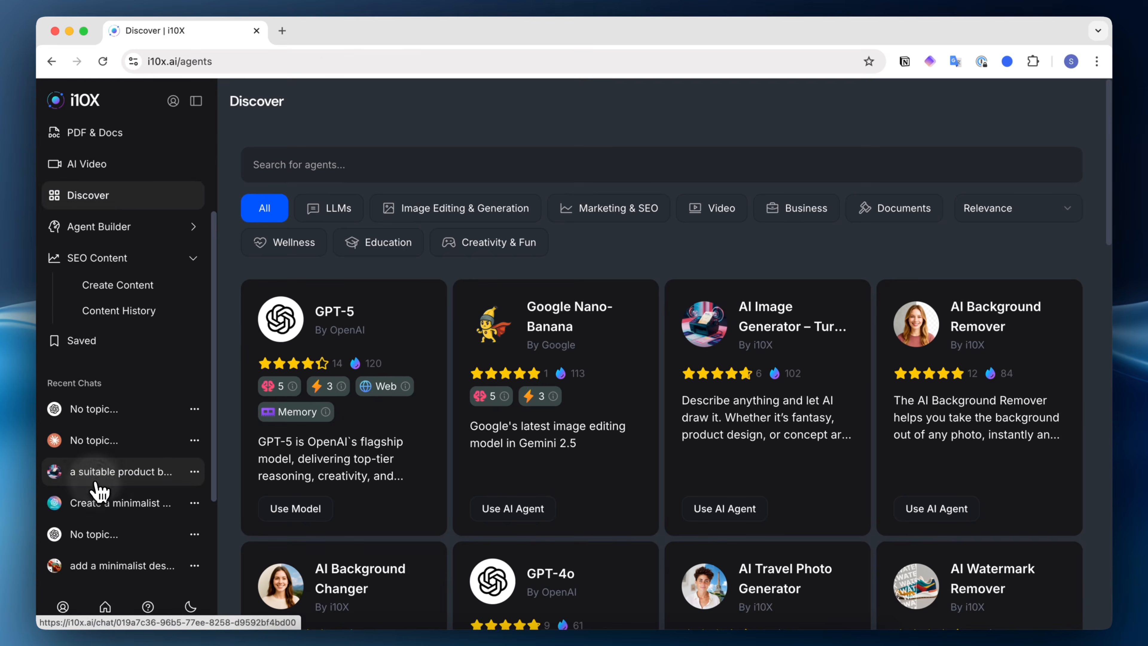
# Open the recent chat about a suitable product background and examine its generated desk image
pyautogui.click(68, 470)
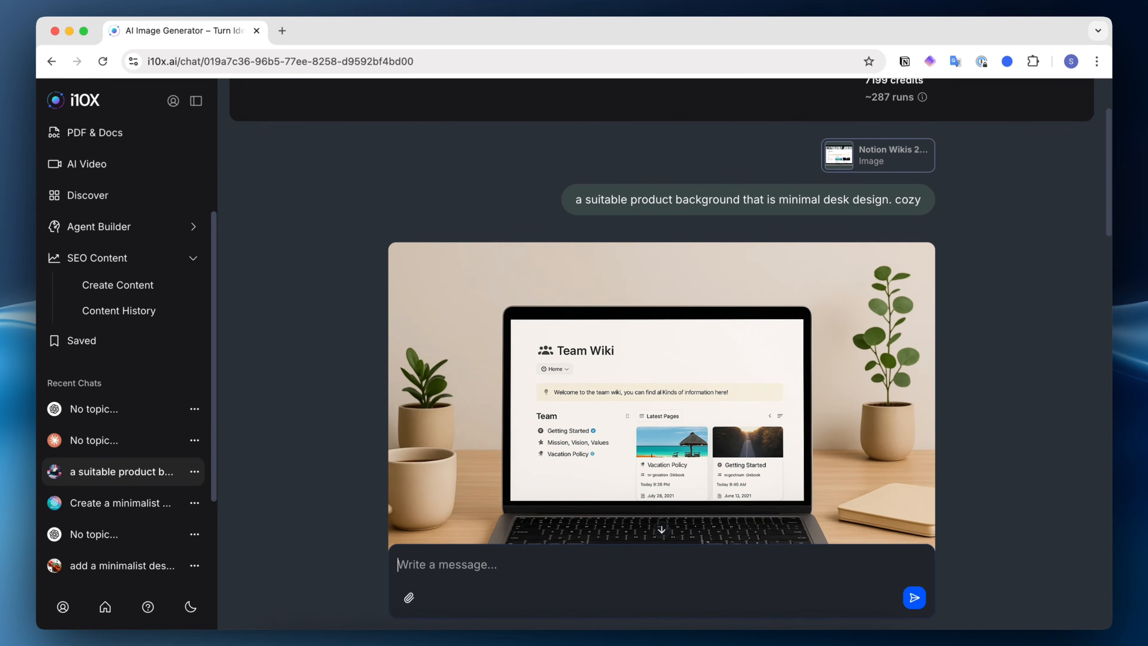
pyautogui.scroll(3, 661, 334)
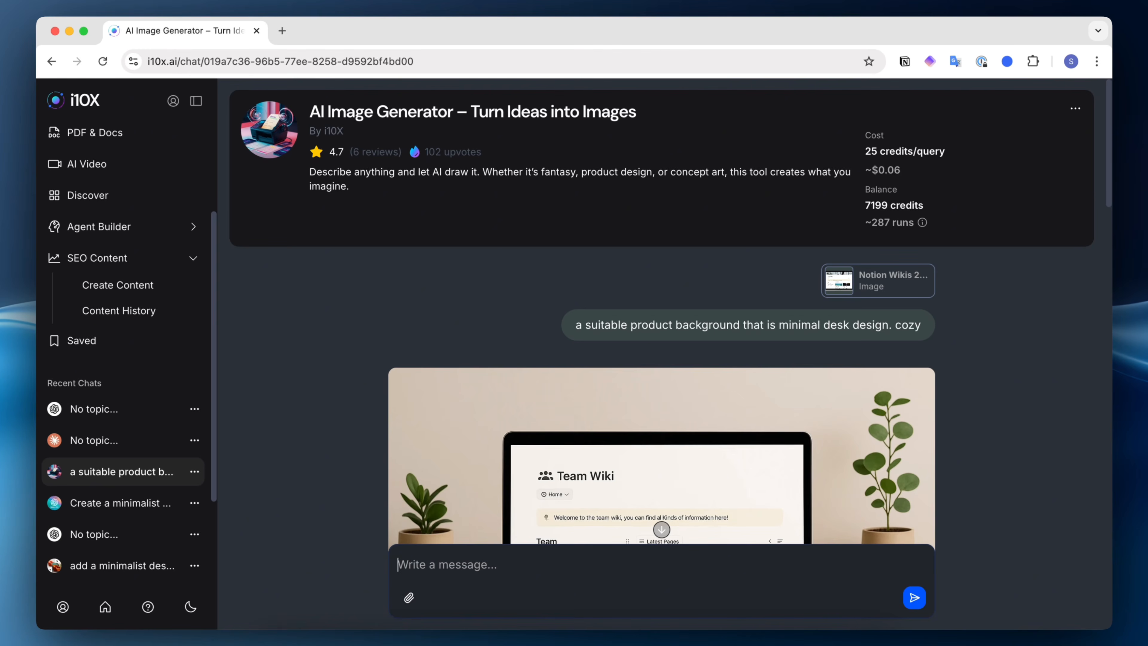
pyautogui.scroll(-5, 389, 352)
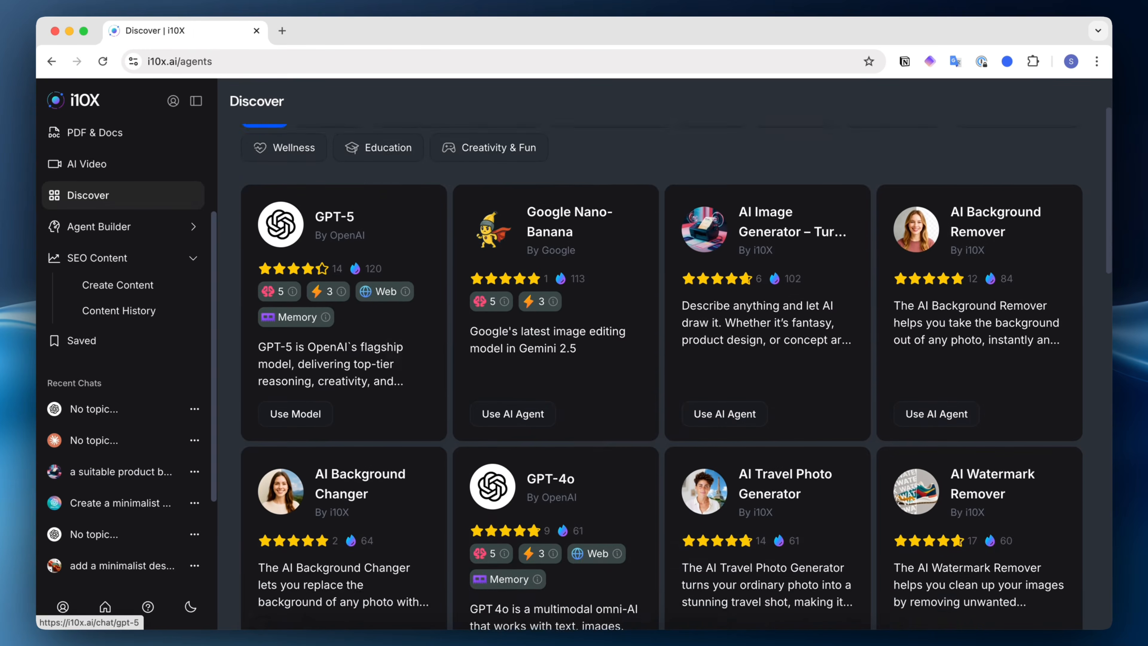
# Ask GPT-5 and Claude 4.5 Sonnet side by side in Chat Arena "How should I choose an AI model?"
pyautogui.scroll(-3, 392, 351)
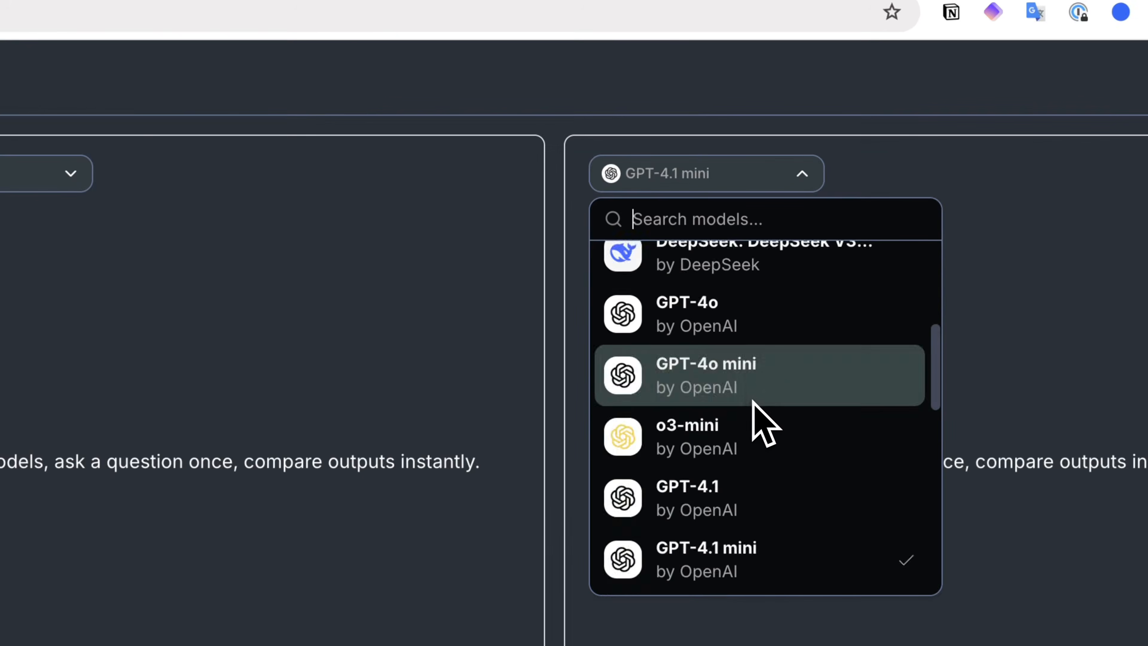
pyautogui.scroll(5, 761, 421)
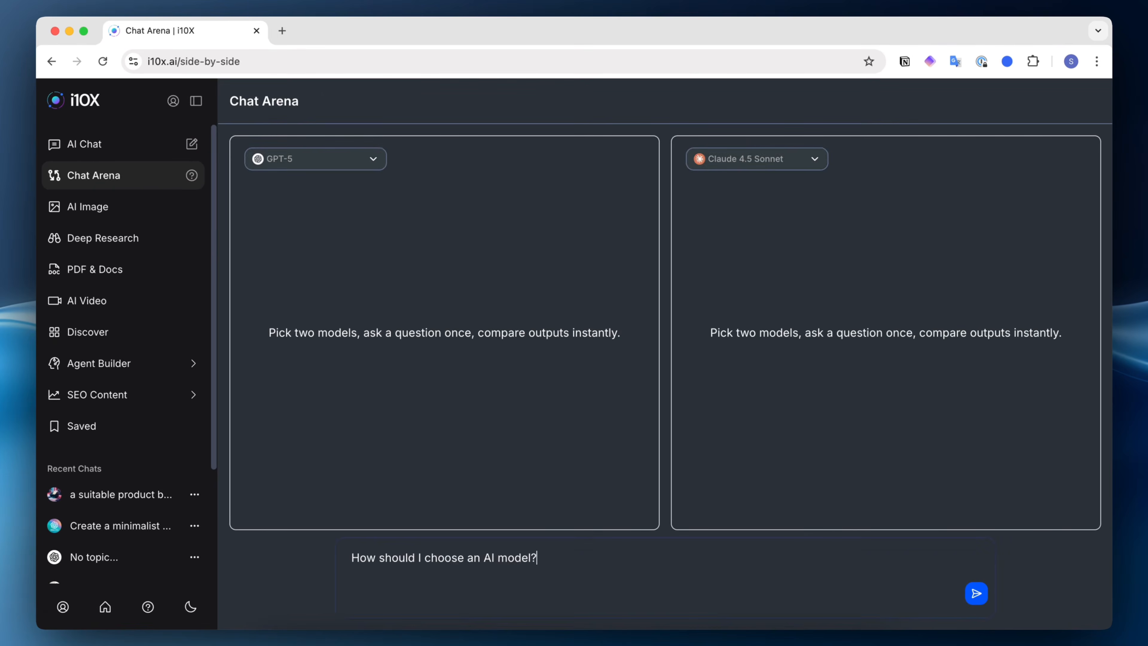
pyautogui.press('Return')
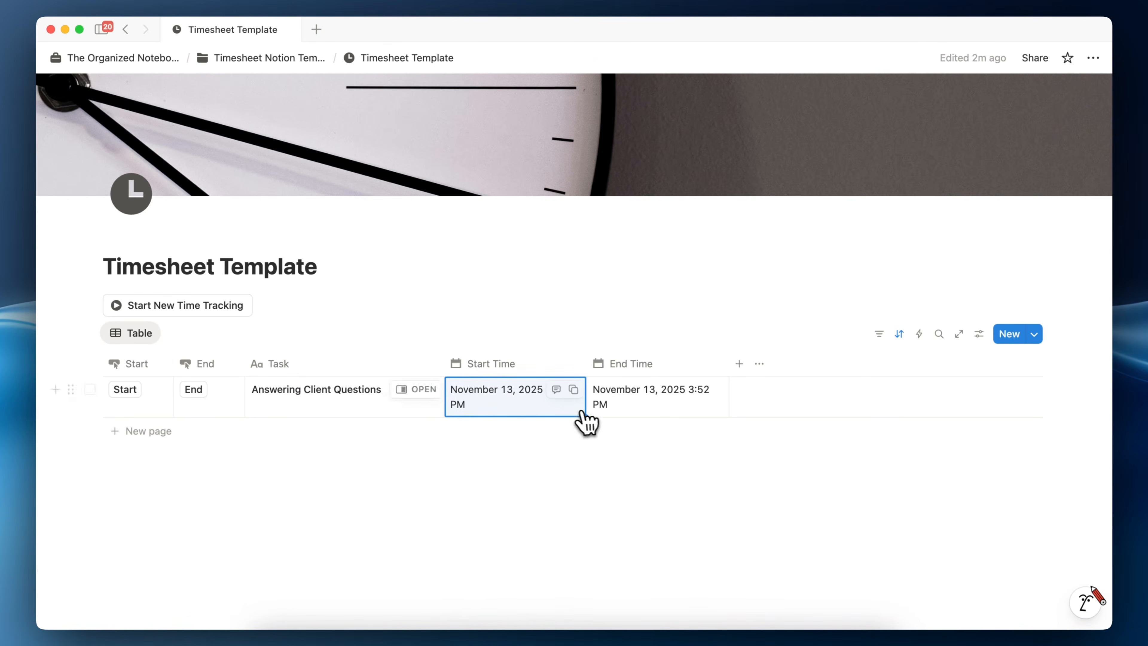
# Set the Answering Client Questions entry's start time to 3:00 PM and its end time to 4:00 PM
pyautogui.click(583, 412)
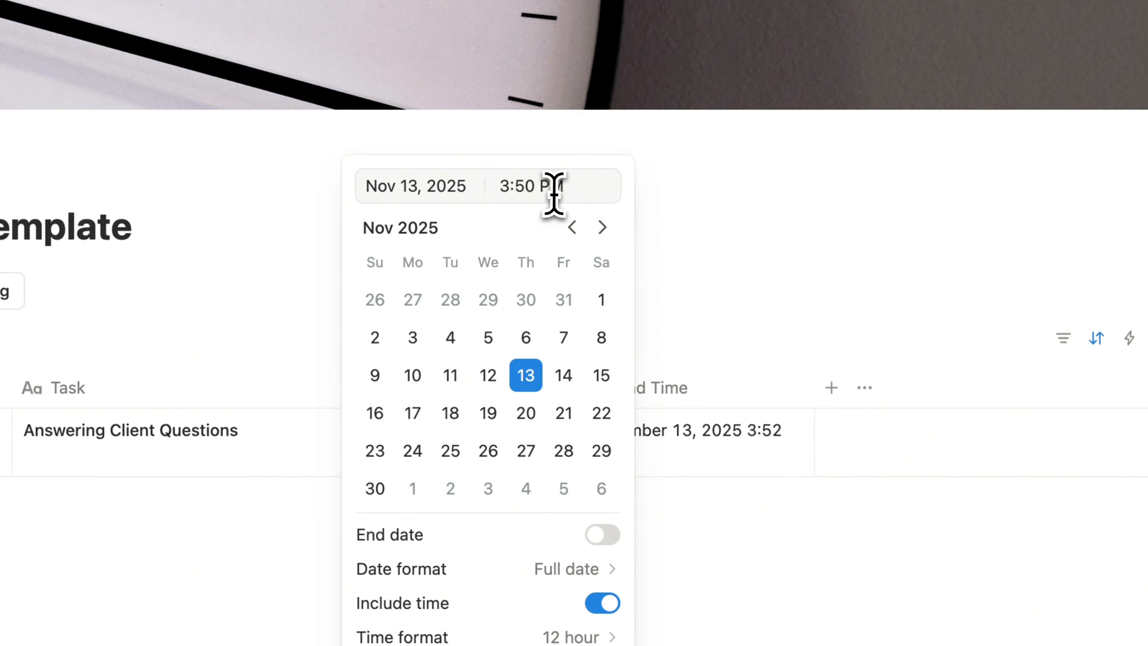
pyautogui.click(553, 192)
pyautogui.press('BackSpace')
pyautogui.write('00')
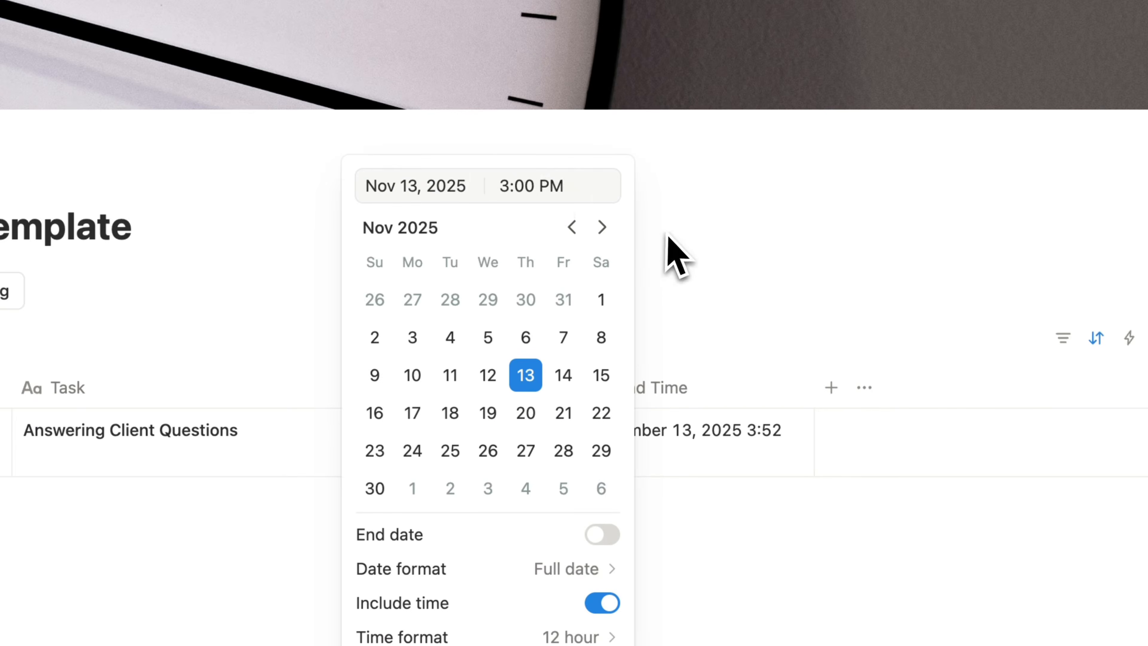
pyautogui.click(678, 256)
pyautogui.click(671, 472)
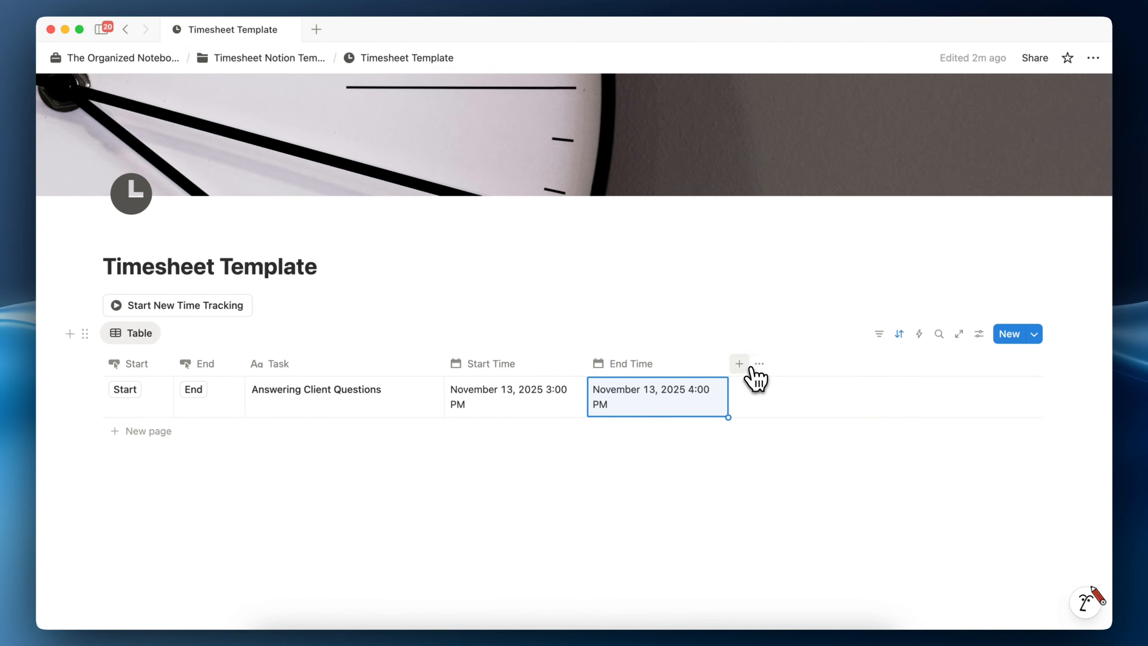
# Add a Formula property to the timesheet table and name it Hours
pyautogui.click(745, 368)
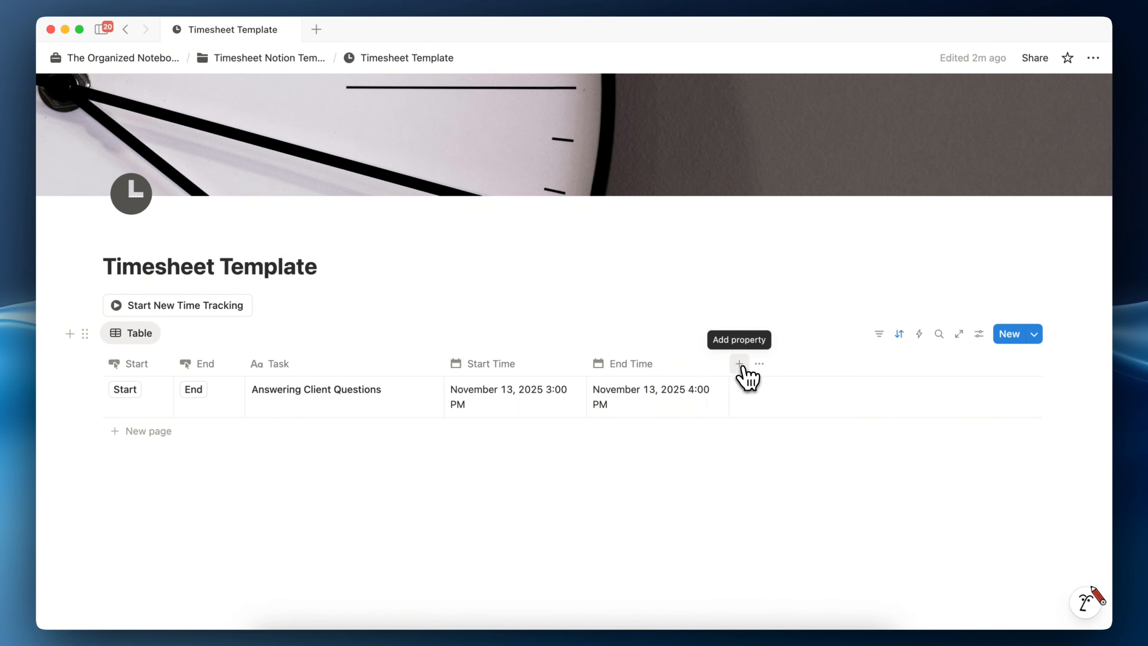
pyautogui.click(742, 366)
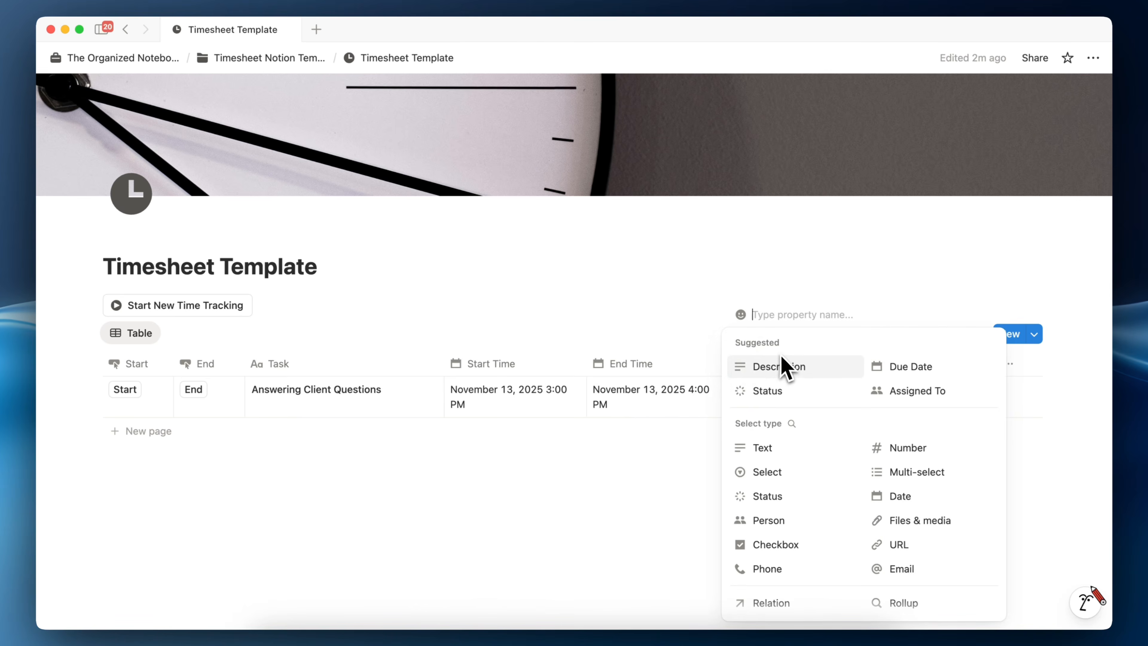
pyautogui.click(790, 424)
pyautogui.write('formu')
pyautogui.press('Return')
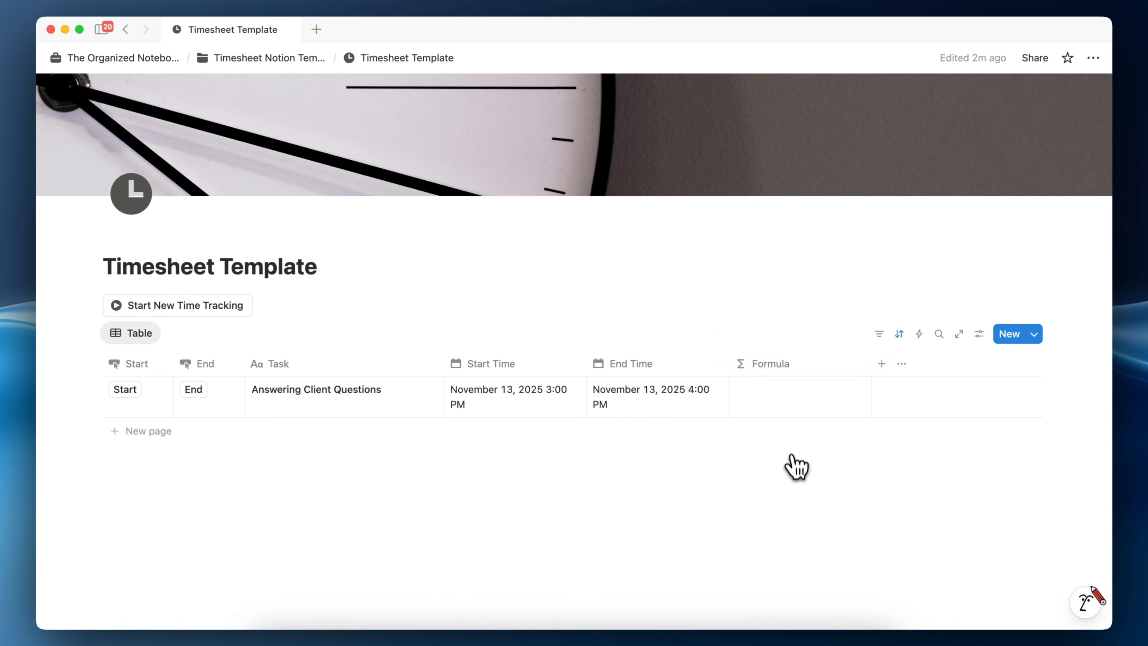
pyautogui.click(789, 372)
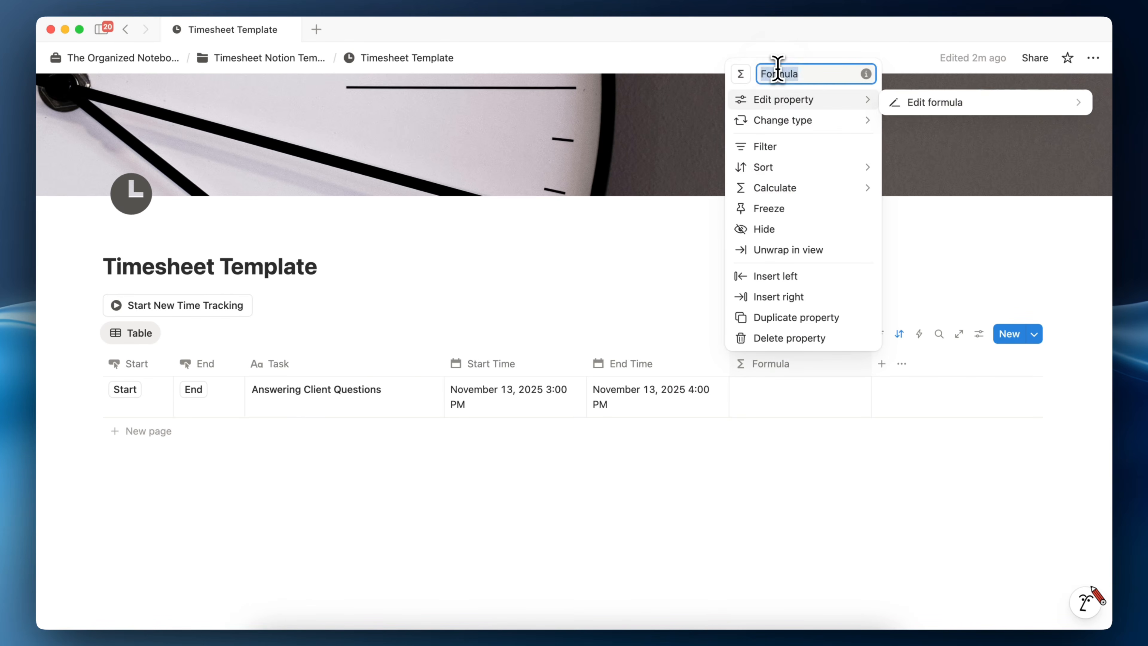
pyautogui.press('BackSpace')
pyautogui.write('Hours')
pyautogui.press('Return')
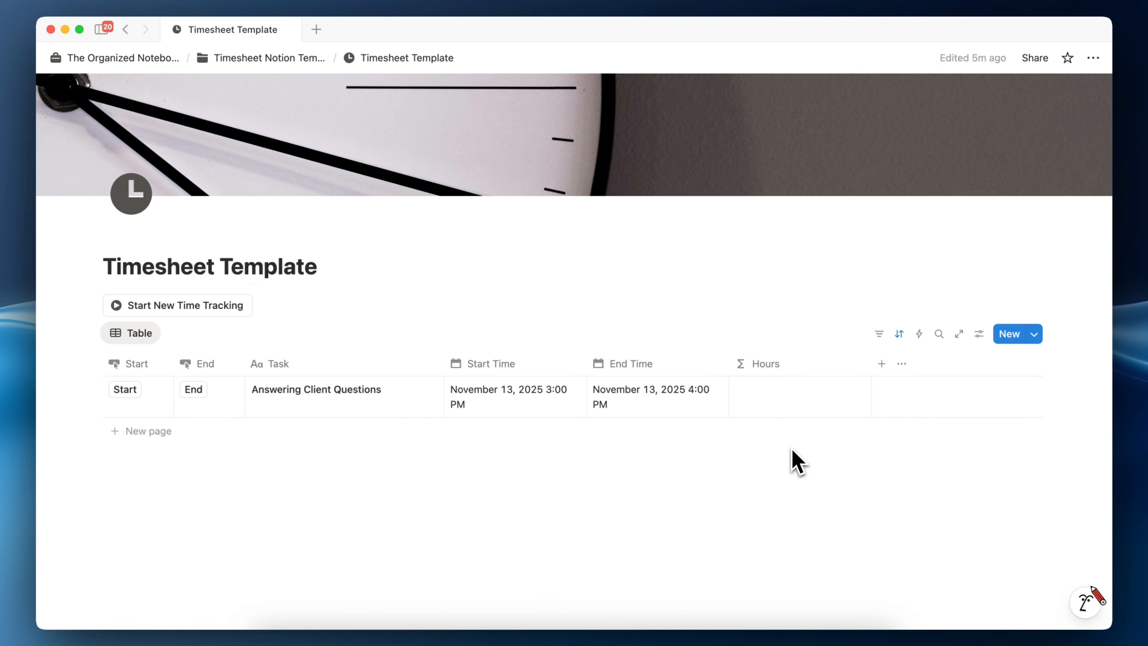
# Write the Hours formula as dateBetween(End Time, Start Time, "minutes")
pyautogui.click(789, 407)
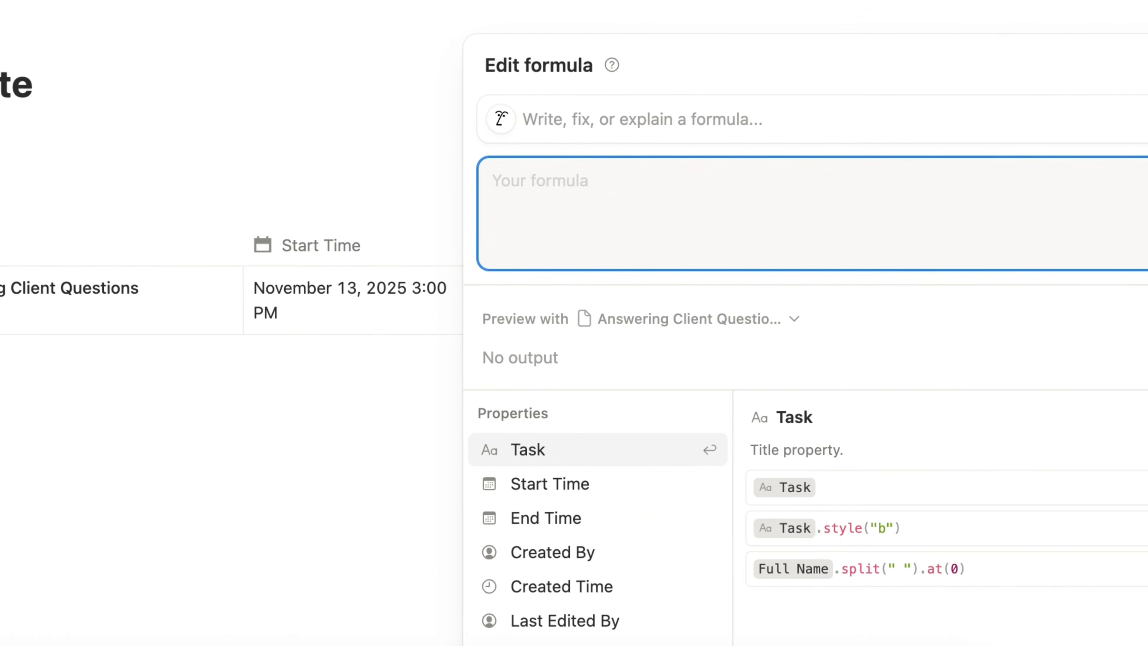
pyautogui.write('date')
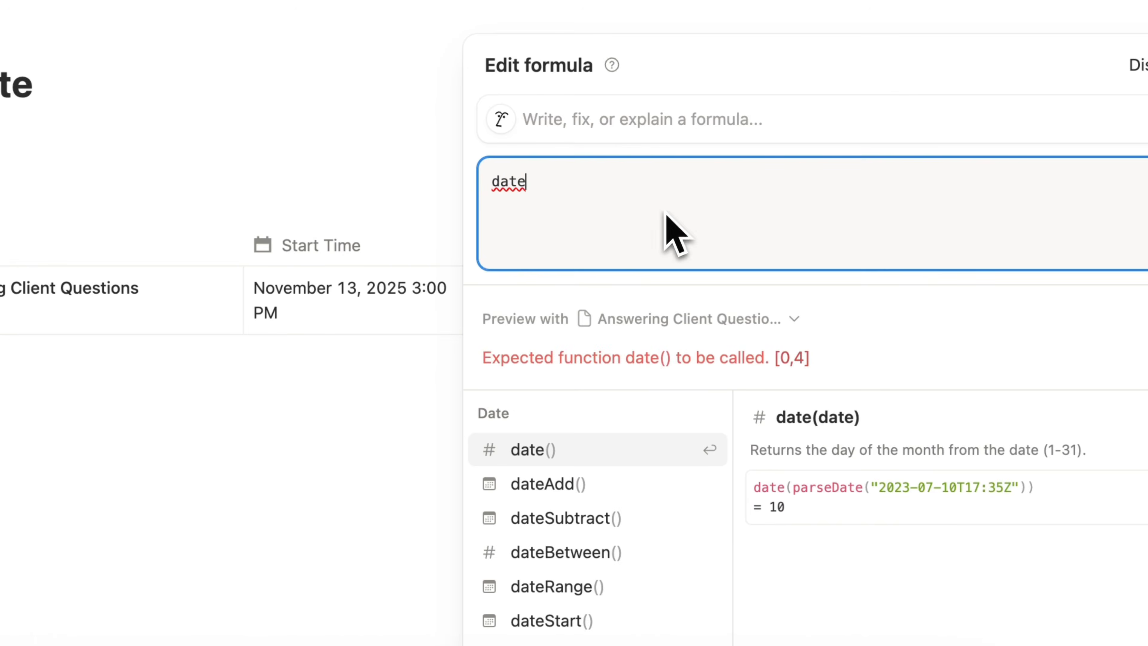
pyautogui.click(606, 550)
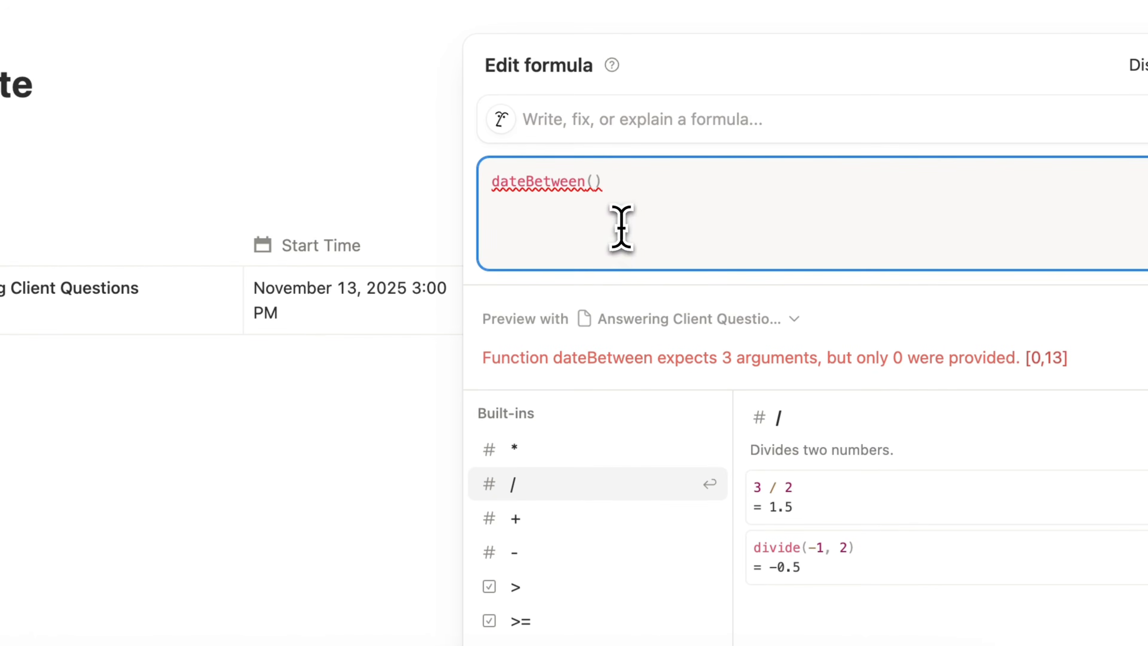
pyautogui.click(593, 181)
pyautogui.write('end')
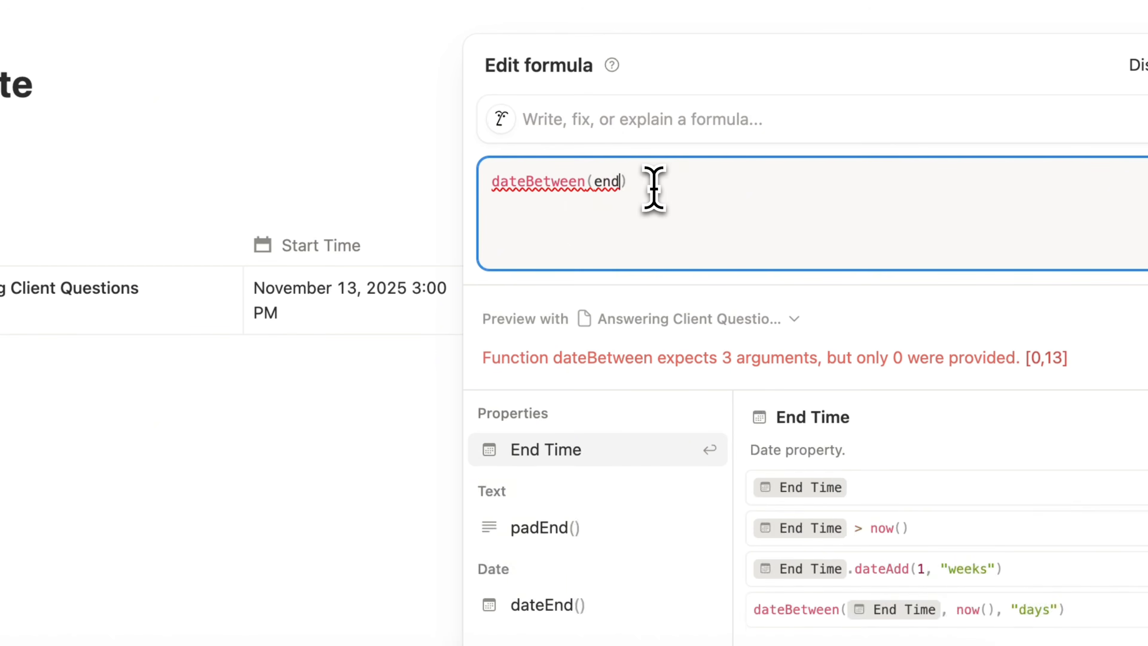
pyautogui.click(571, 448)
pyautogui.write(',')
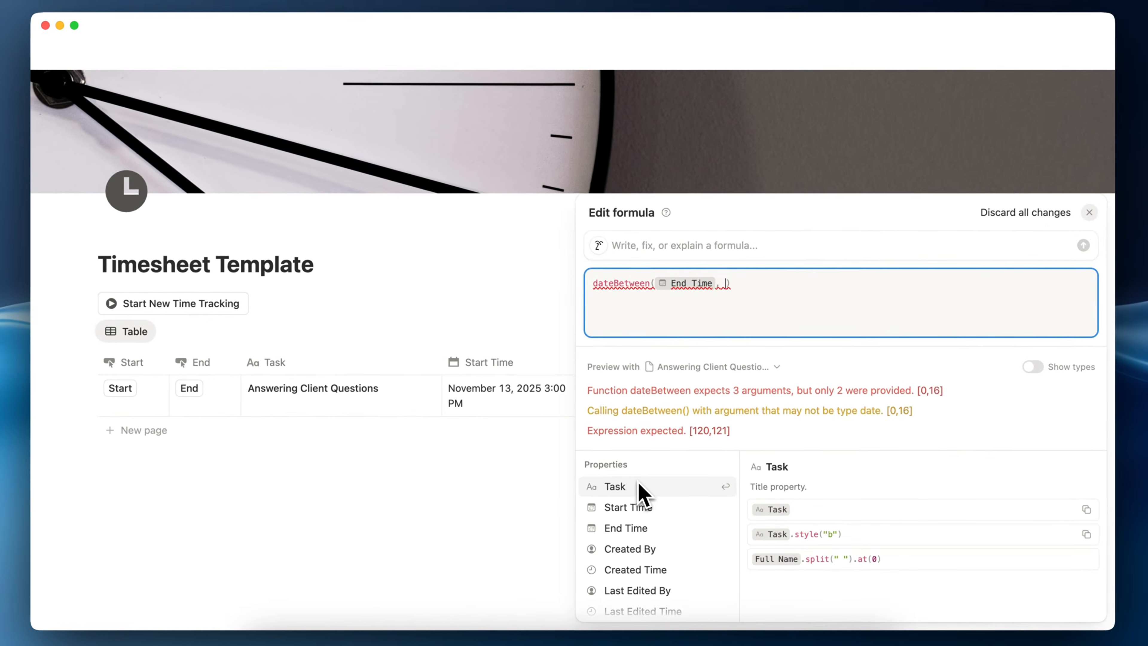
pyautogui.click(641, 505)
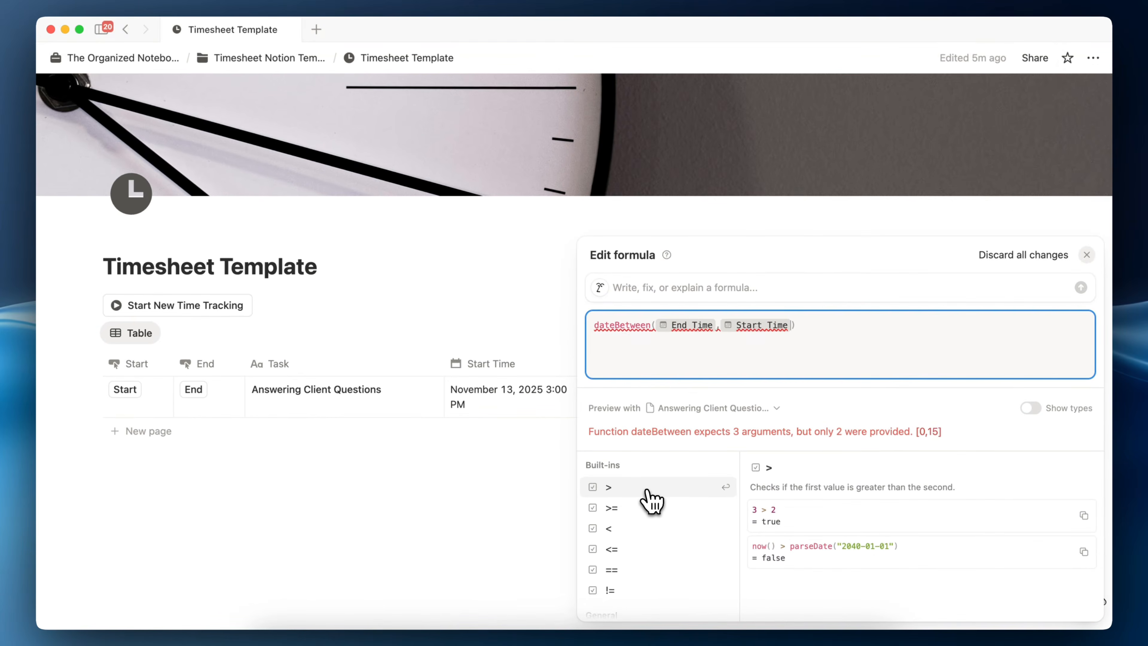
pyautogui.write(',"')
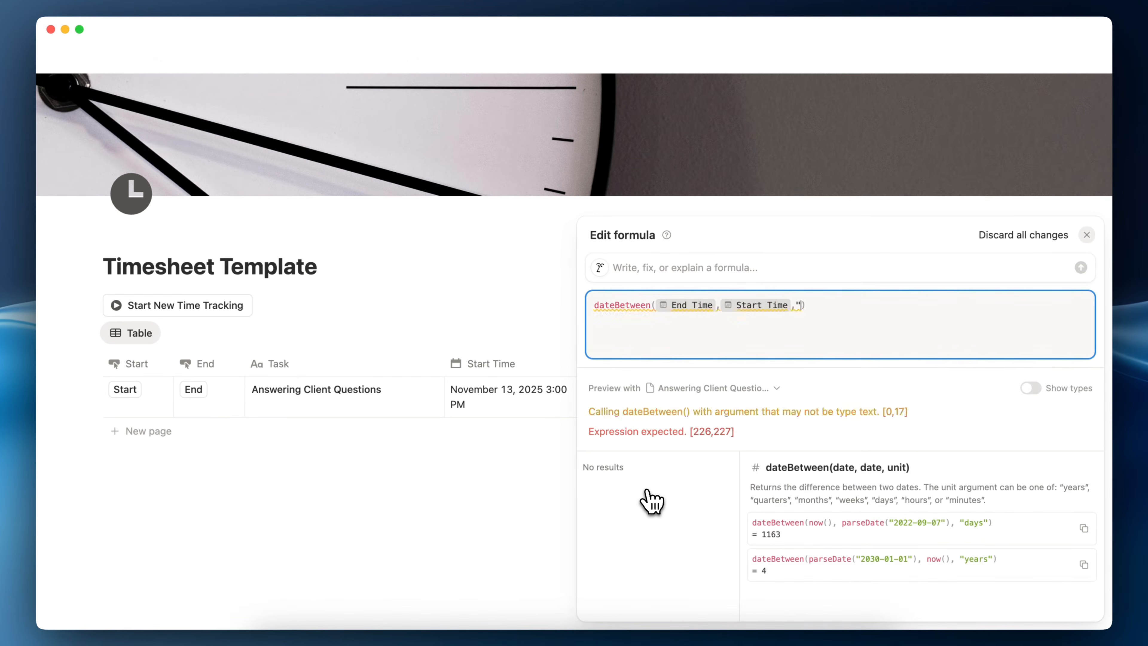
pyautogui.write('minutes")')
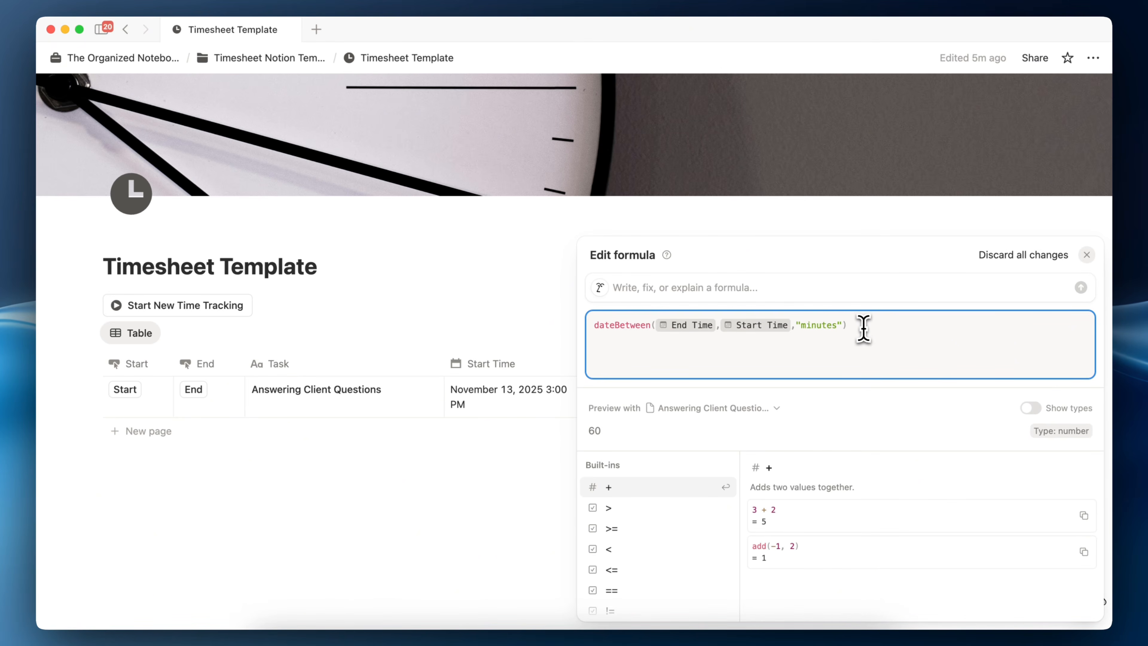
# Divide the Hours formula by 60 to convert minutes to hours, and close the formula editor
pyautogui.write('/60')
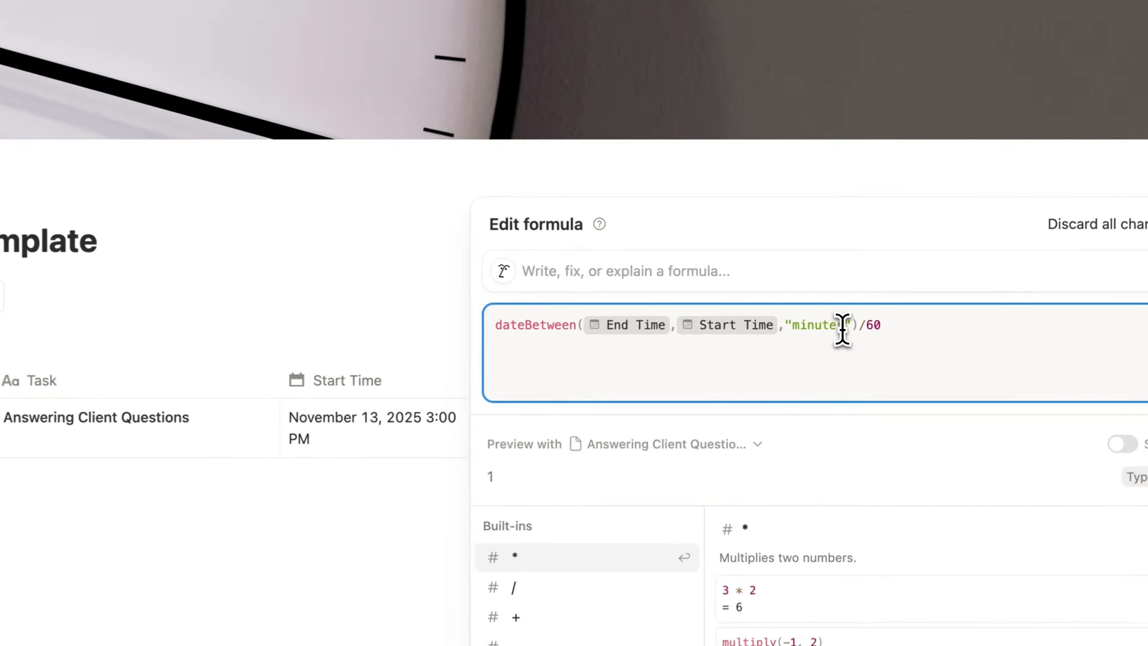
pyautogui.click(835, 328)
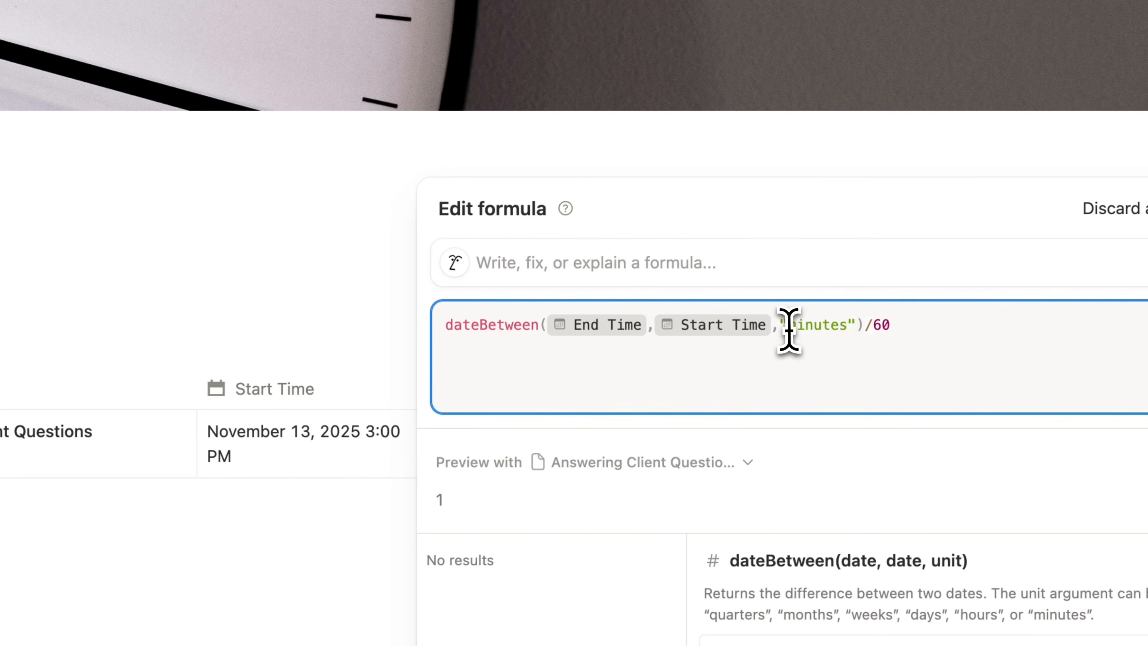
pyautogui.click(897, 325)
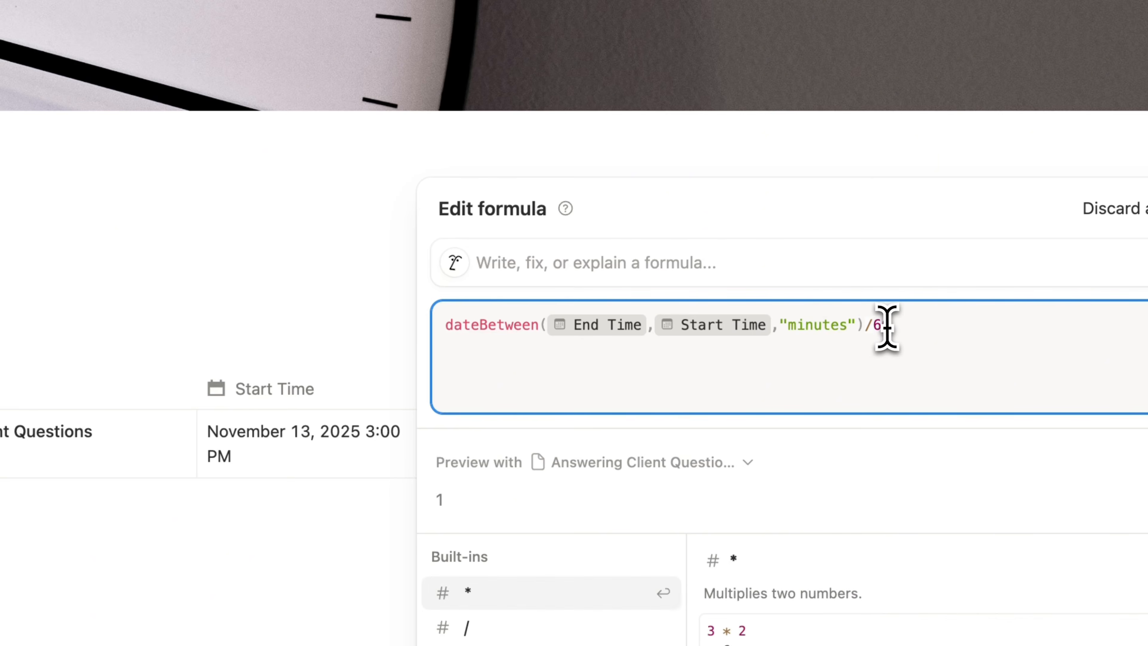
pyautogui.click(361, 348)
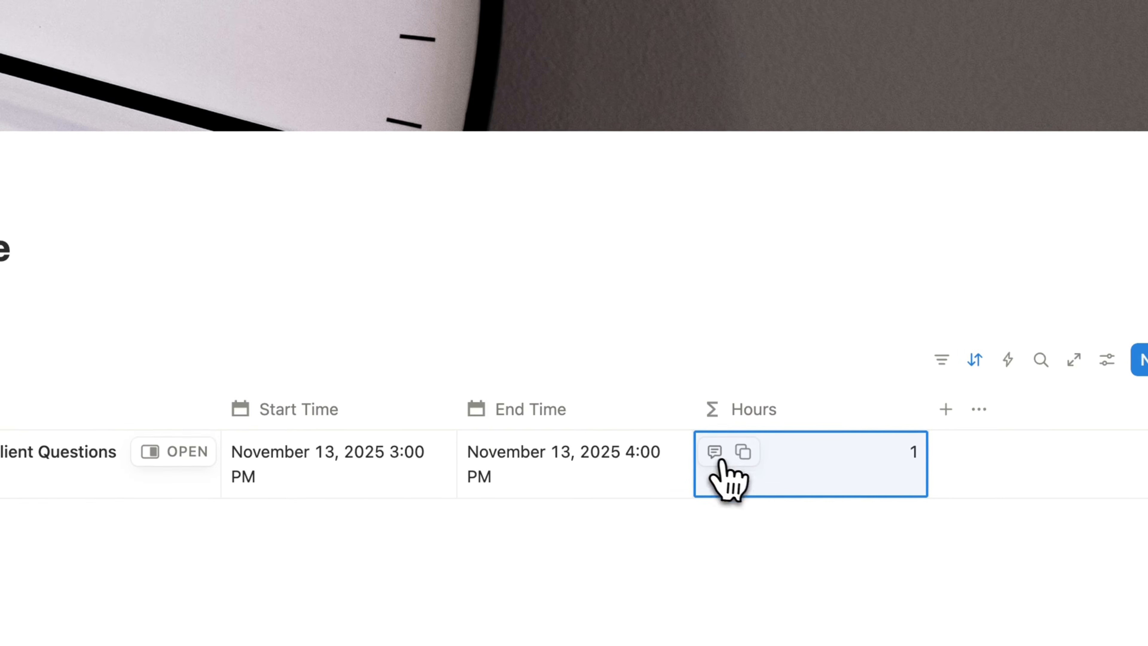
# Change the Answering Client Questions entry's end time to 4:30 PM
pyautogui.click(611, 477)
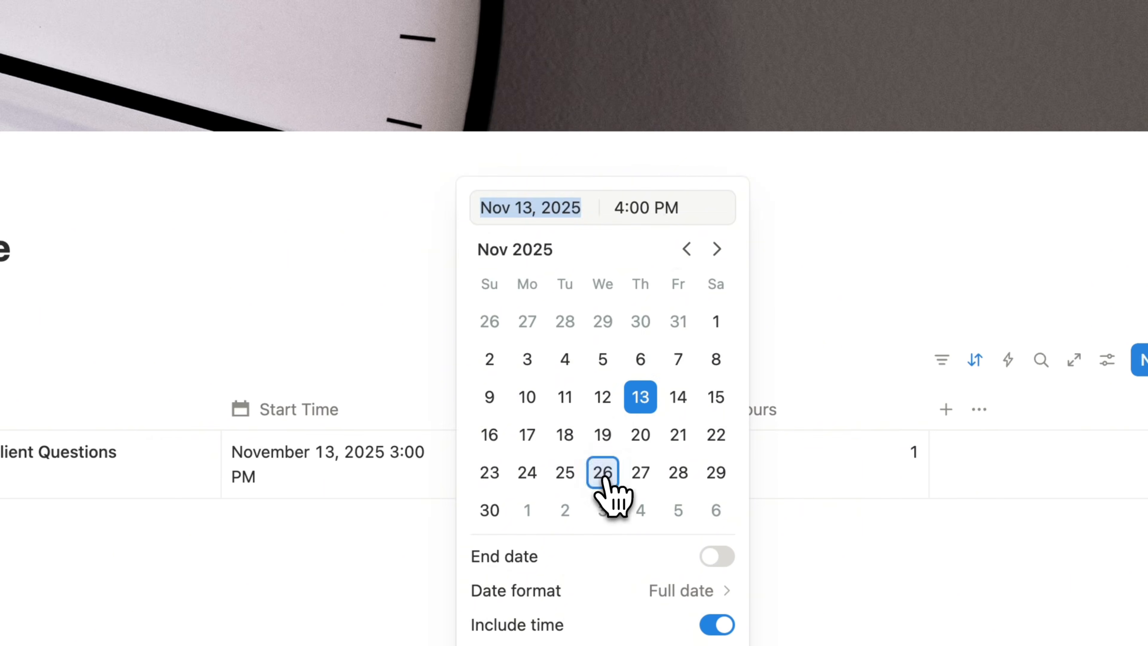
pyautogui.click(647, 208)
pyautogui.write('30')
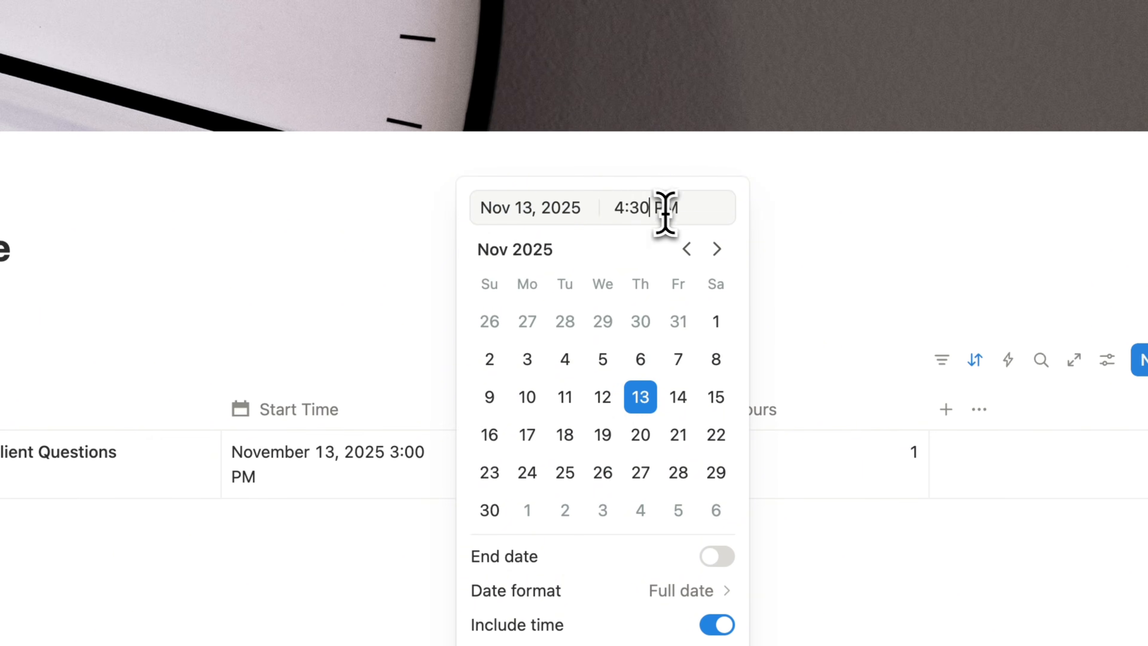
pyautogui.press('Return')
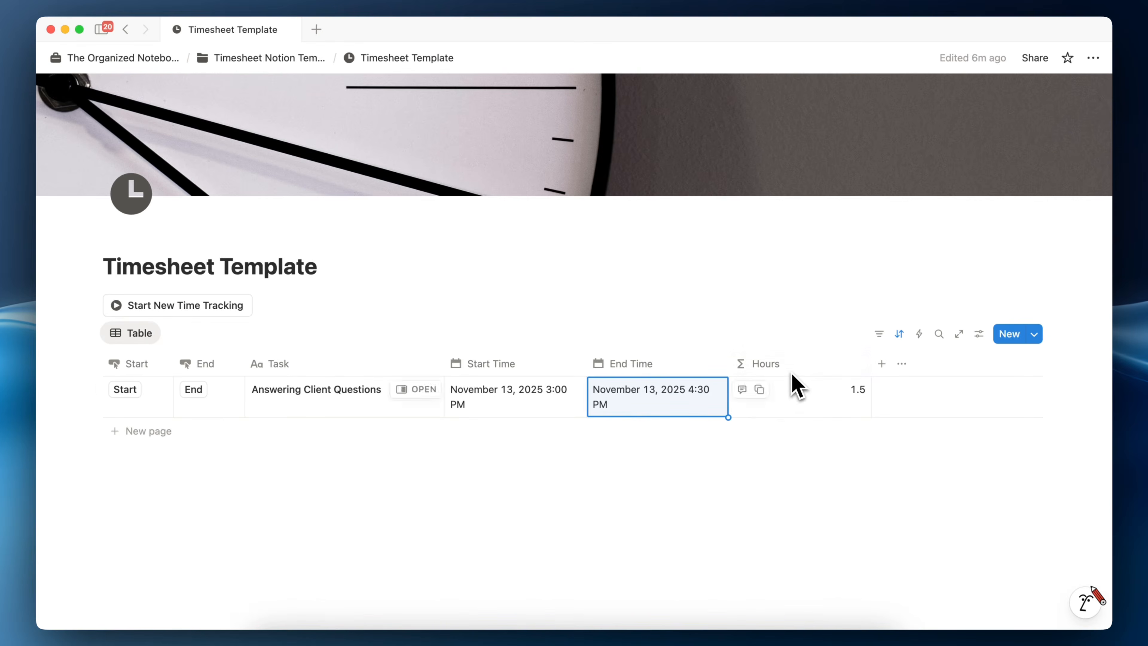
# Add a Sum calculation beneath the Hours column
pyautogui.click(774, 364)
pyautogui.moveTo(790, 348)
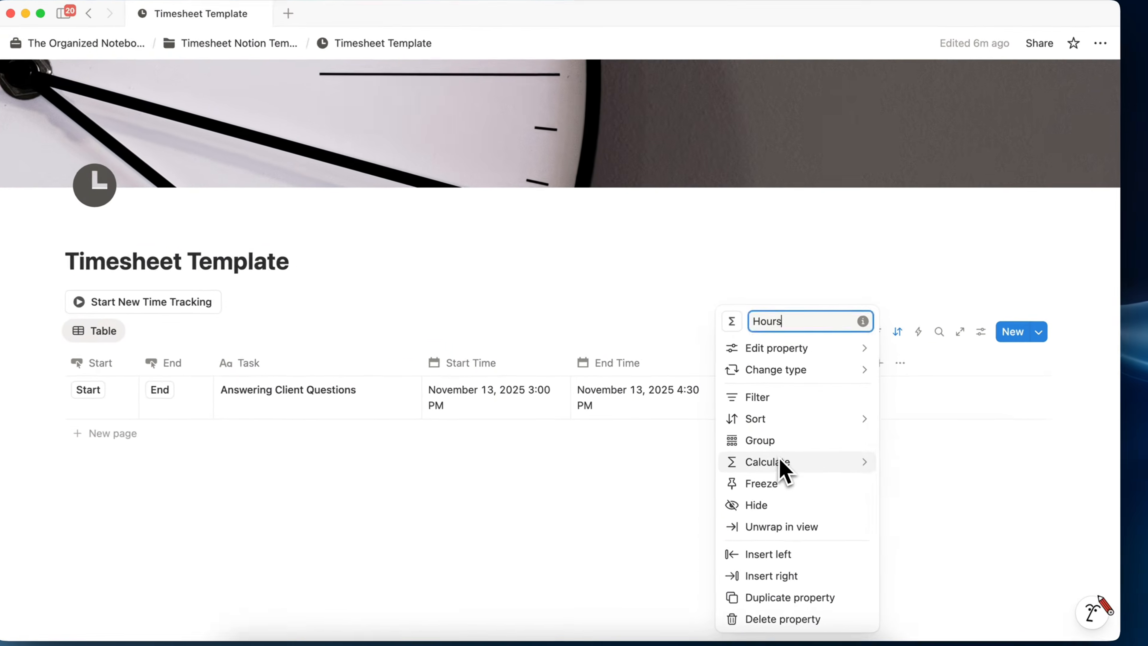
pyautogui.moveTo(780, 461)
pyautogui.moveTo(939, 495)
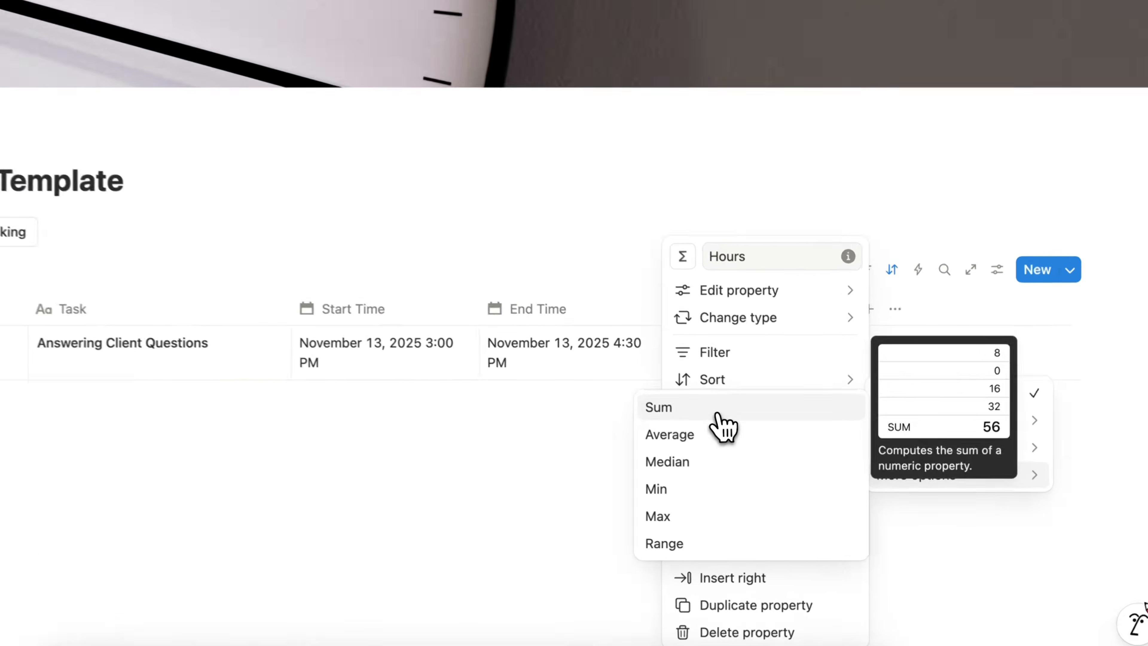
pyautogui.click(722, 438)
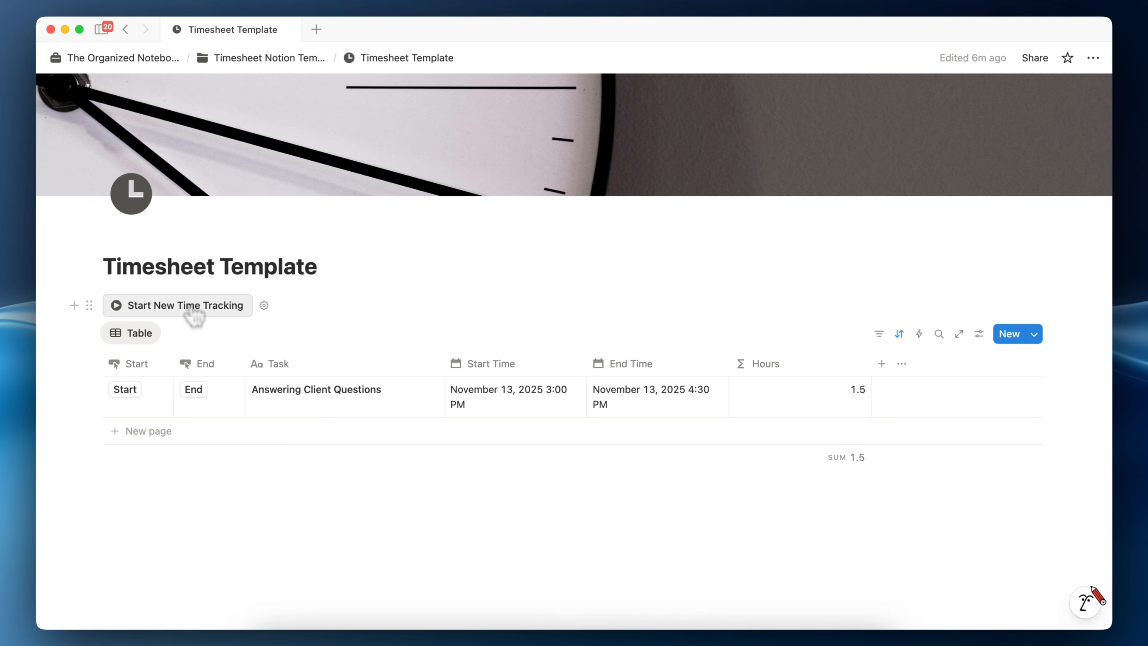
# Create an entry with Start New Time Tracking and name its task "Working on Template Build"
pyautogui.click(191, 307)
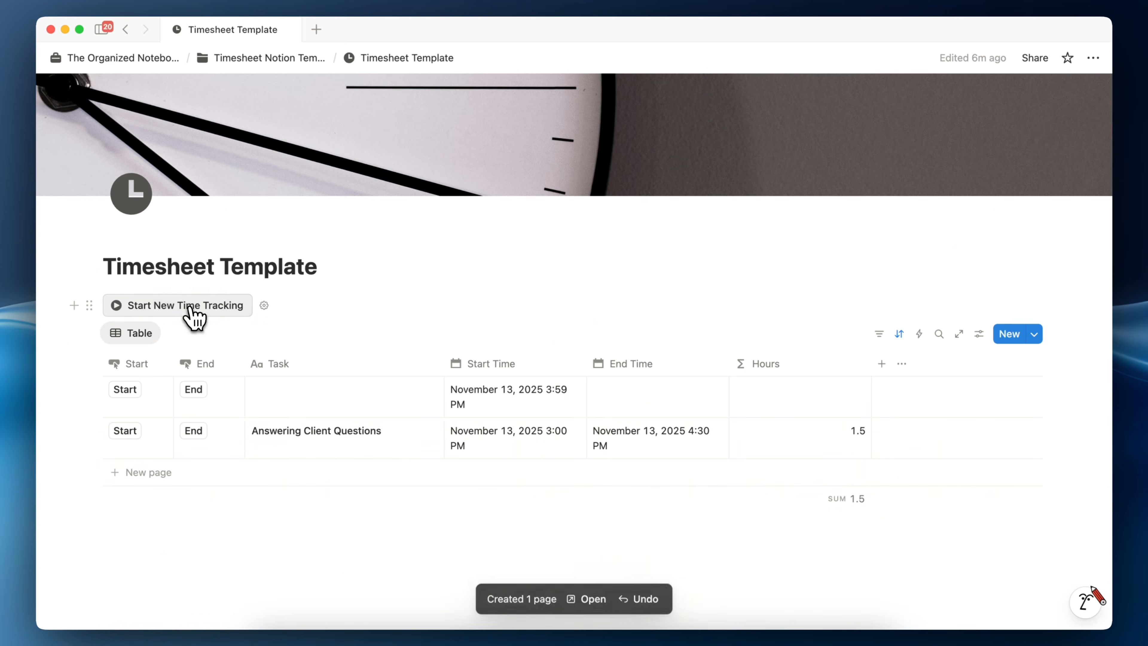
pyautogui.click(304, 407)
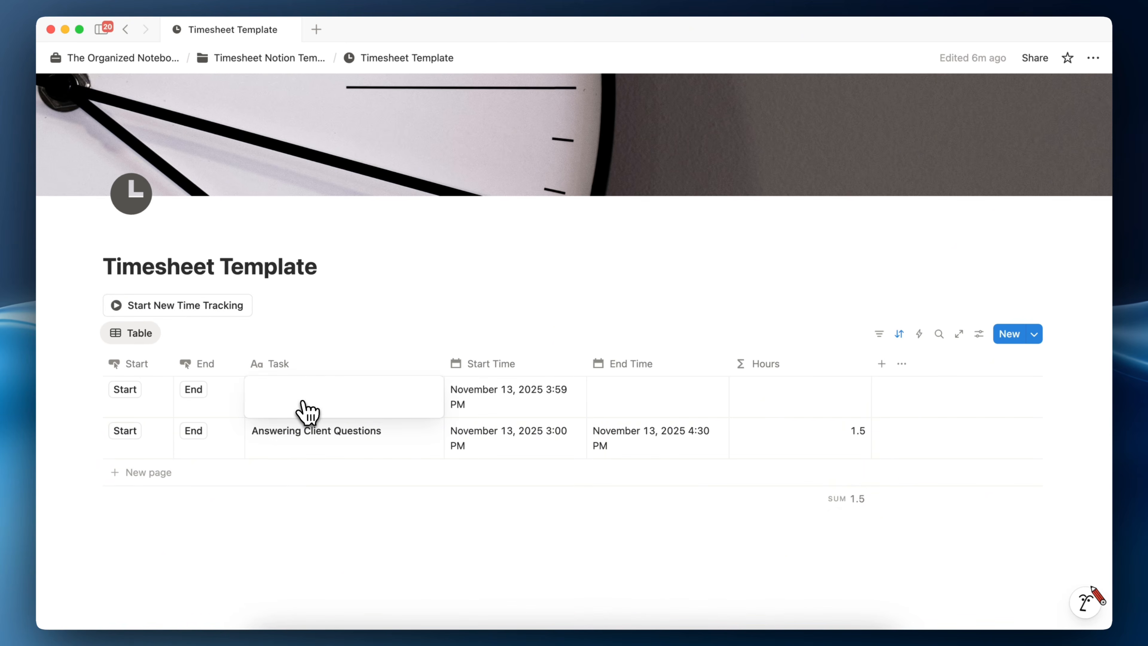
pyautogui.write('Working on Templat')
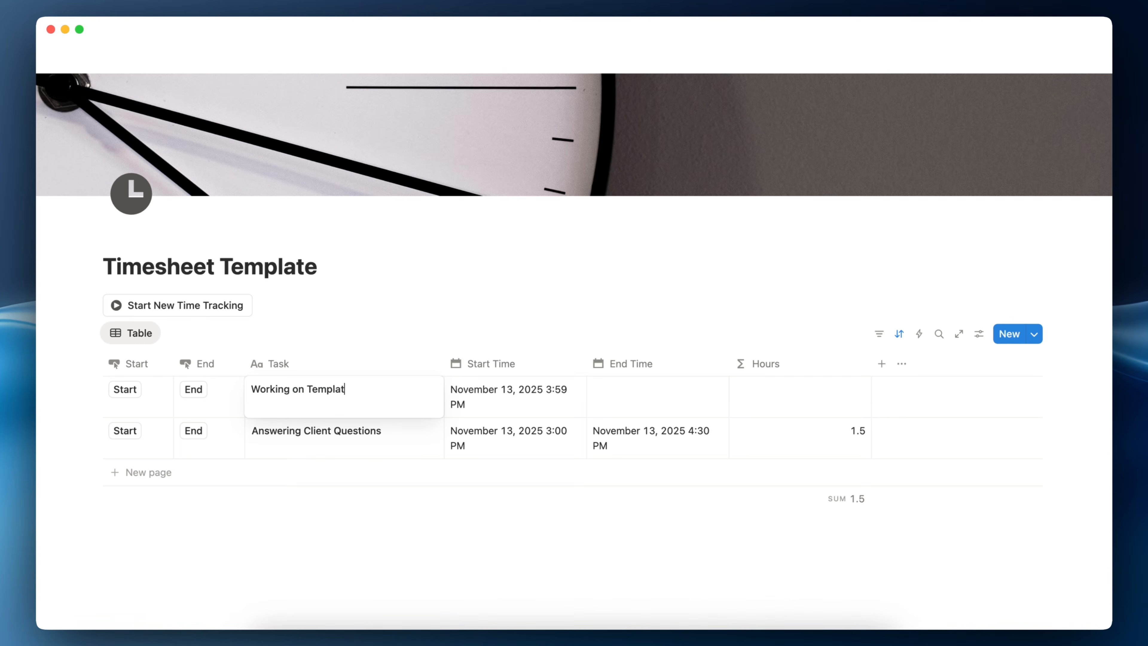
pyautogui.write('e Build')
pyautogui.press('Escape')
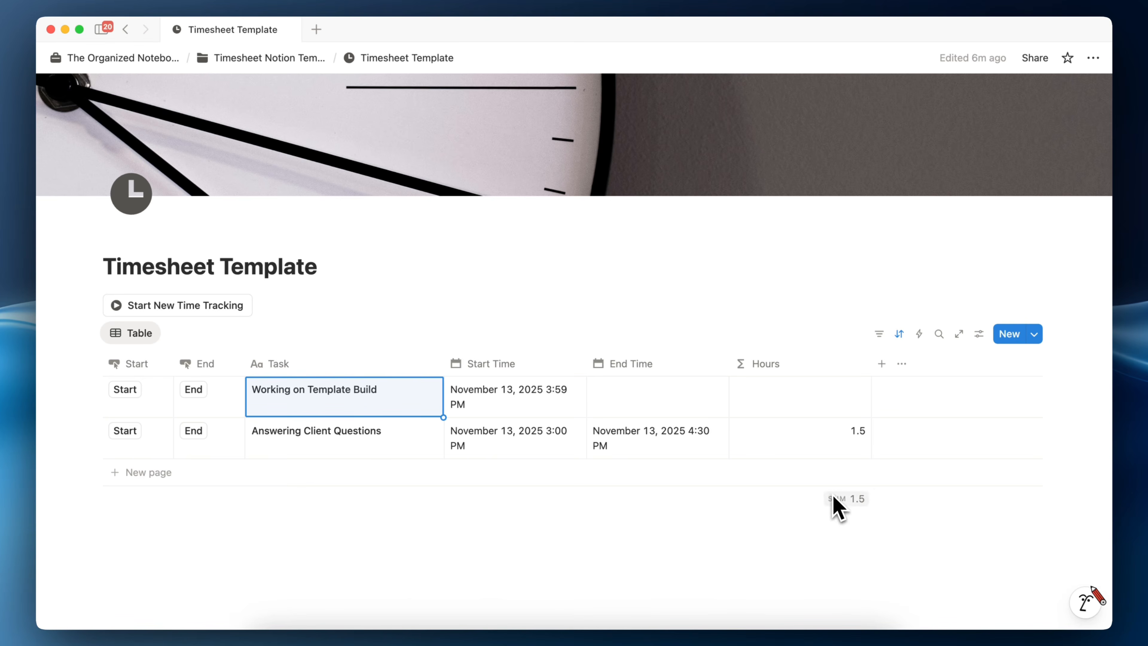
# Set the Working on Template Build entry's start time to 3:30 PM and record its end time with the row's End action
pyautogui.click(513, 412)
pyautogui.click(559, 241)
pyautogui.press('BackSpace')
pyautogui.press('BackSpace')
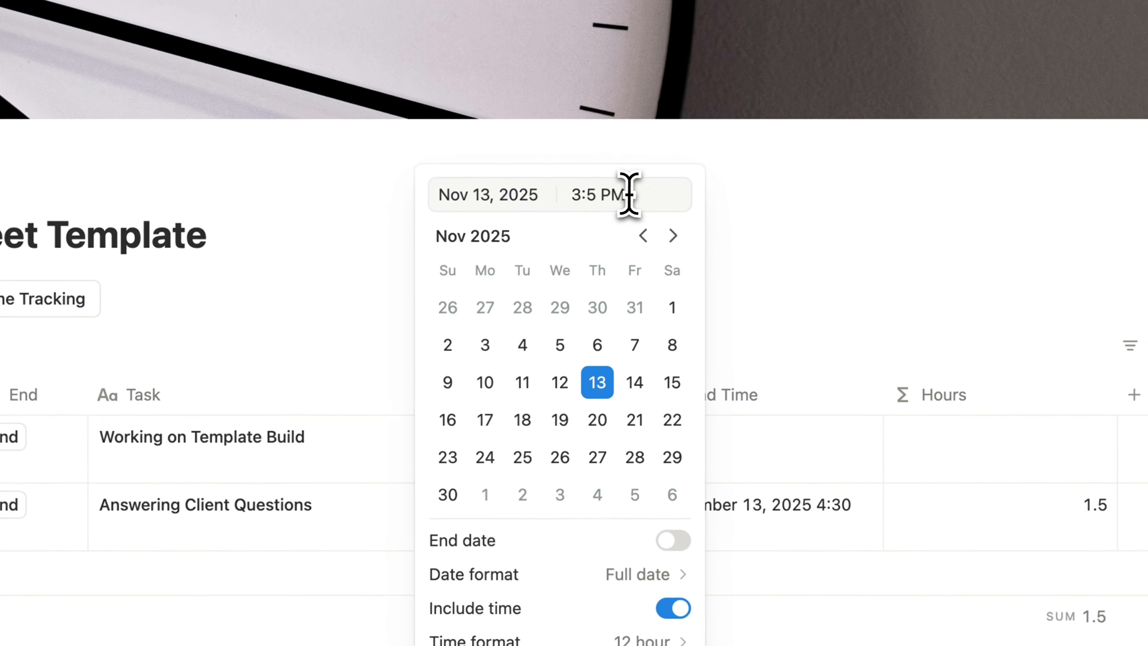
pyautogui.write('30')
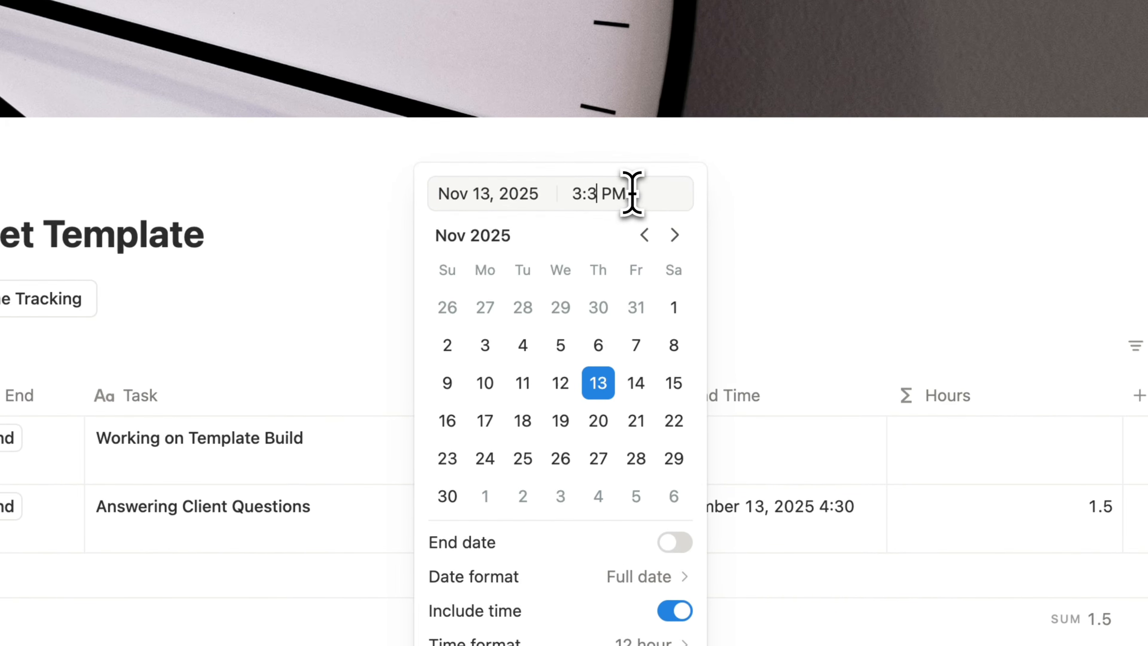
pyautogui.click(815, 236)
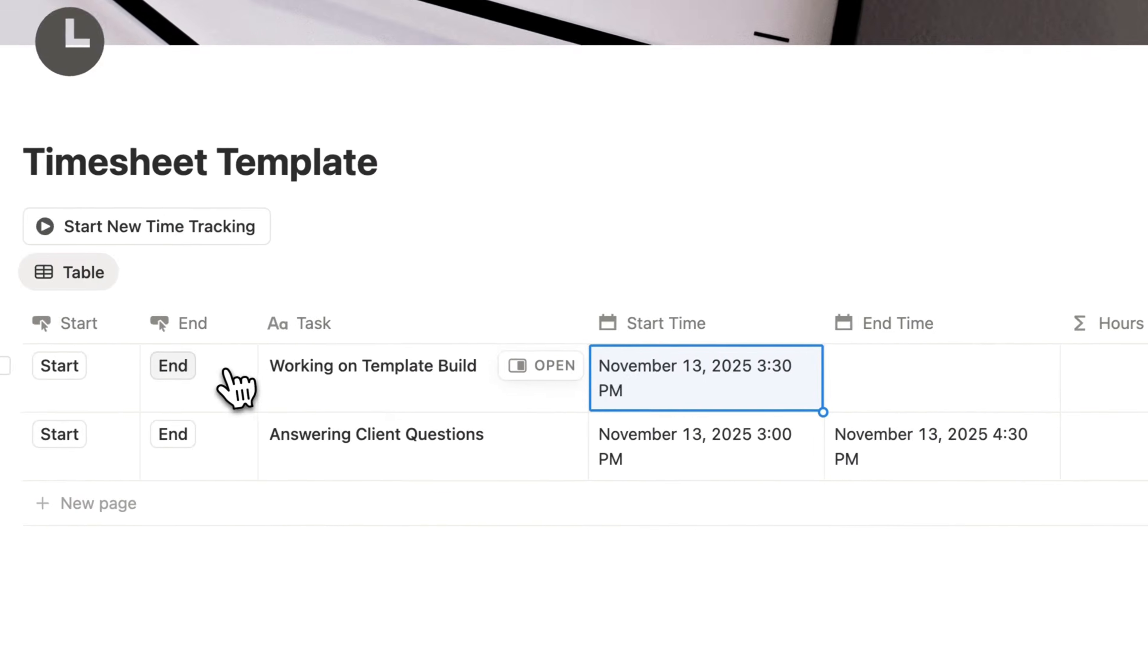
pyautogui.click(181, 367)
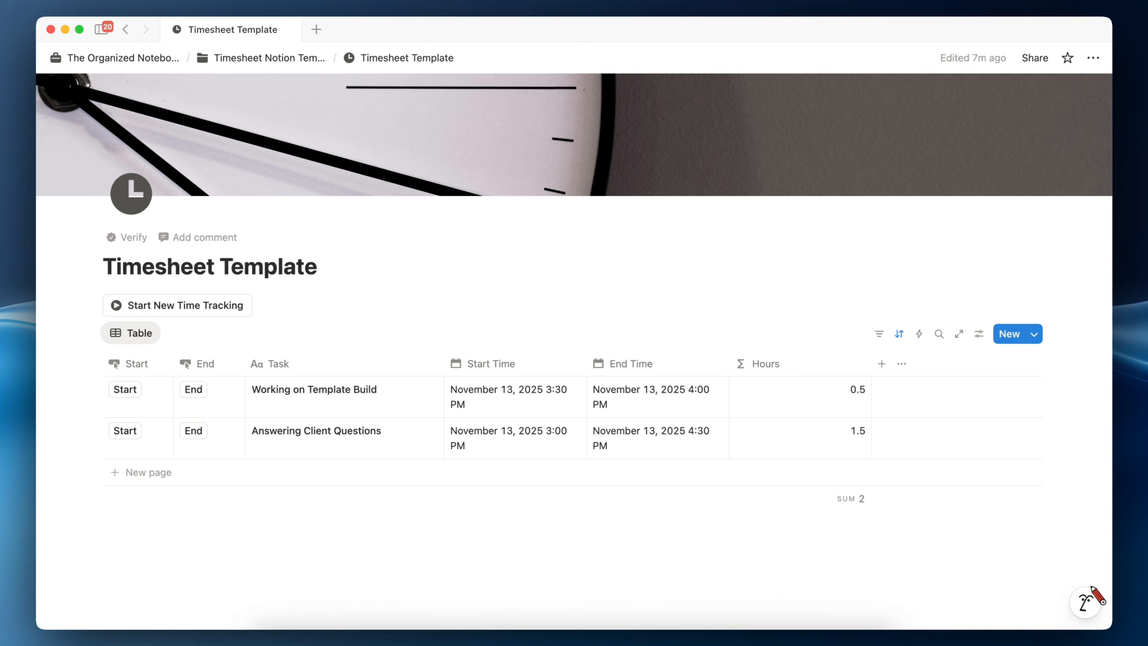
# Add a Select property and tag Working on Template Build as "Building" and Answering Client Questions as "Admin"
pyautogui.click(881, 363)
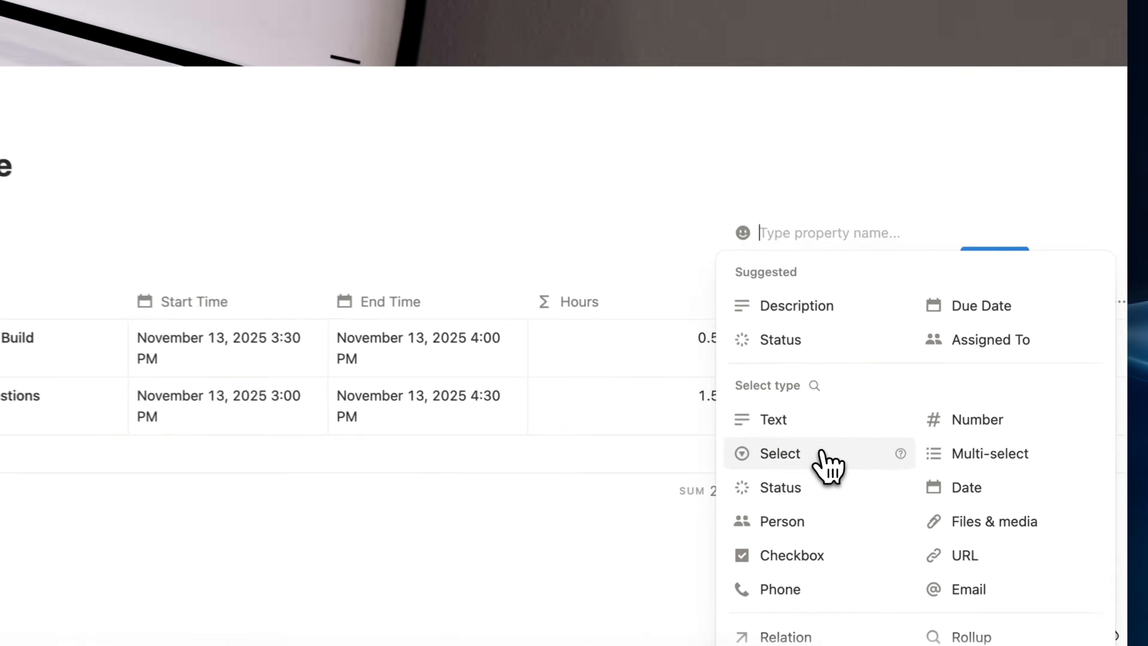
pyautogui.click(888, 472)
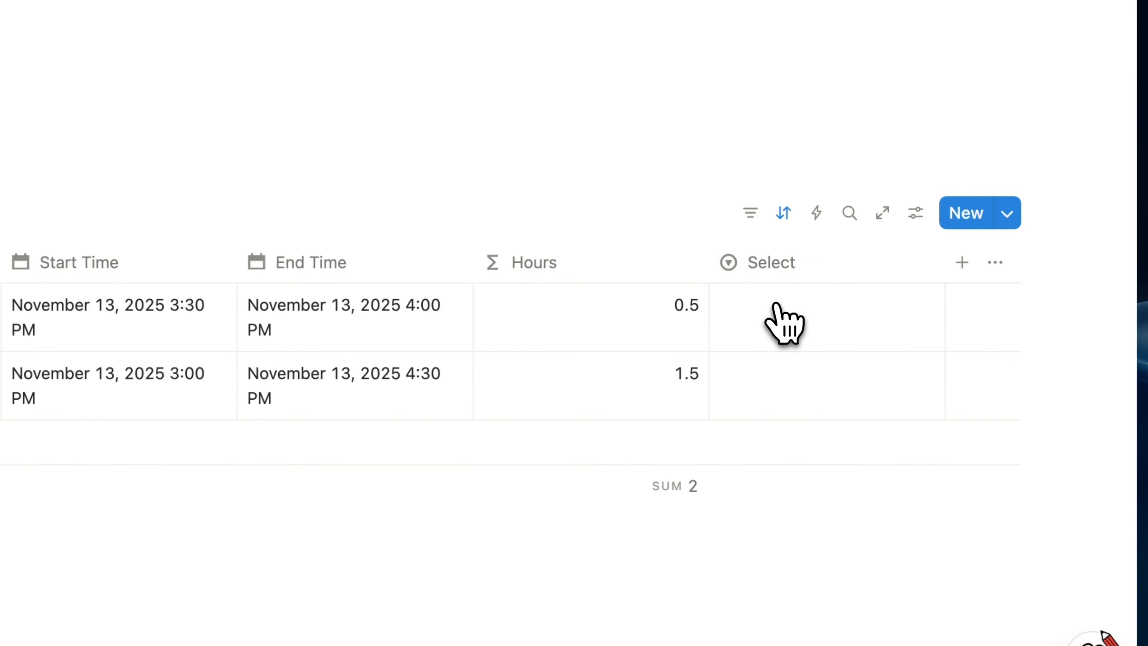
pyautogui.click(778, 304)
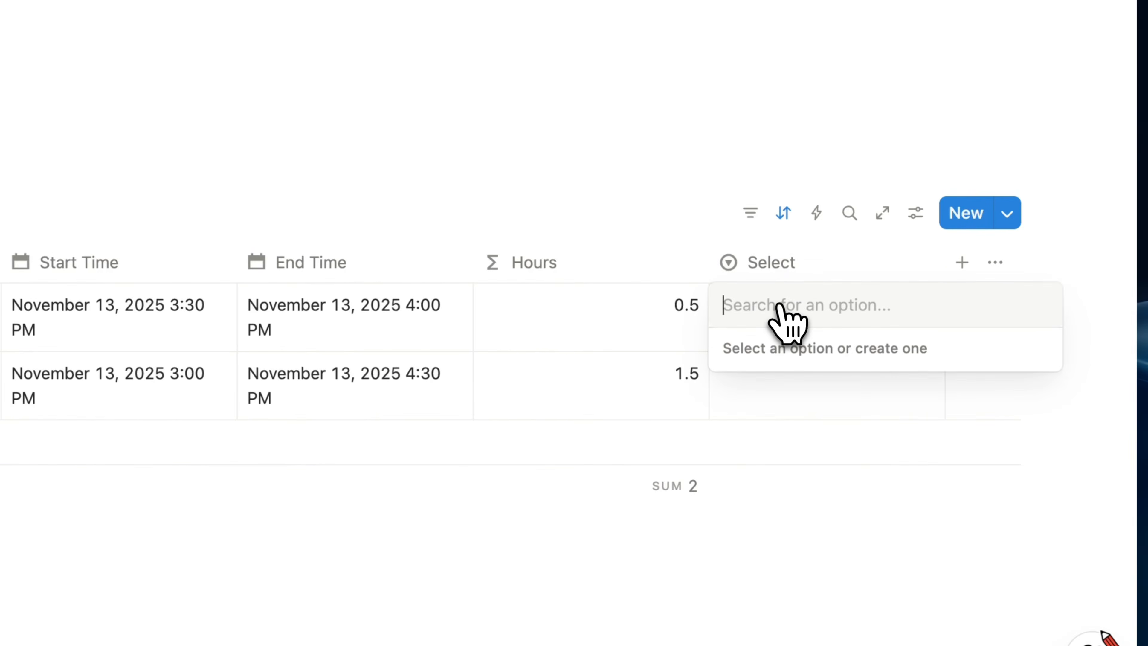
pyautogui.write('Building')
pyautogui.press('Return')
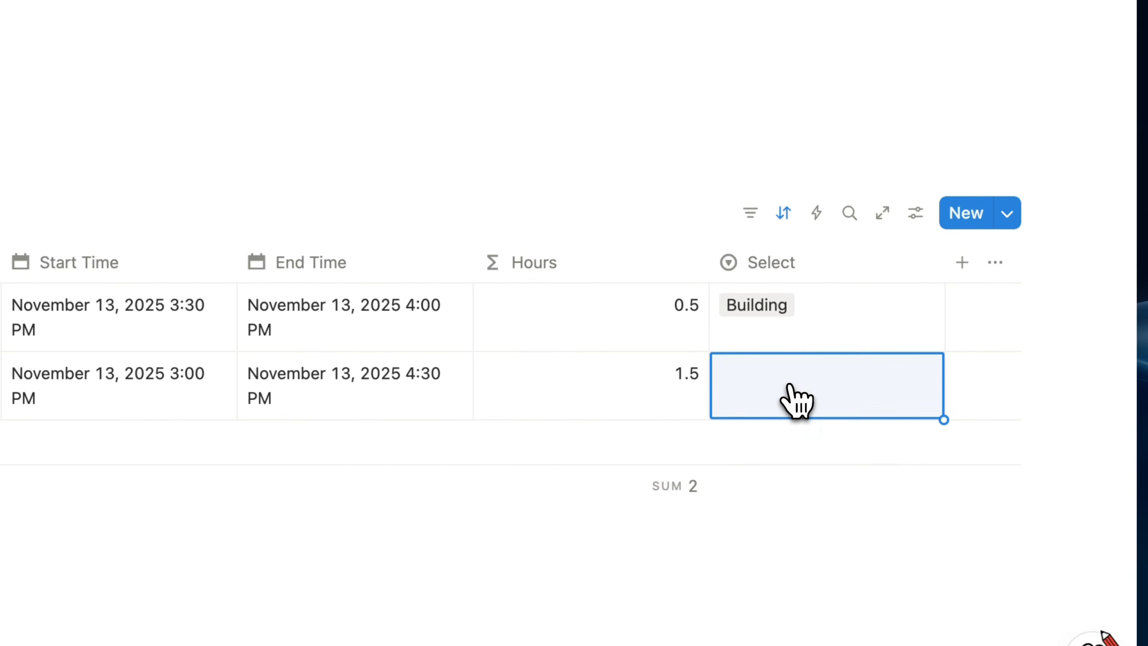
pyautogui.write('Admin')
pyautogui.press('Return')
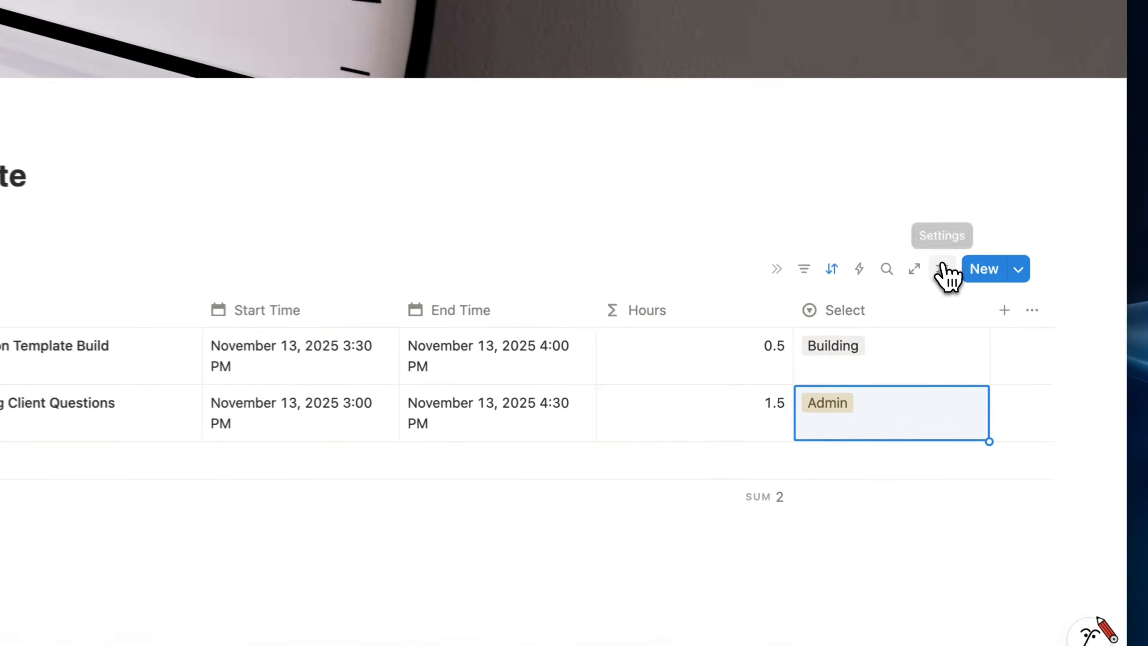
# Group the timesheet table by the Select property
pyautogui.click(979, 334)
pyautogui.click(949, 389)
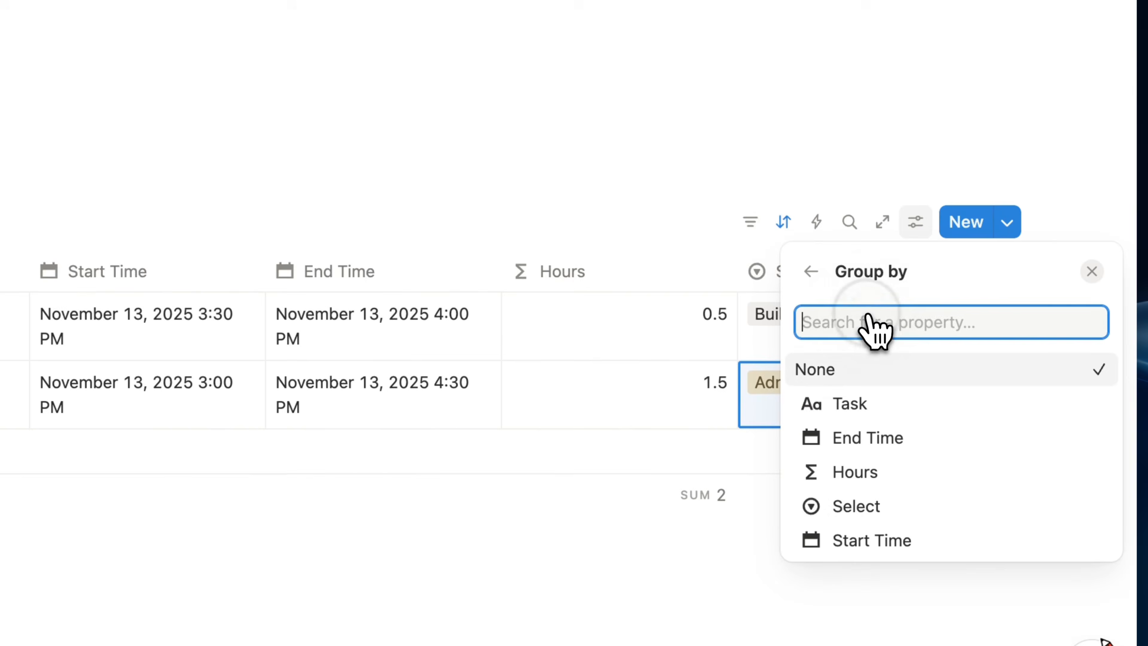
pyautogui.click(886, 507)
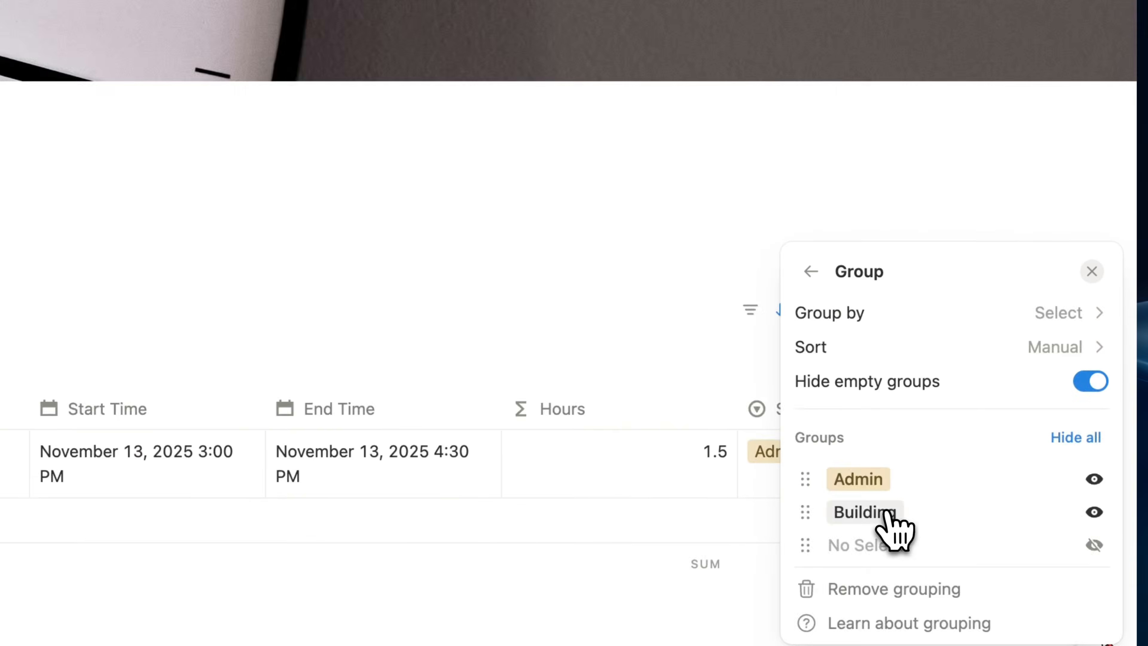
pyautogui.click(302, 337)
# Show the aggregation beside the group names and set it to the sum of Hours
pyautogui.scroll(-2, 290, 325)
pyautogui.scroll(1, 267, 312)
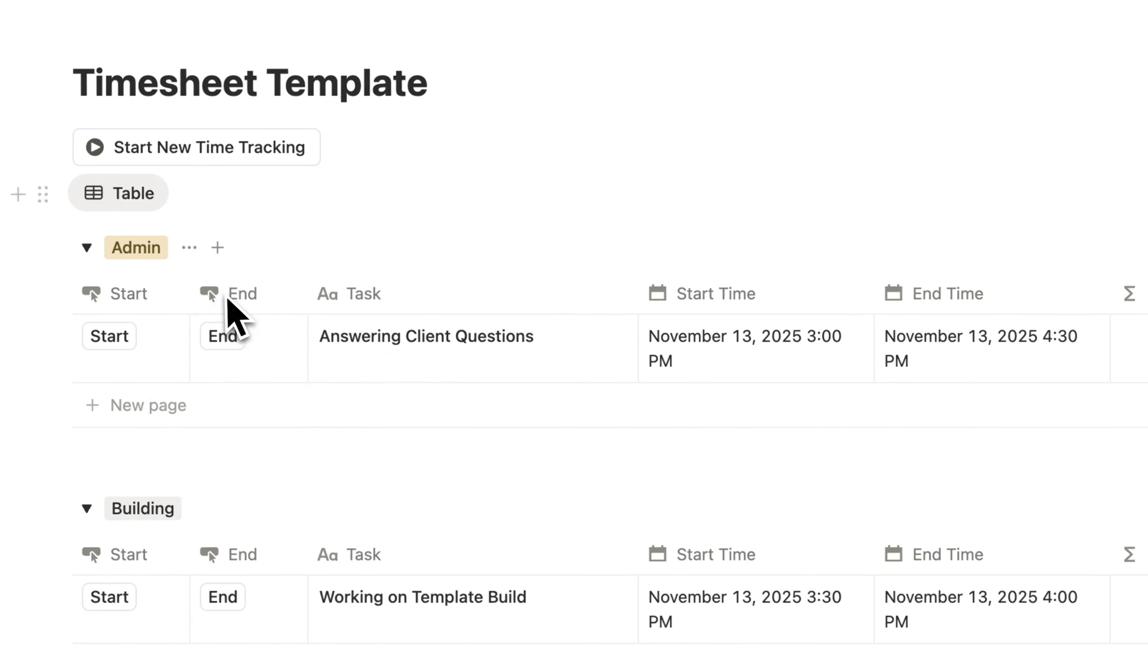
pyautogui.click(189, 248)
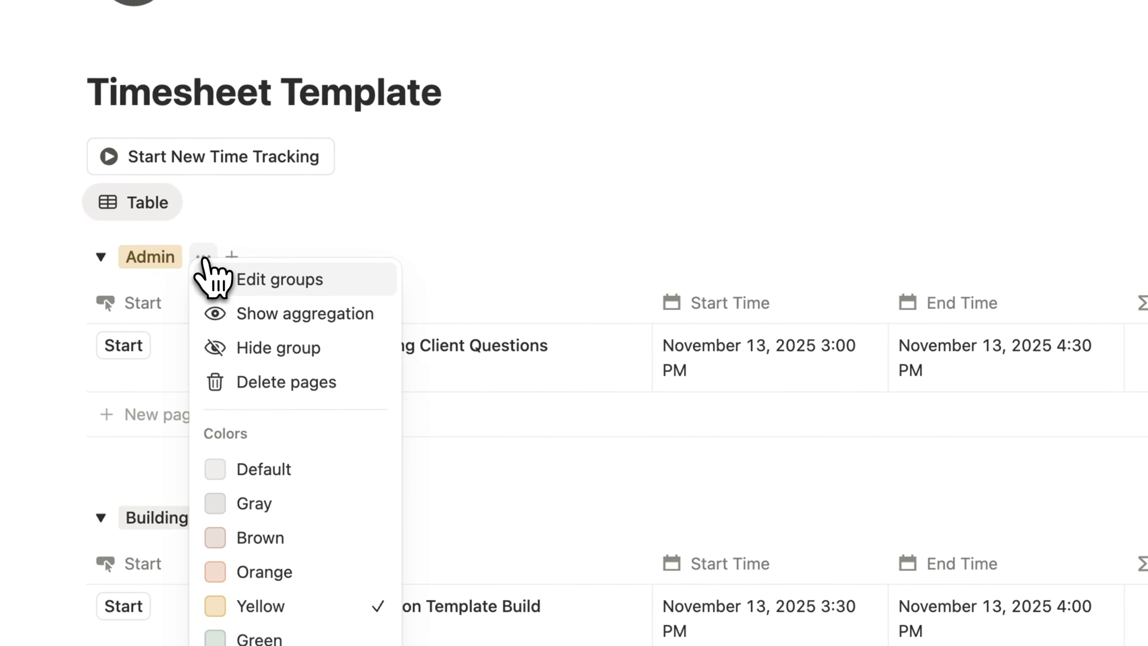
pyautogui.click(275, 322)
pyautogui.click(203, 257)
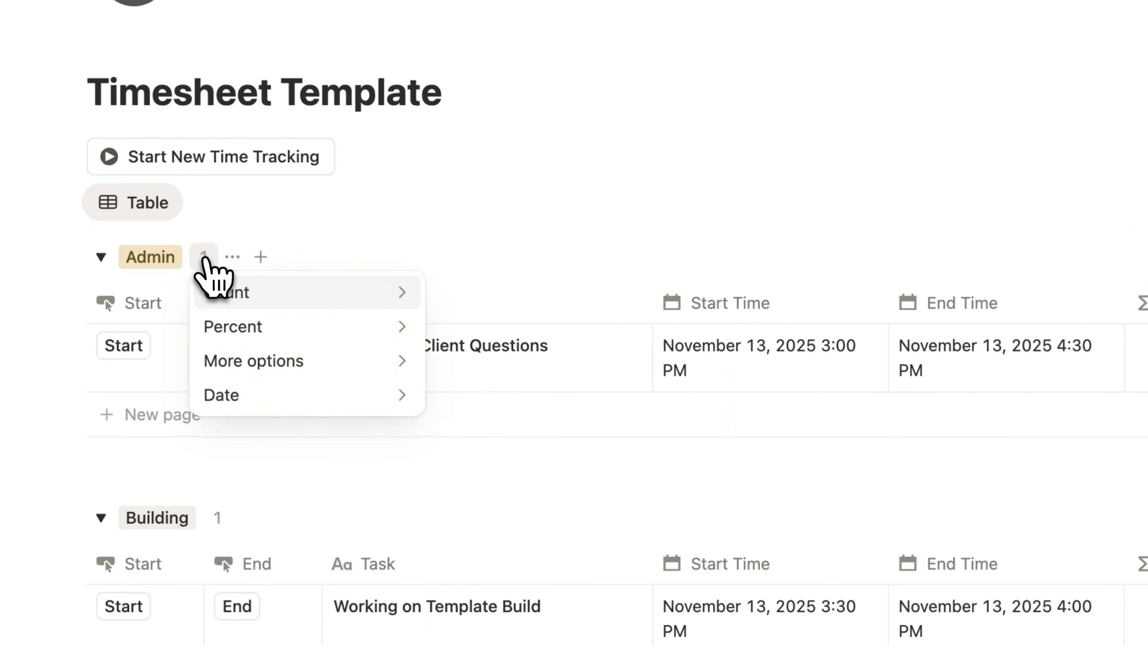
pyautogui.moveTo(303, 362)
pyautogui.moveTo(493, 289)
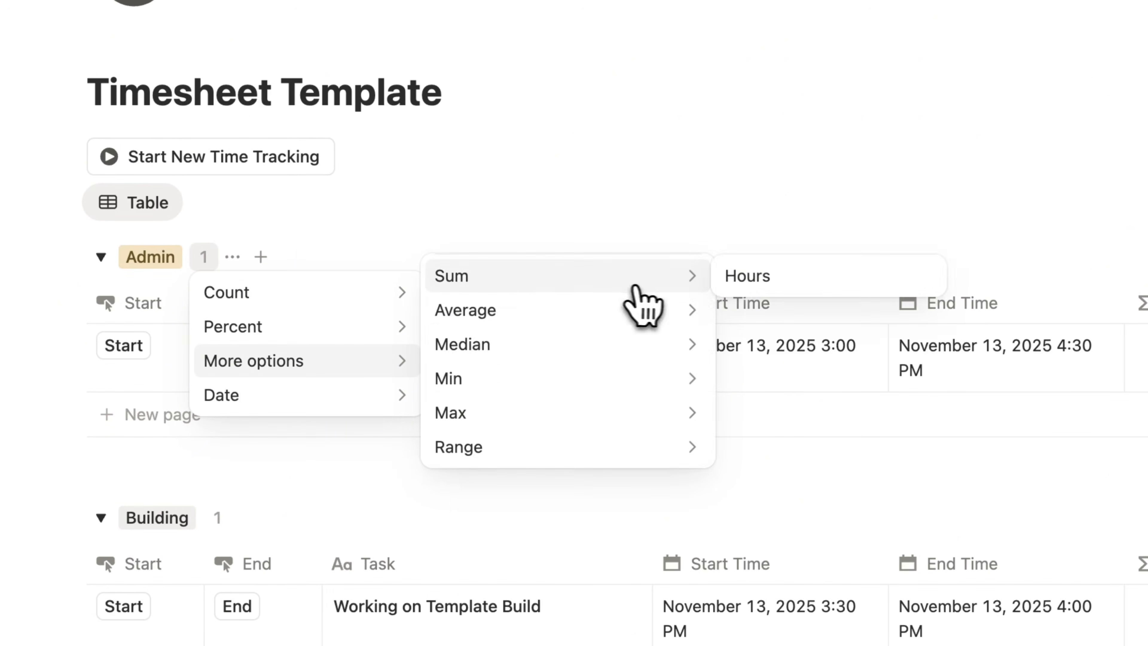
pyautogui.click(768, 277)
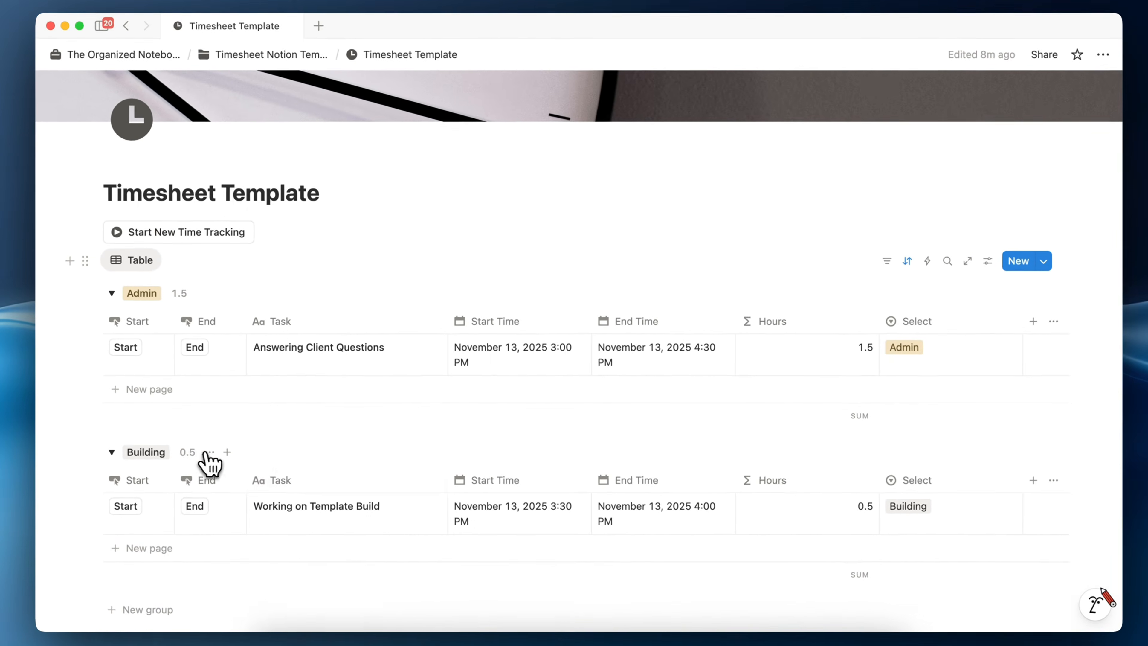
# Duplicate the Table view and name the copy "Monthly Reports"
pyautogui.scroll(3, 371, 476)
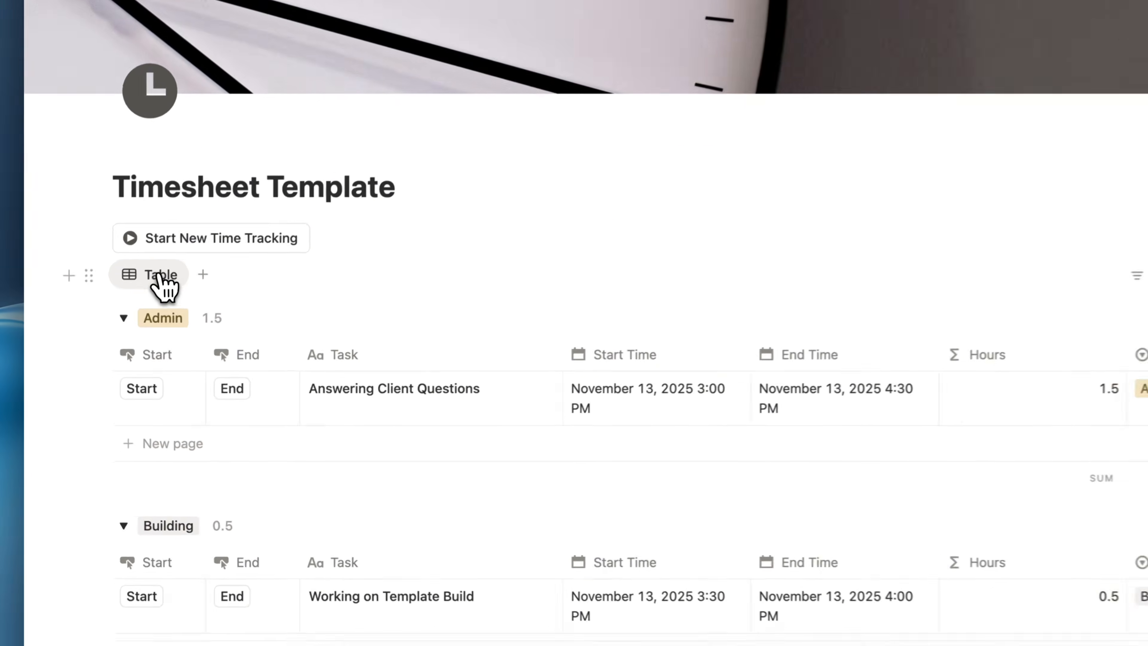
pyautogui.click(150, 328)
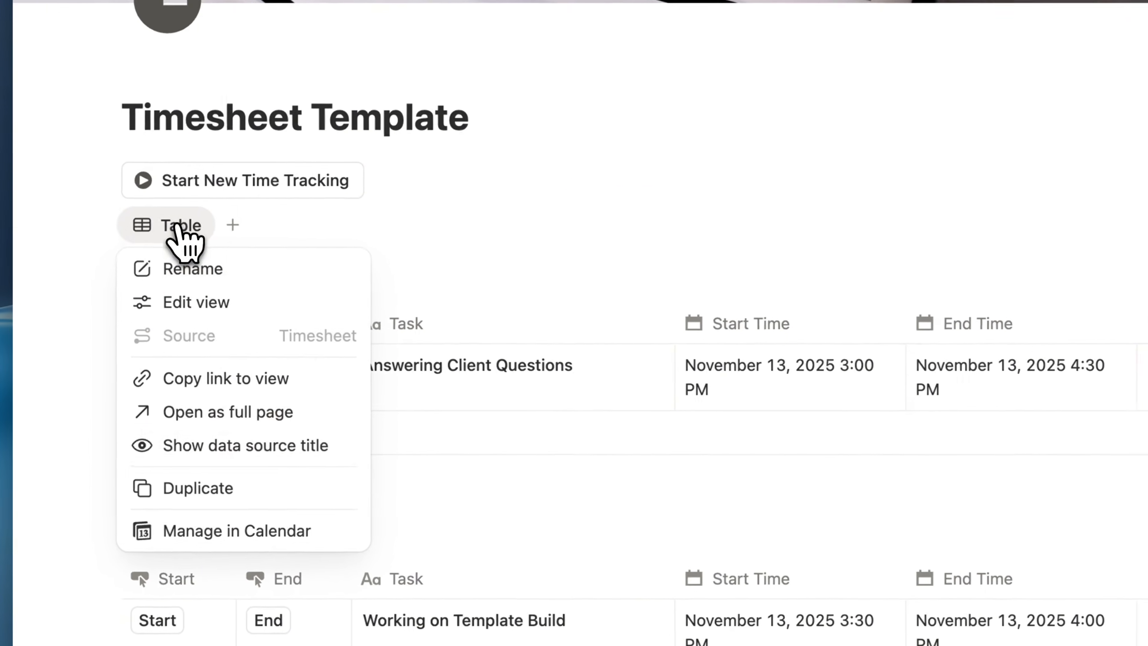
pyautogui.click(290, 488)
pyautogui.press('super+a')
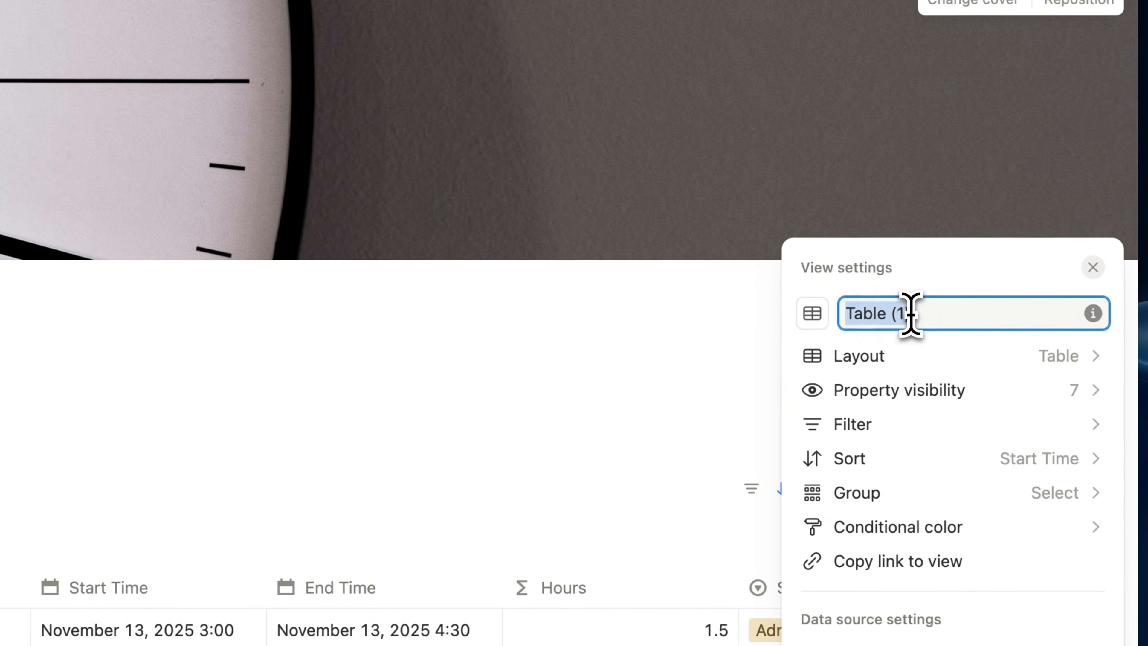
pyautogui.press('BackSpace')
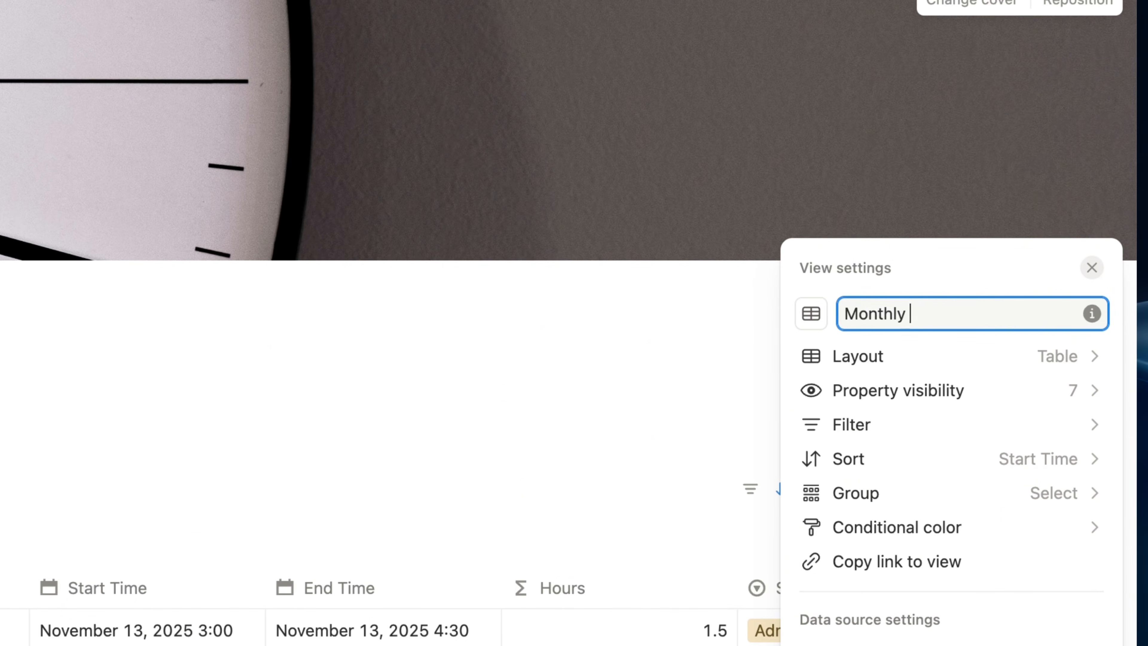
pyautogui.write('Monthly Rp')
pyautogui.press('BackSpace')
pyautogui.write('eports')
# Group the Monthly Reports view by Start Time per month, with the newest group first
pyautogui.click(922, 496)
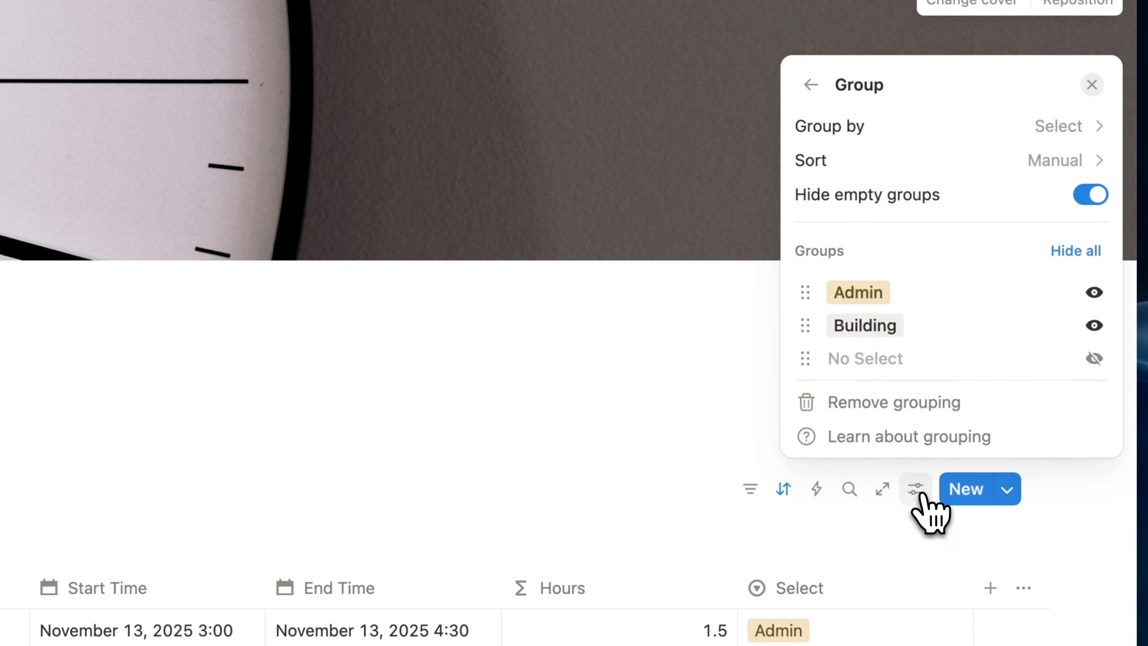
pyautogui.click(930, 129)
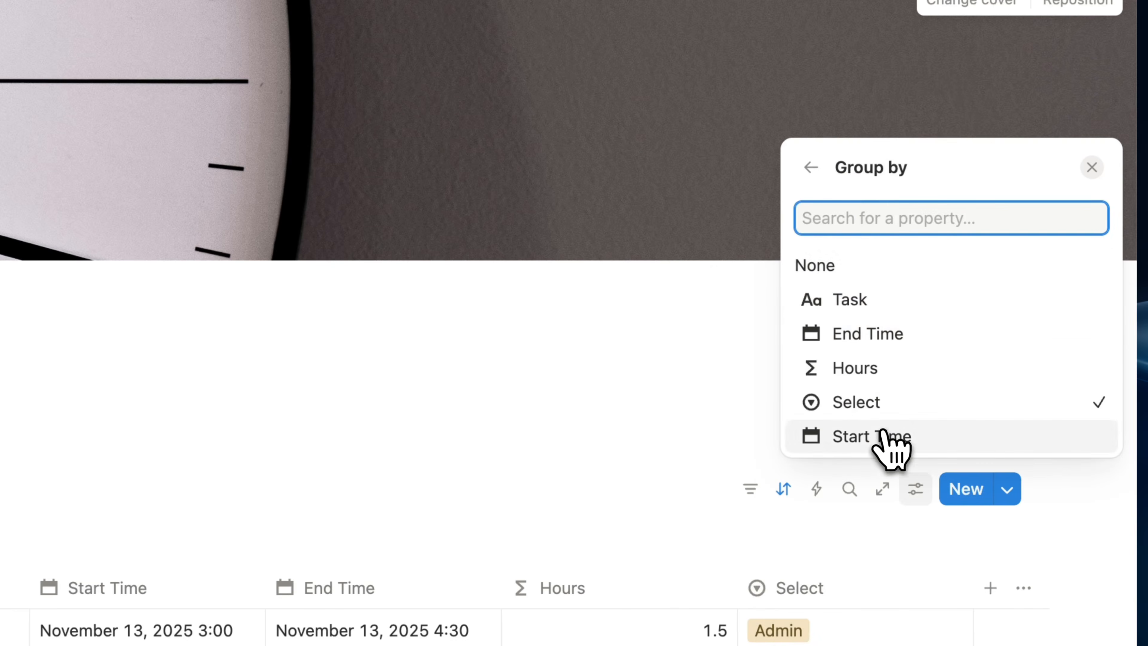
pyautogui.click(883, 441)
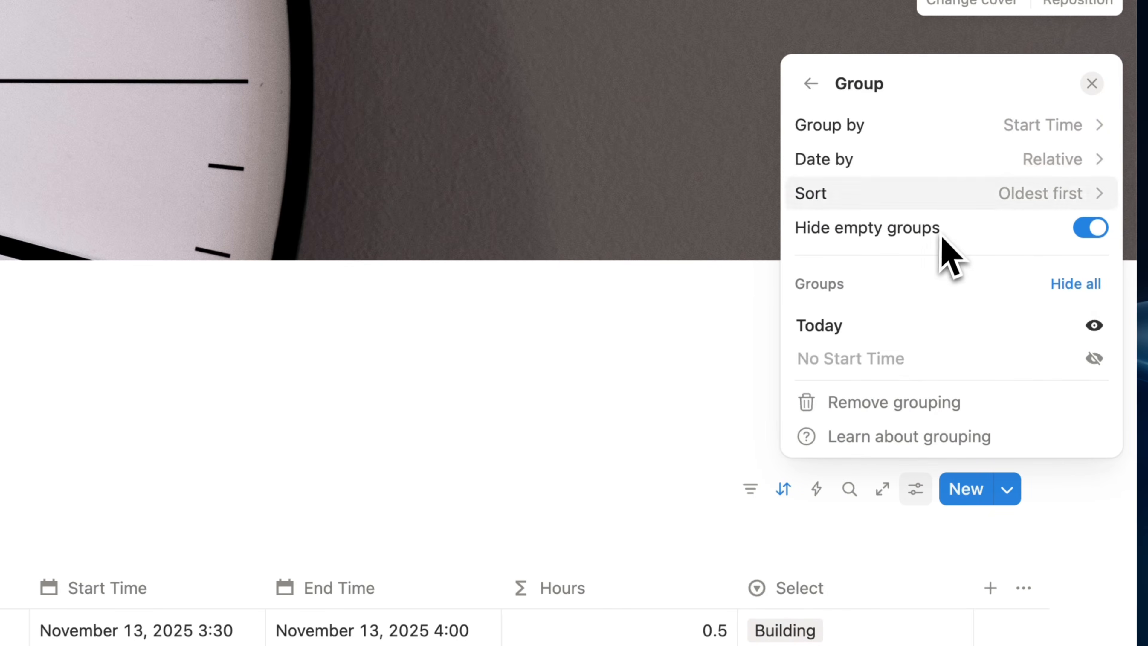
pyautogui.click(991, 164)
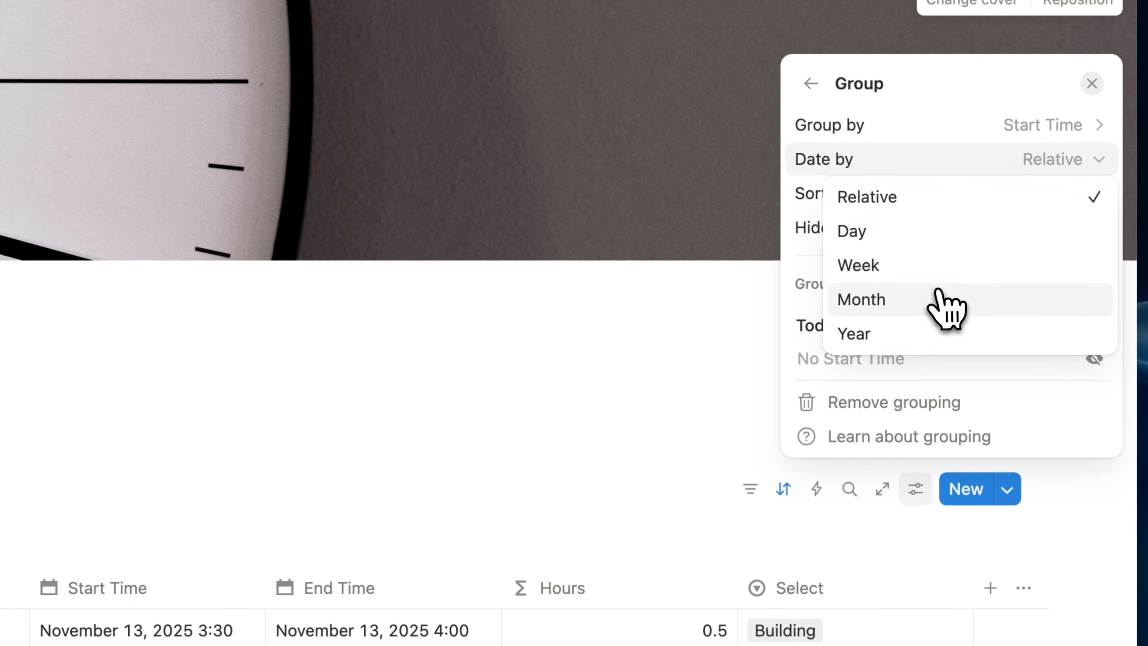
pyautogui.click(936, 300)
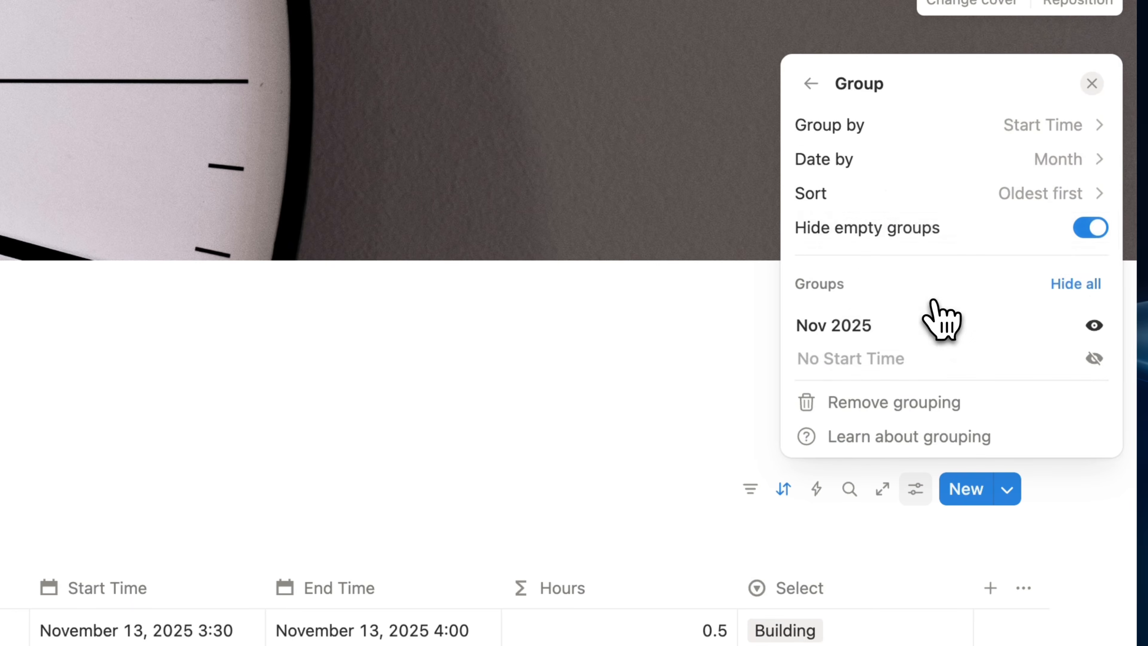
pyautogui.click(1039, 197)
pyautogui.click(976, 266)
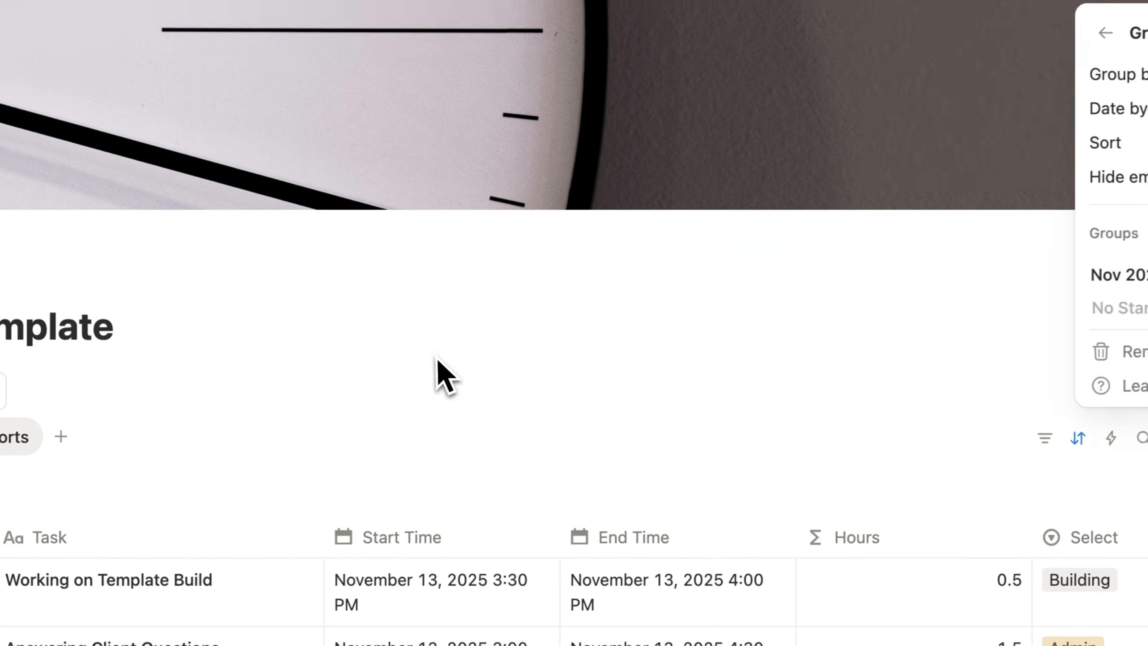
pyautogui.click(438, 360)
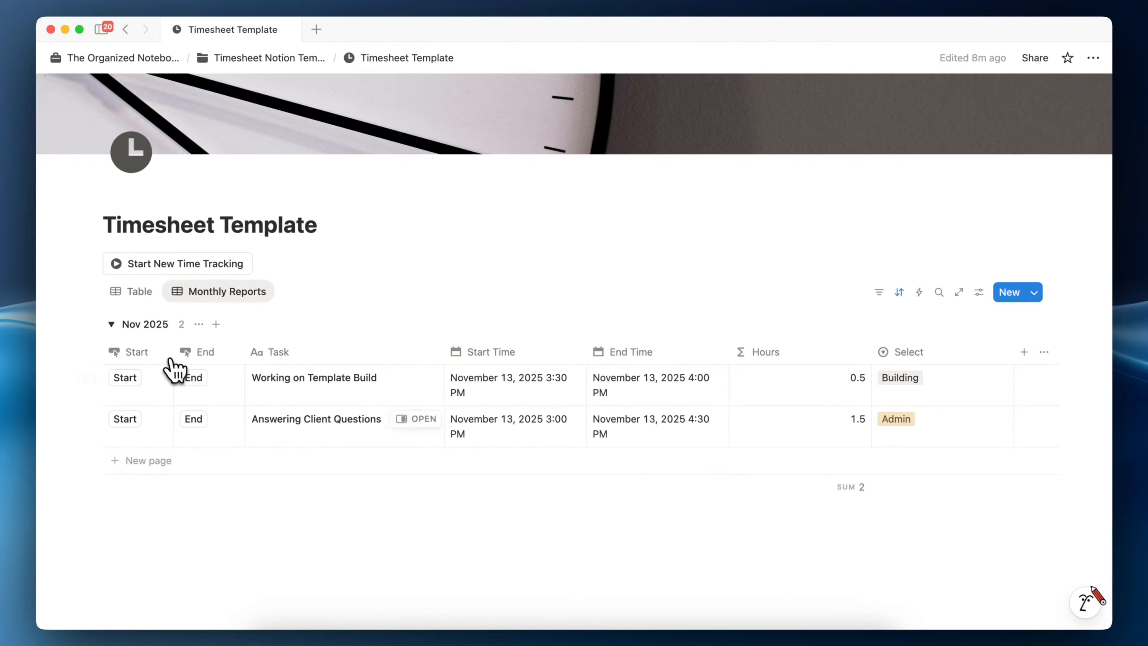
# Add a blank entry to the Nov 2025 group and change its start date to October 9, 2025
pyautogui.click(149, 462)
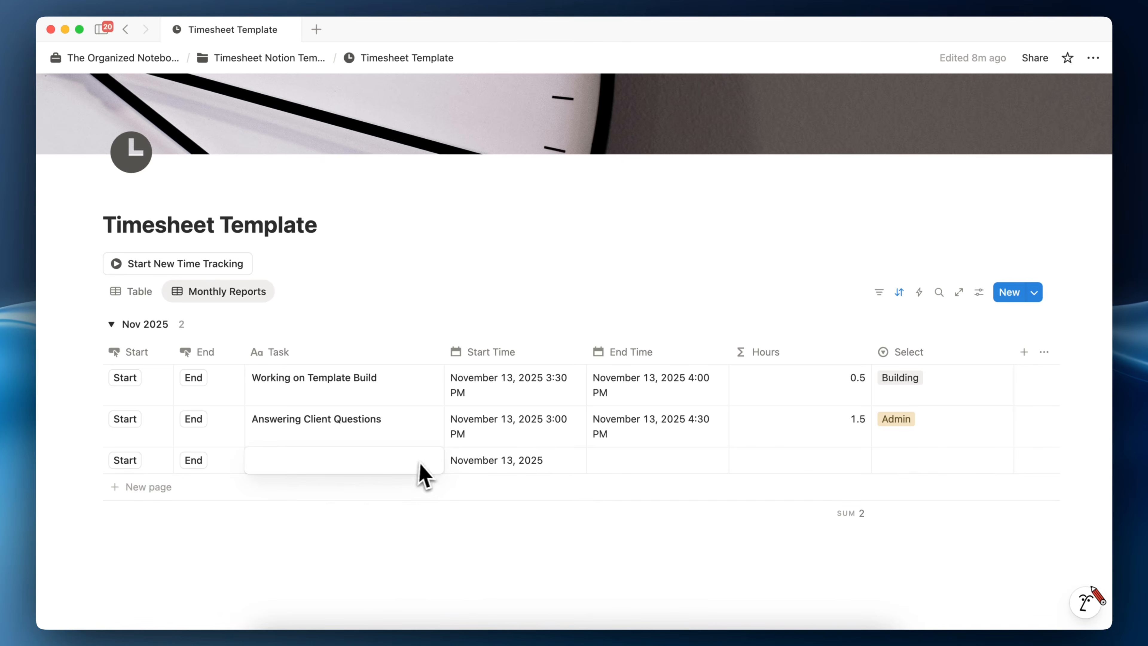
pyautogui.press('Escape')
pyautogui.click(493, 461)
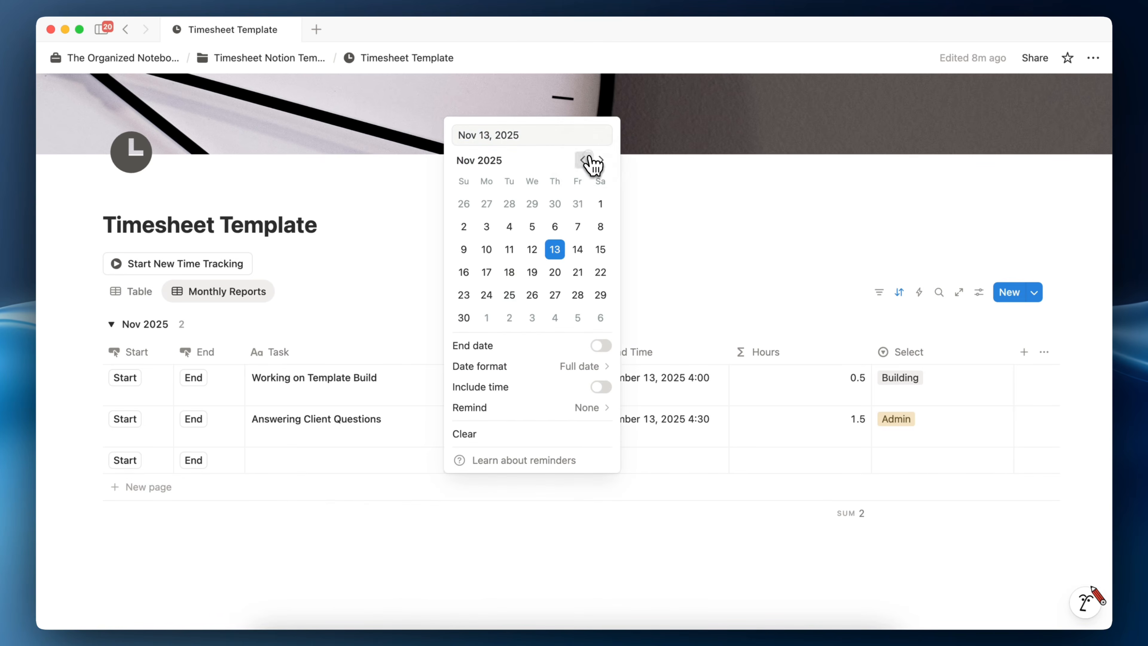
pyautogui.click(582, 160)
pyautogui.click(554, 226)
pyautogui.click(666, 233)
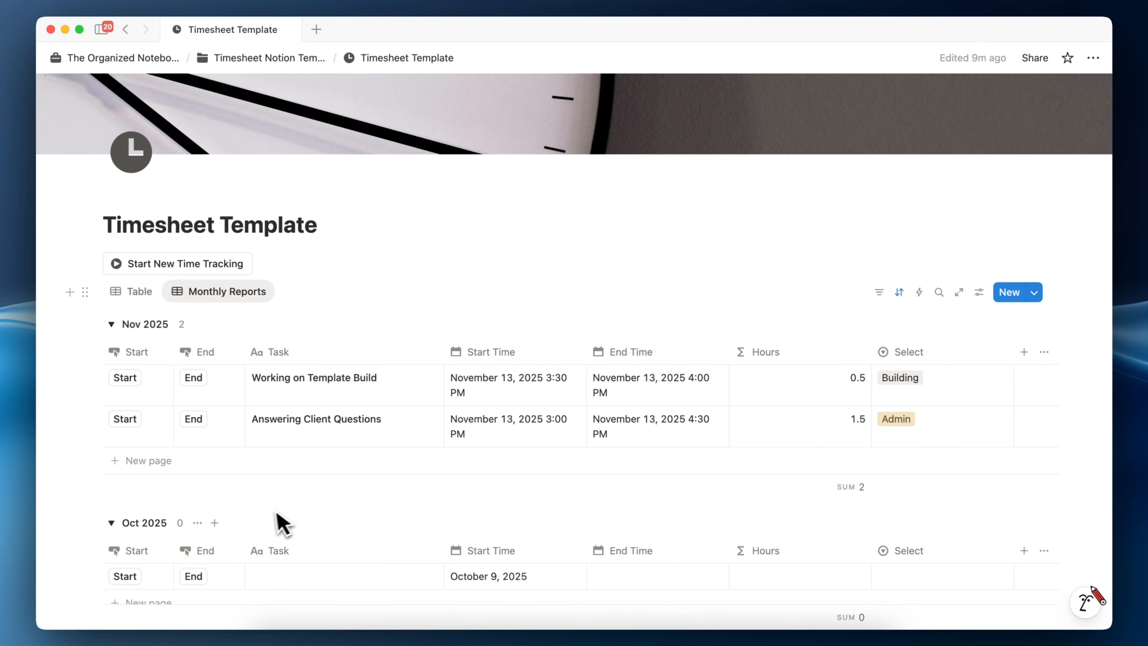
pyautogui.scroll(-3, 280, 520)
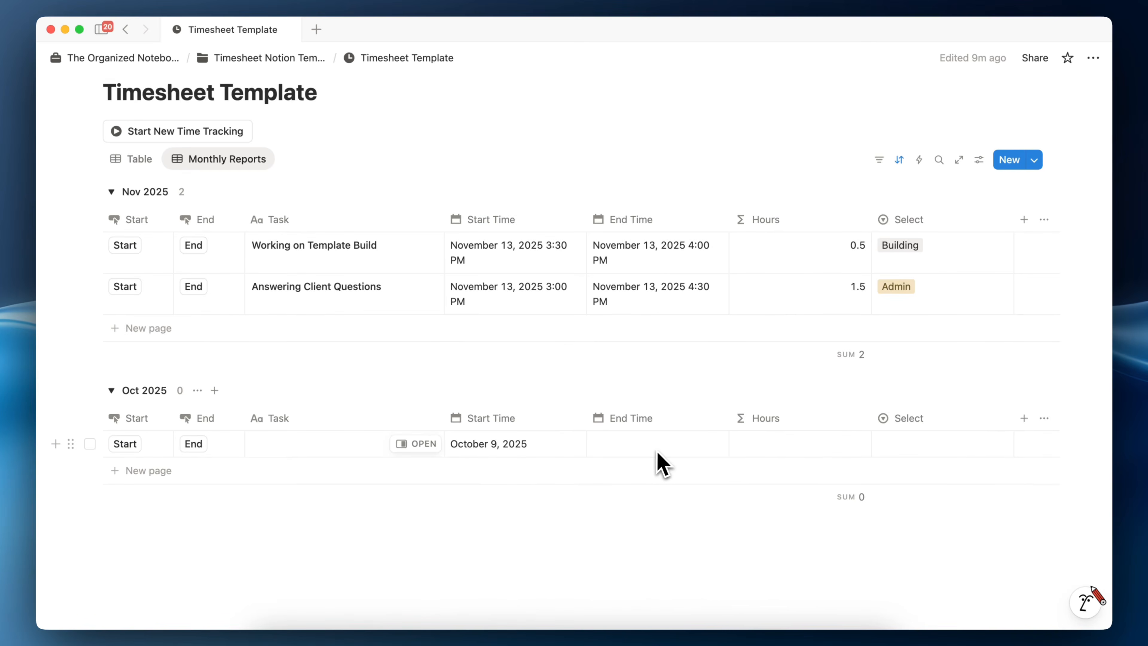
pyautogui.scroll(1, 201, 398)
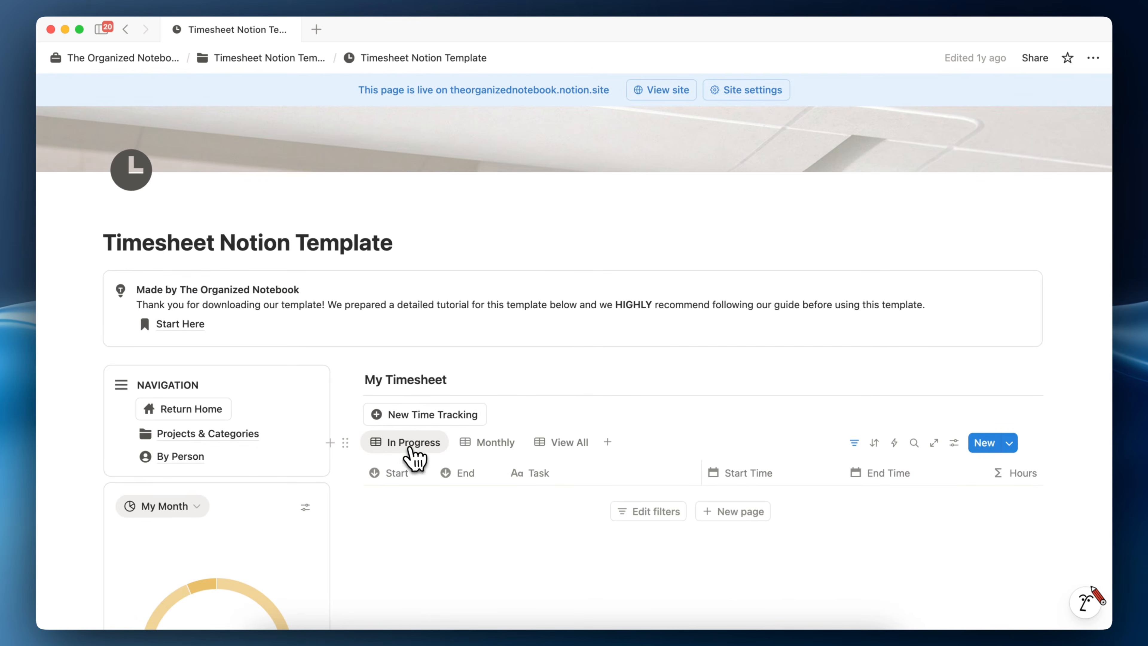
# Look through the Monthly and View All views of the Timesheet Notion Template and its Projects & Categories page
pyautogui.click(485, 445)
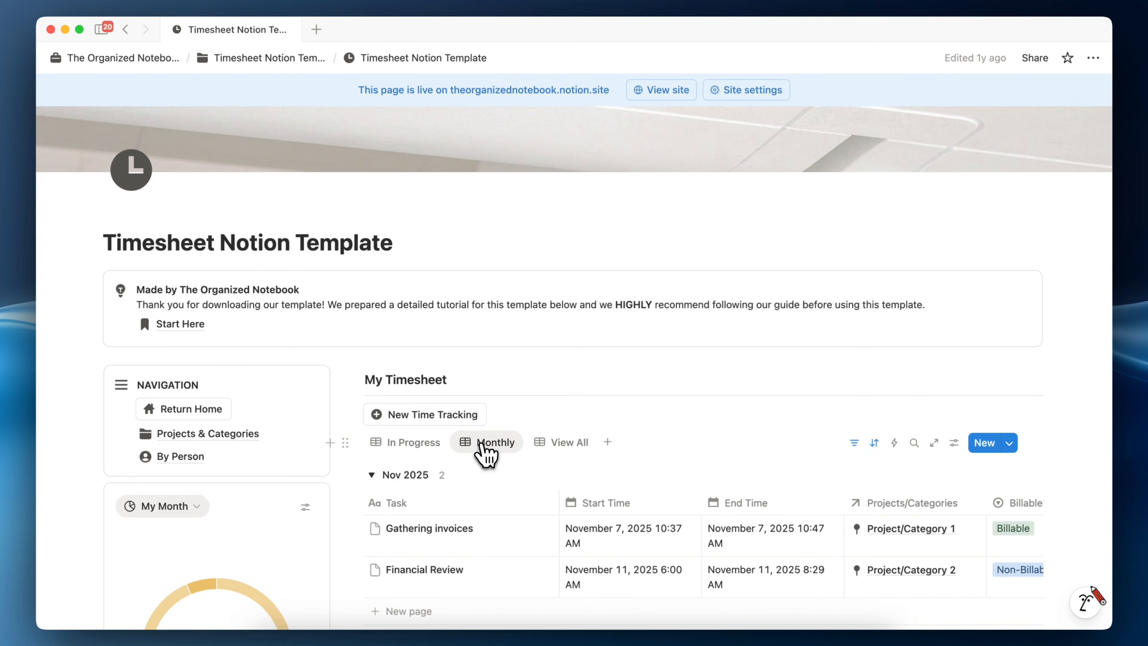
pyautogui.click(570, 443)
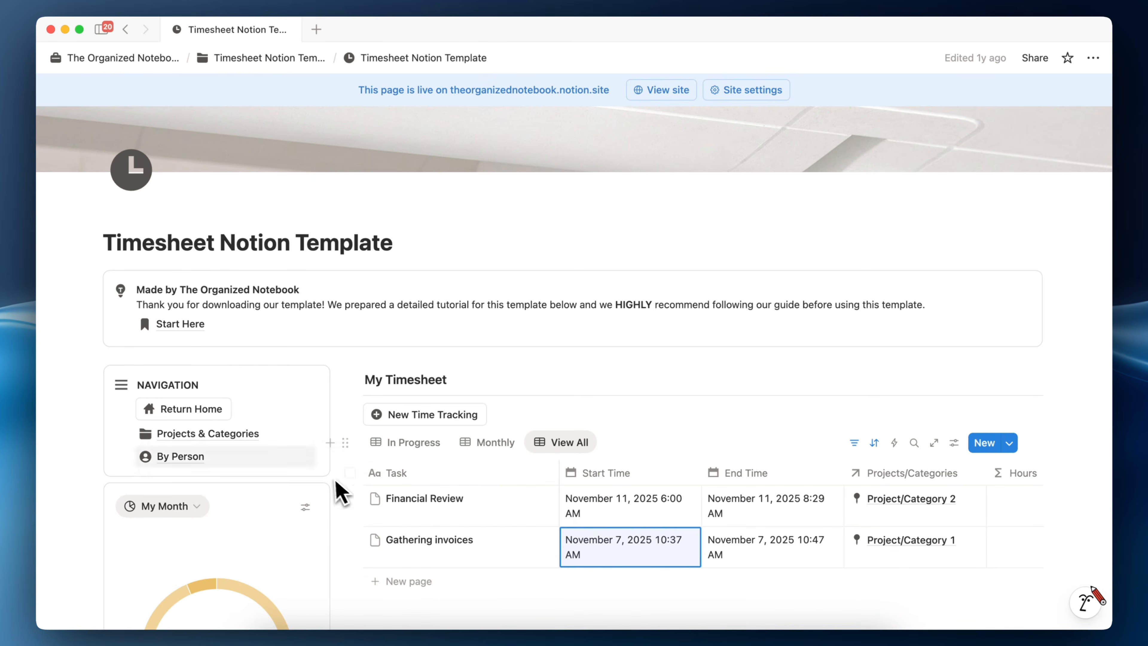
pyautogui.click(208, 433)
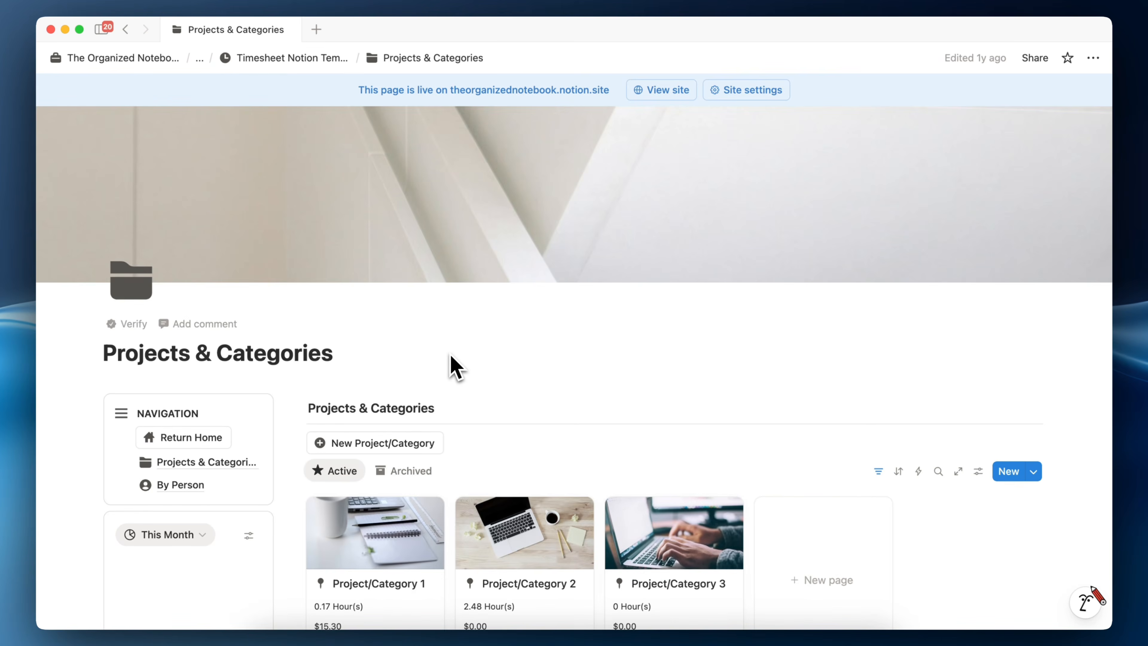
pyautogui.scroll(-5, 454, 366)
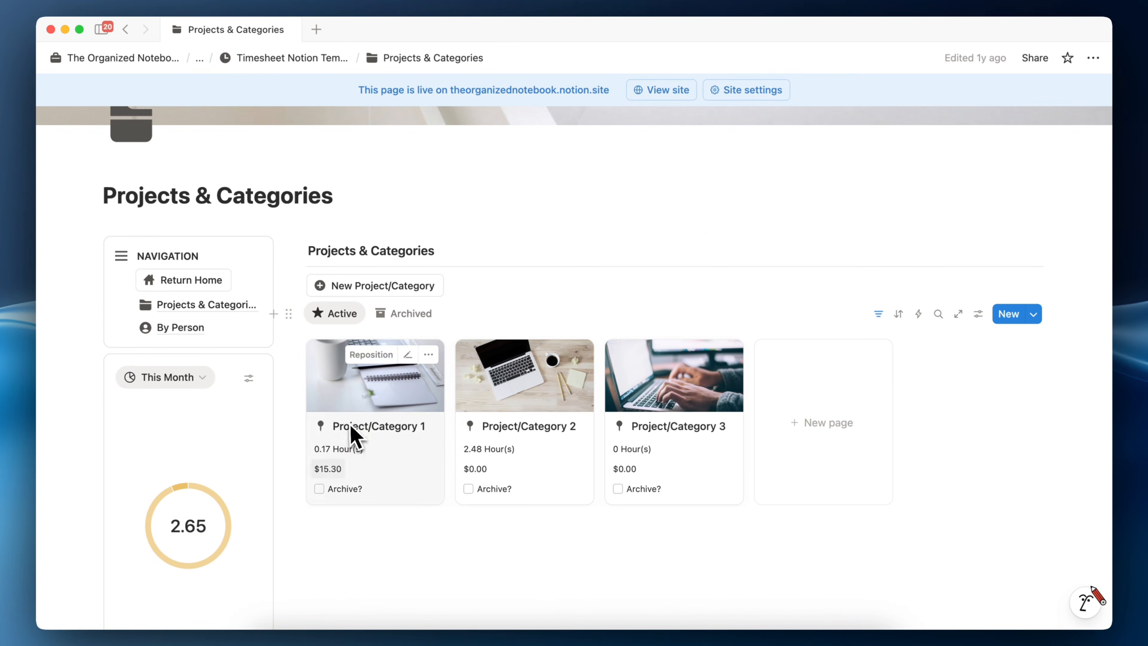
pyautogui.moveTo(203, 308)
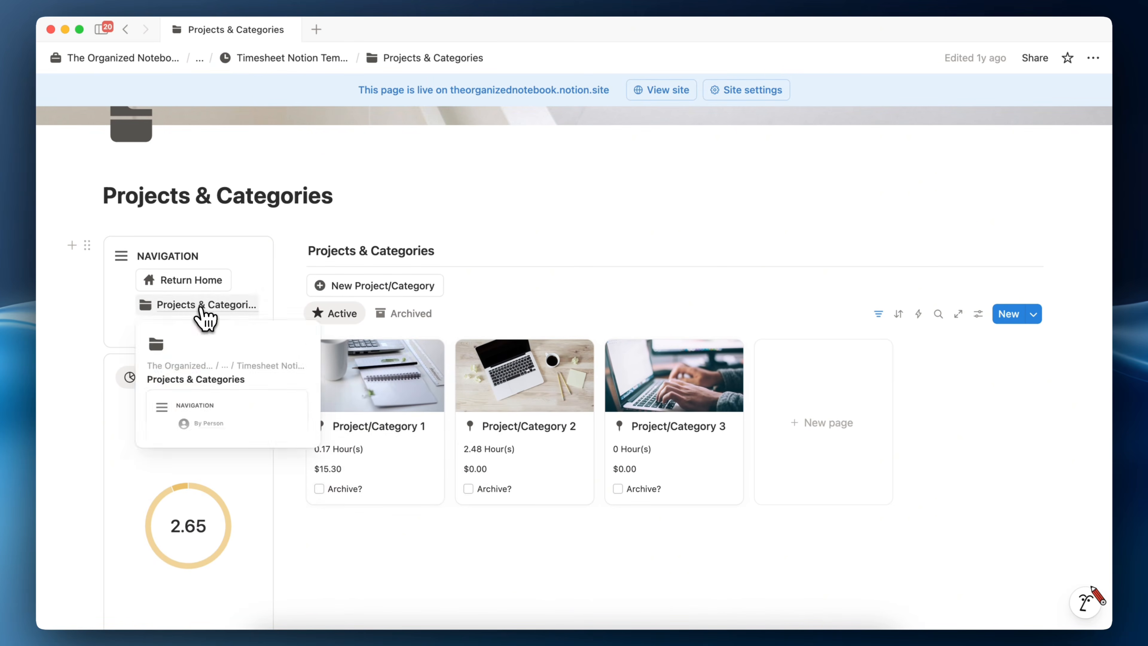
# Return to the template's home page and examine the Hourly Rate, Billable? and Total Price columns of My Timesheet
pyautogui.click(190, 283)
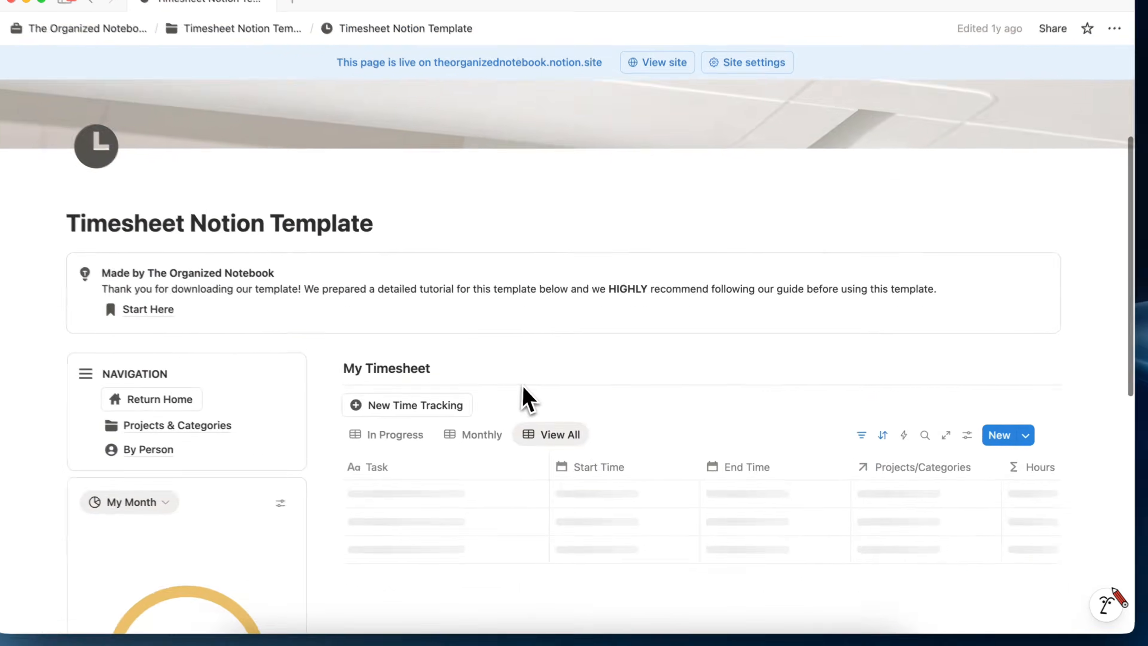
pyautogui.hscroll(10, 646, 384)
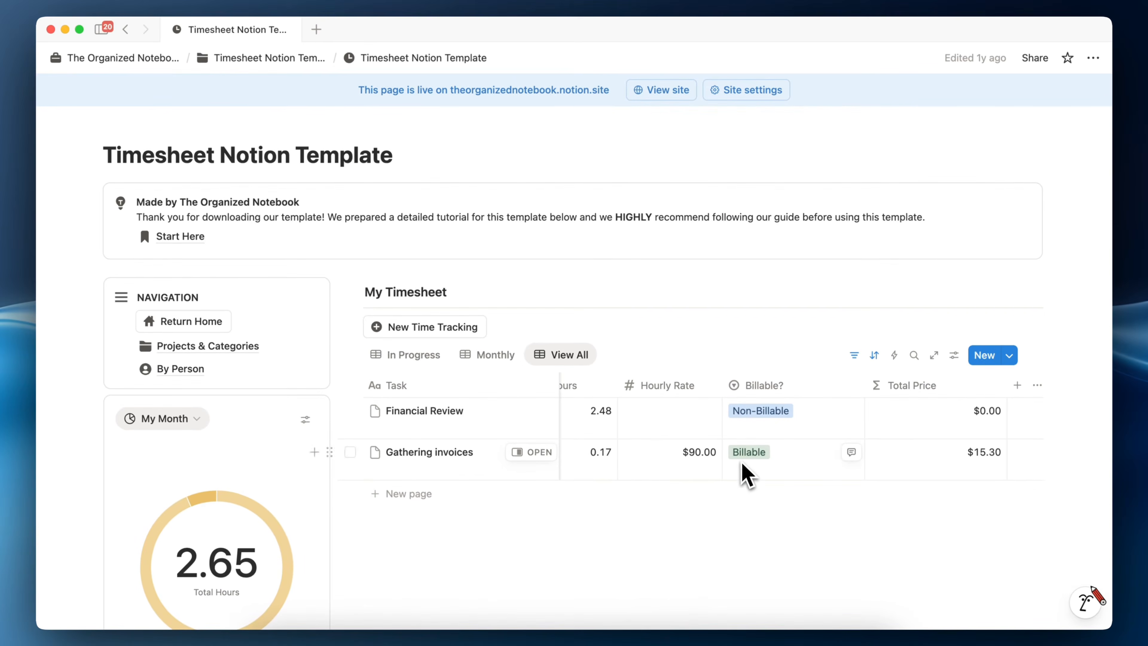
pyautogui.hscroll(1, 728, 475)
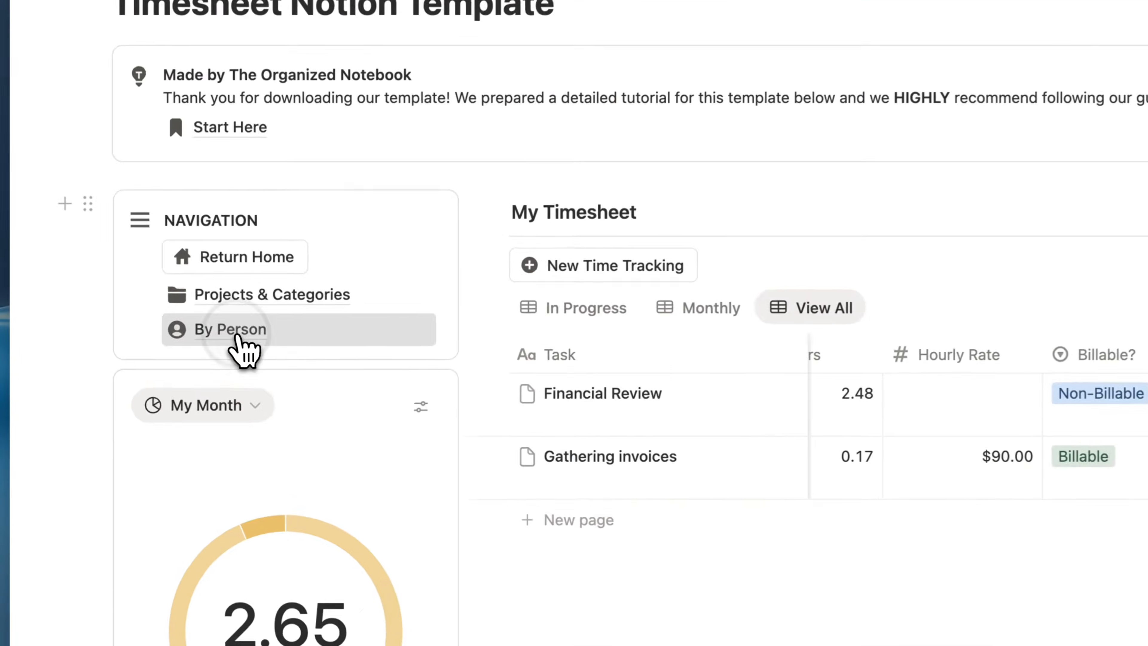
# Open the By Person page and look over its chart and this month's time entries
pyautogui.click(183, 368)
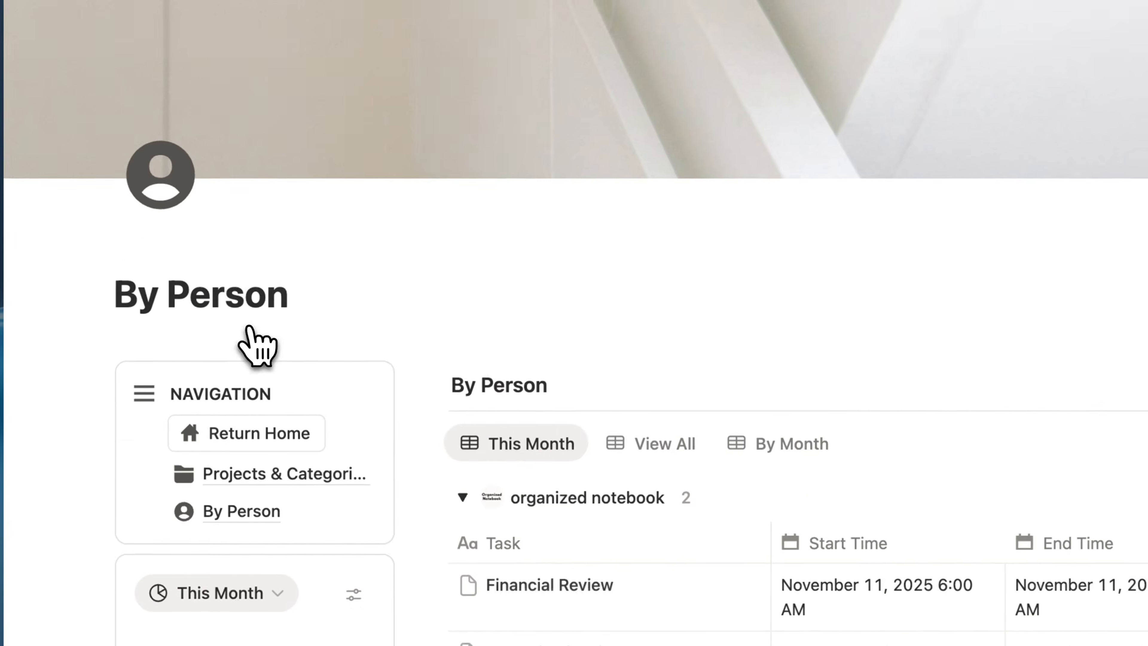
pyautogui.scroll(-3, 424, 396)
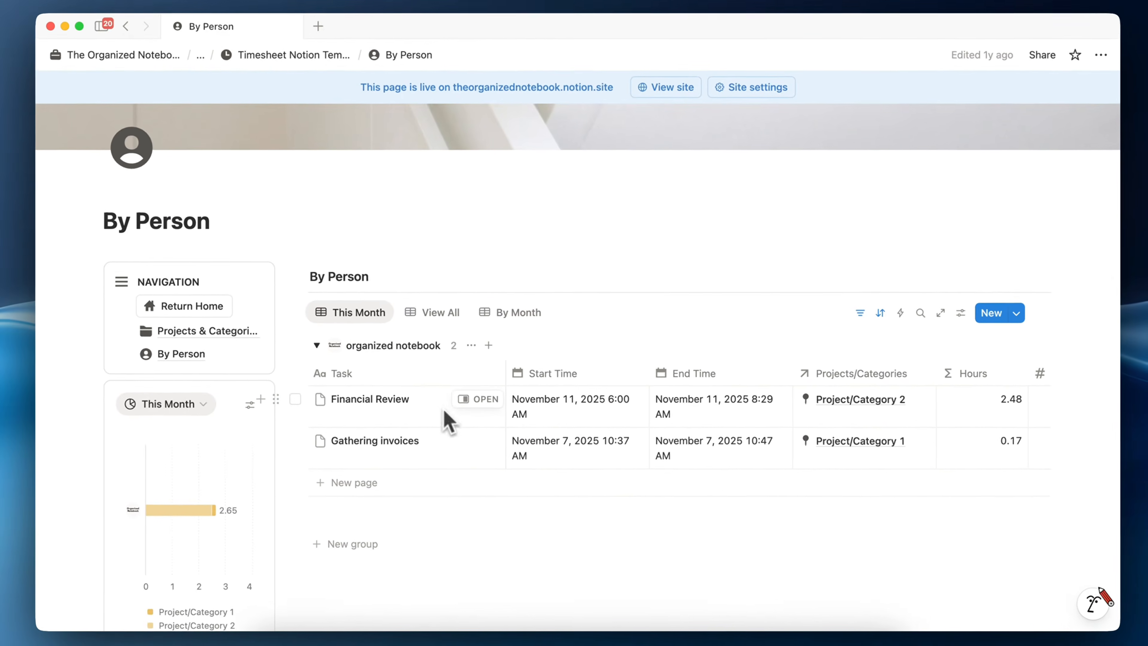
pyautogui.scroll(2, 445, 419)
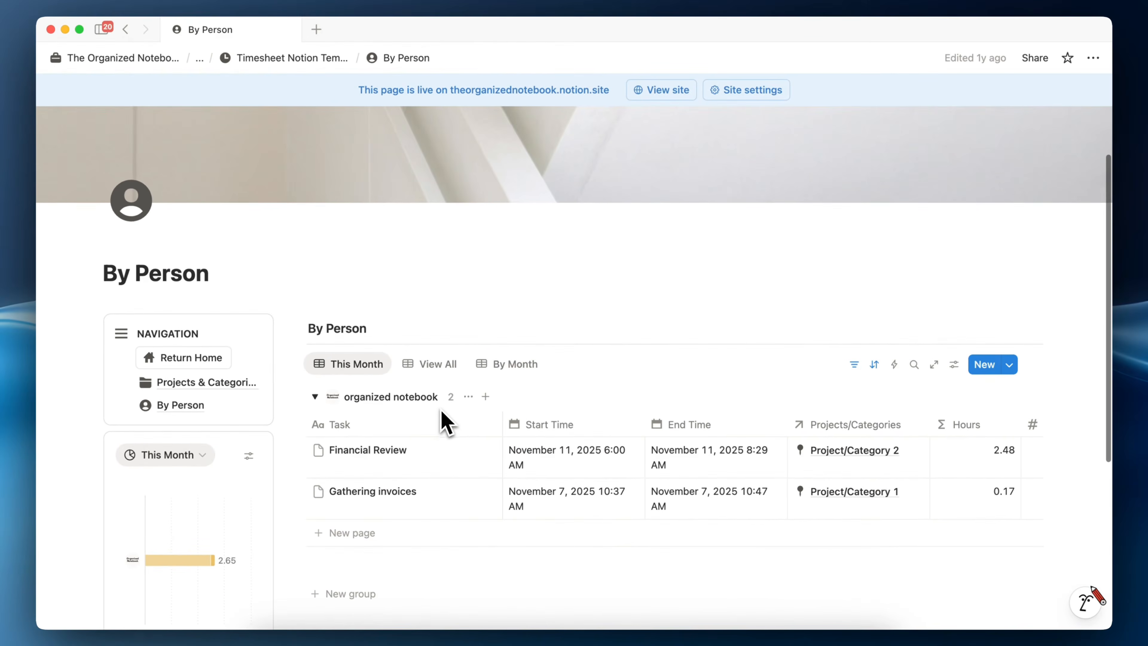